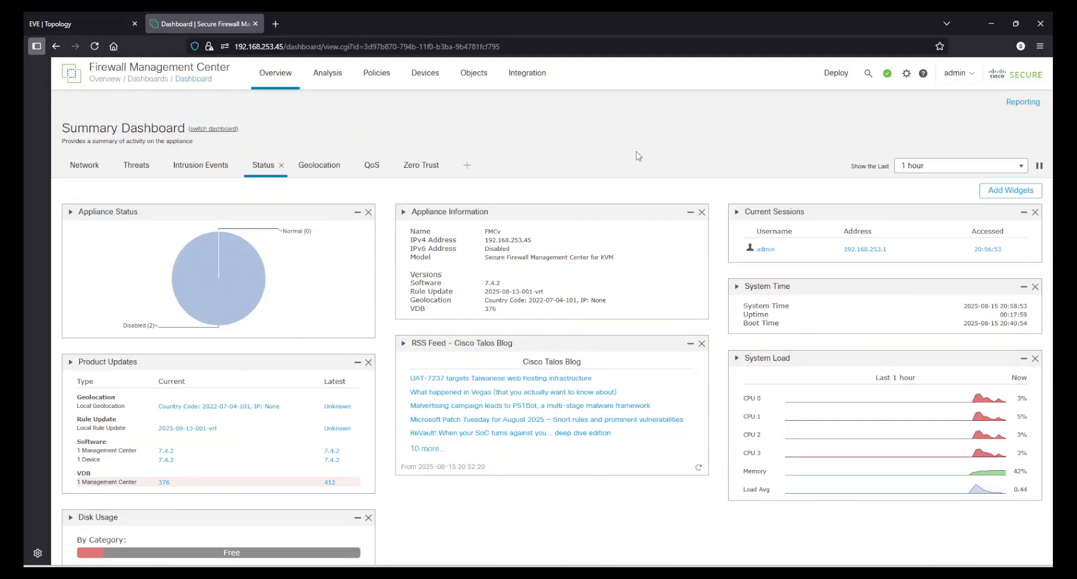
Enlarge the browser page zoom to 120% for the firewall management dashboard
{"action": "left_click", "coordinate": [1040, 46]}
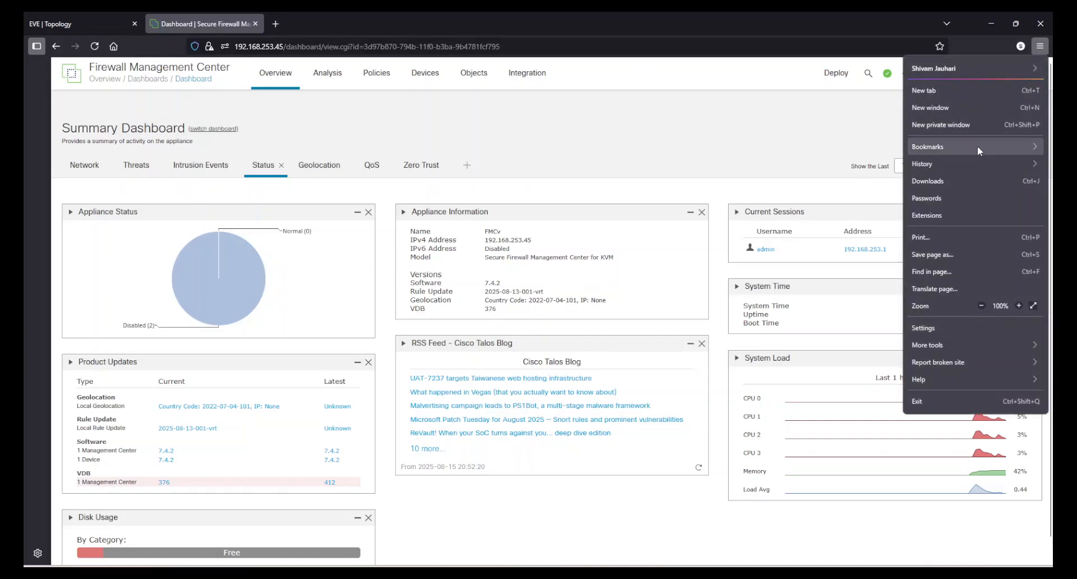
{"action": "left_click", "coordinate": [1018, 306]}
{"action": "left_click", "coordinate": [1018, 305]}
{"action": "left_click", "coordinate": [563, 137]}
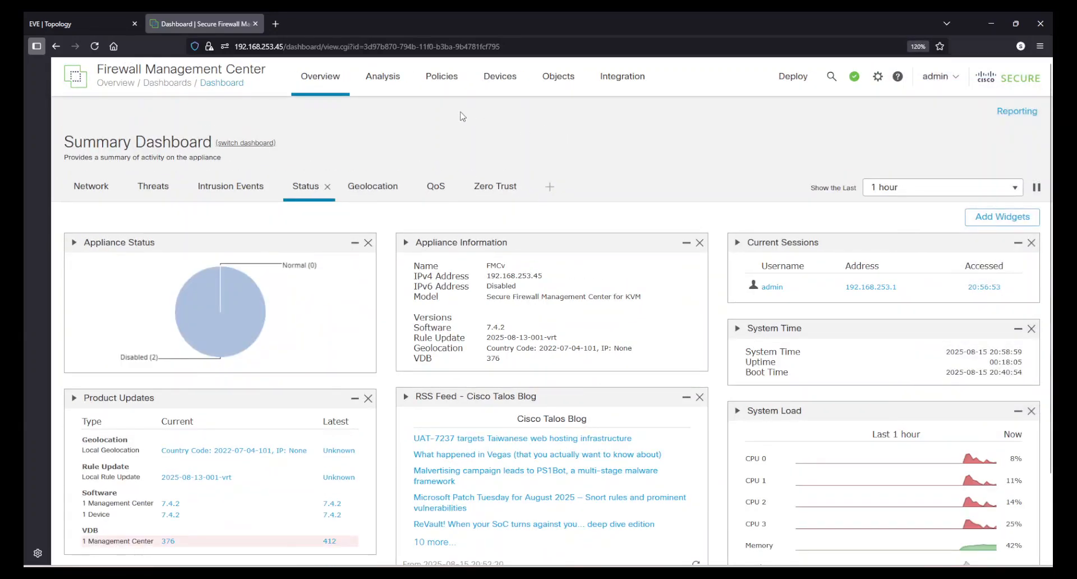
Open the intrusion policies list and view the blank intrusion policy creation form, leaving it without saving
{"action": "mouse_move", "coordinate": [446, 85]}
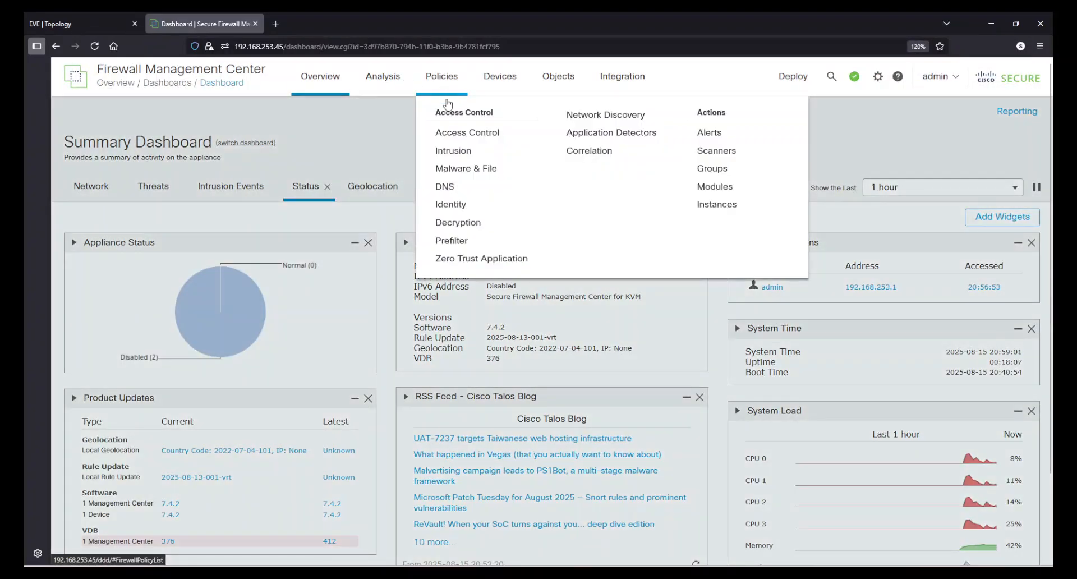
{"action": "left_click", "coordinate": [448, 149]}
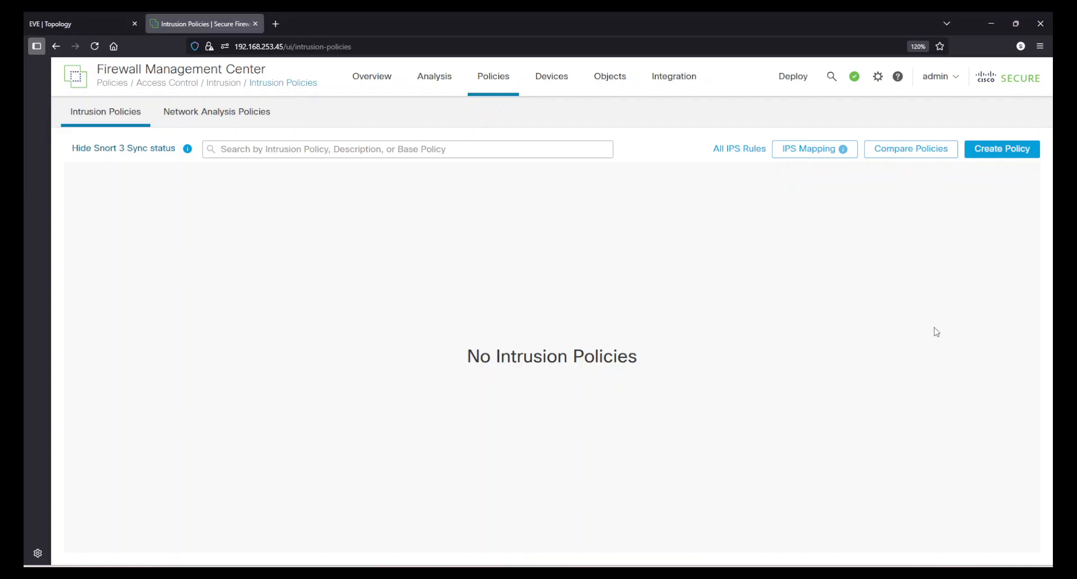
{"action": "left_click", "coordinate": [1017, 150]}
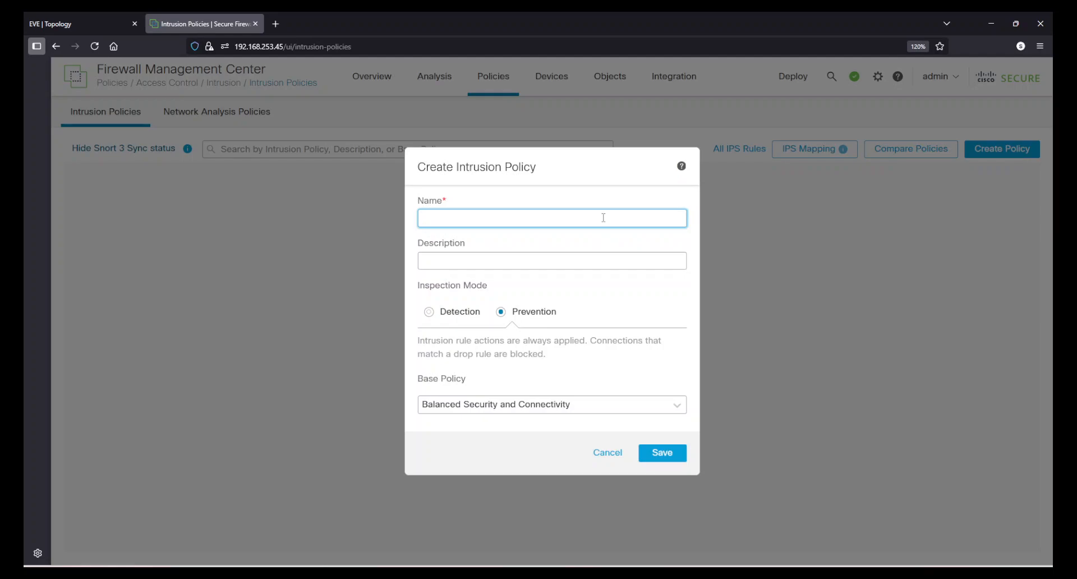
{"action": "left_click", "coordinate": [610, 454]}
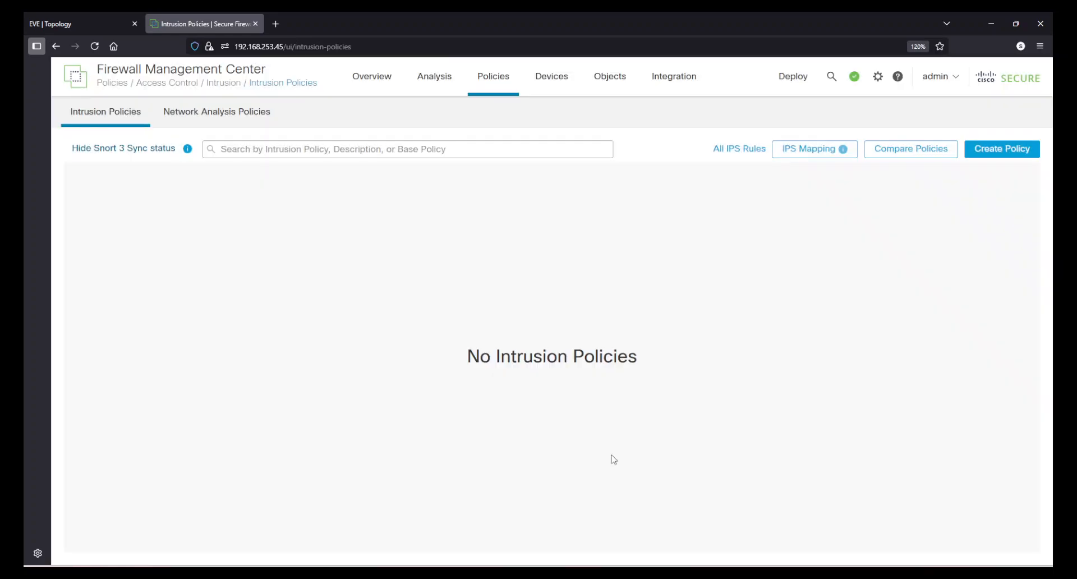
Create a network analysis policy named FTDvR_NAP with Balanced Security and Connectivity as its base policy
{"action": "left_click", "coordinate": [224, 113]}
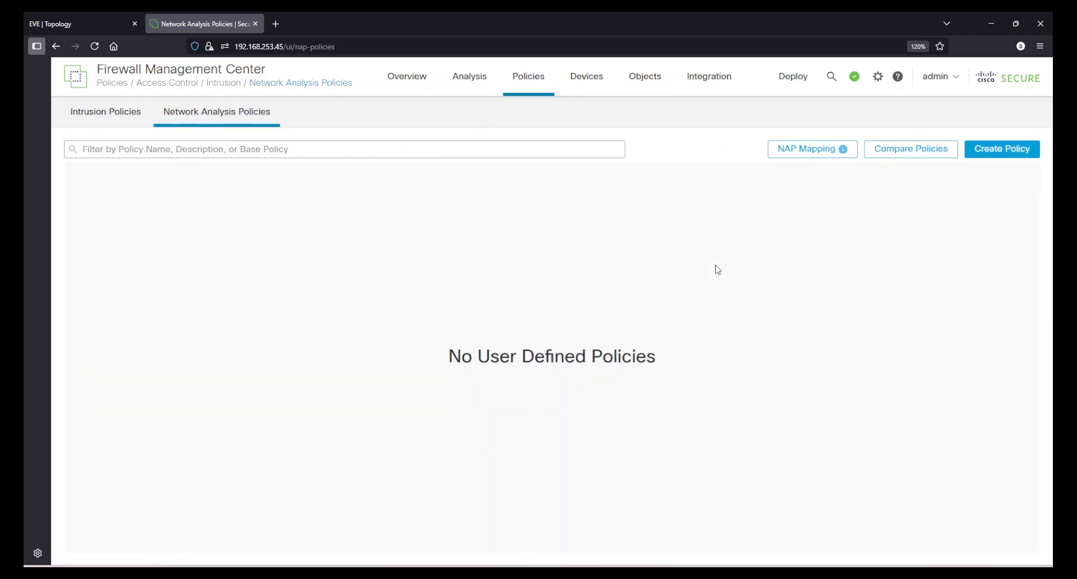
{"action": "left_click", "coordinate": [979, 153]}
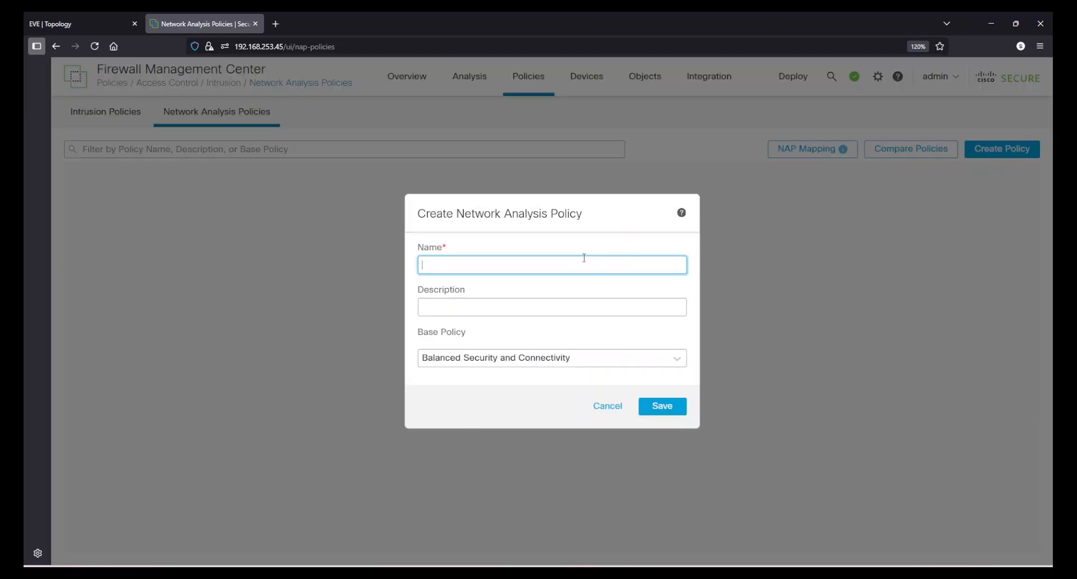
{"action": "type", "text": "FTDvR_NAP"}
{"action": "left_click", "coordinate": [679, 365]}
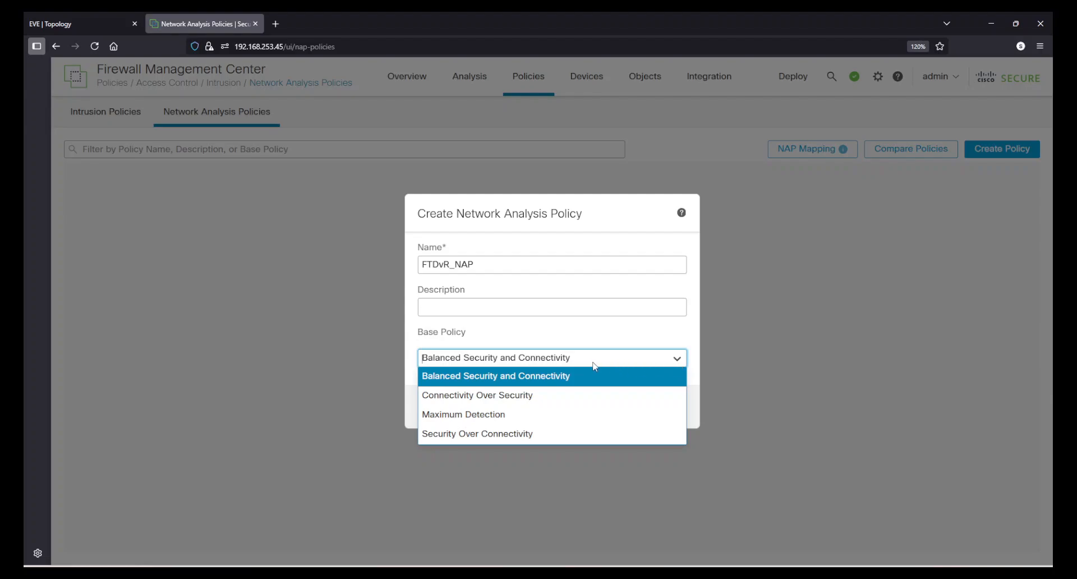
{"action": "left_click", "coordinate": [483, 381]}
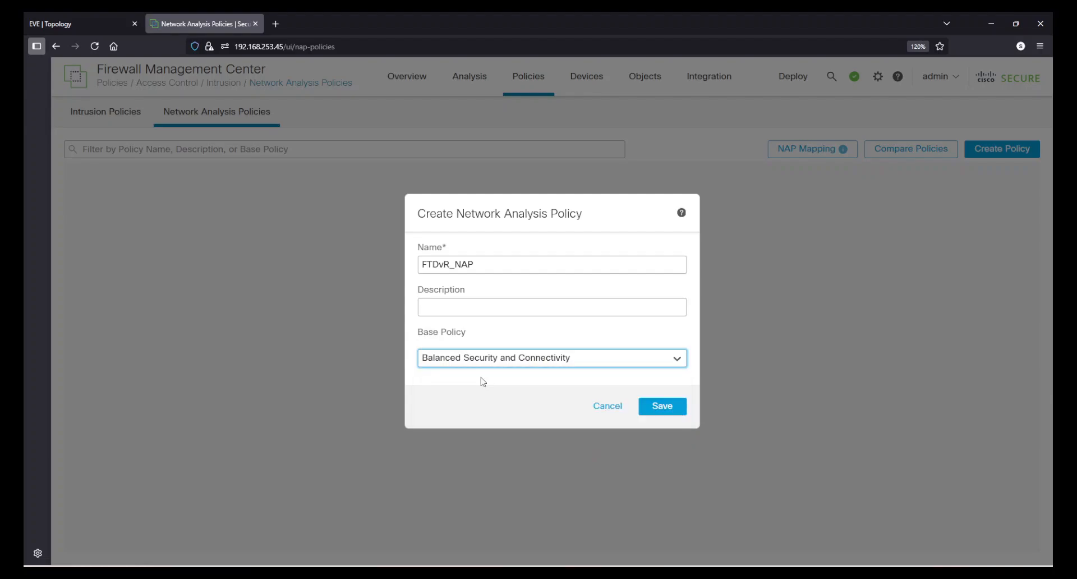
{"action": "left_click", "coordinate": [662, 406]}
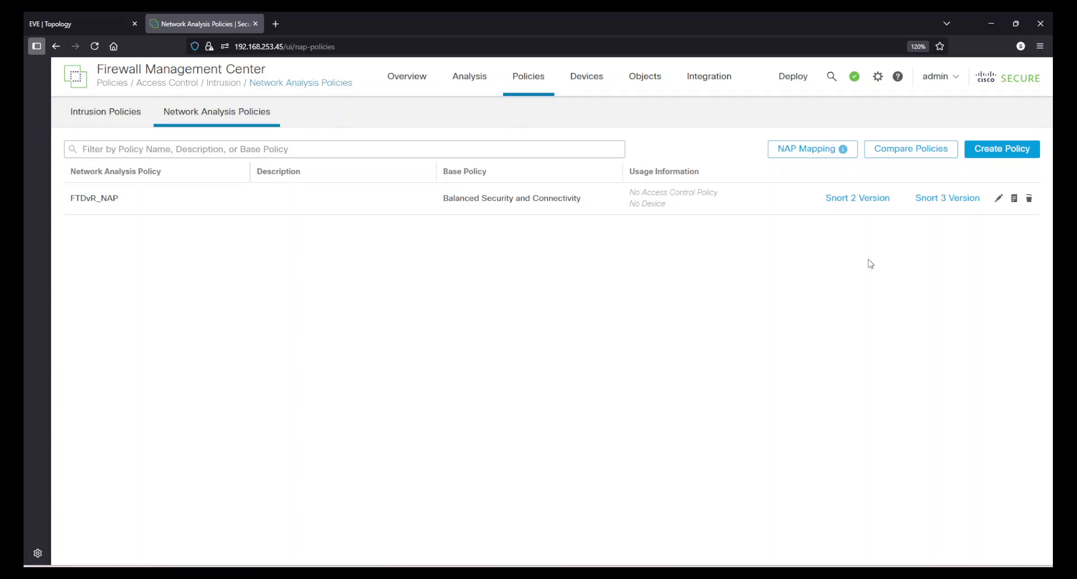
Open the Snort 3 version of the FTDvR_NAP policy, reading and accepting the customization warning
{"action": "left_click", "coordinate": [931, 201]}
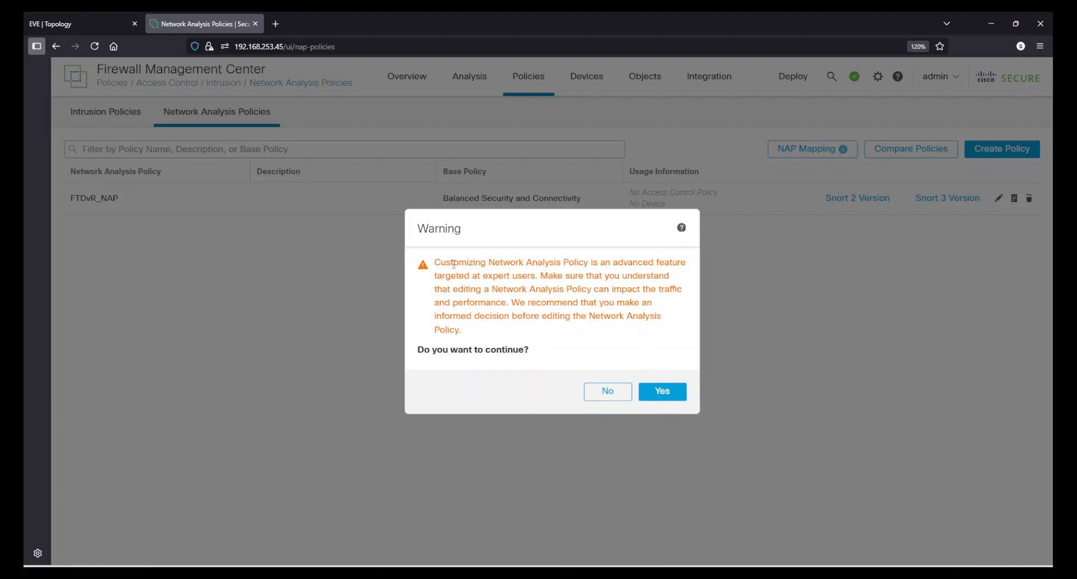
{"action": "left_click_drag", "start_coordinate": [454, 263], "coordinate": [673, 267]}
{"action": "left_click", "coordinate": [674, 272]}
{"action": "left_click_drag", "start_coordinate": [457, 275], "coordinate": [603, 287]}
{"action": "left_click", "coordinate": [552, 277]}
{"action": "left_click", "coordinate": [640, 274]}
{"action": "left_click_drag", "start_coordinate": [442, 289], "coordinate": [662, 292]}
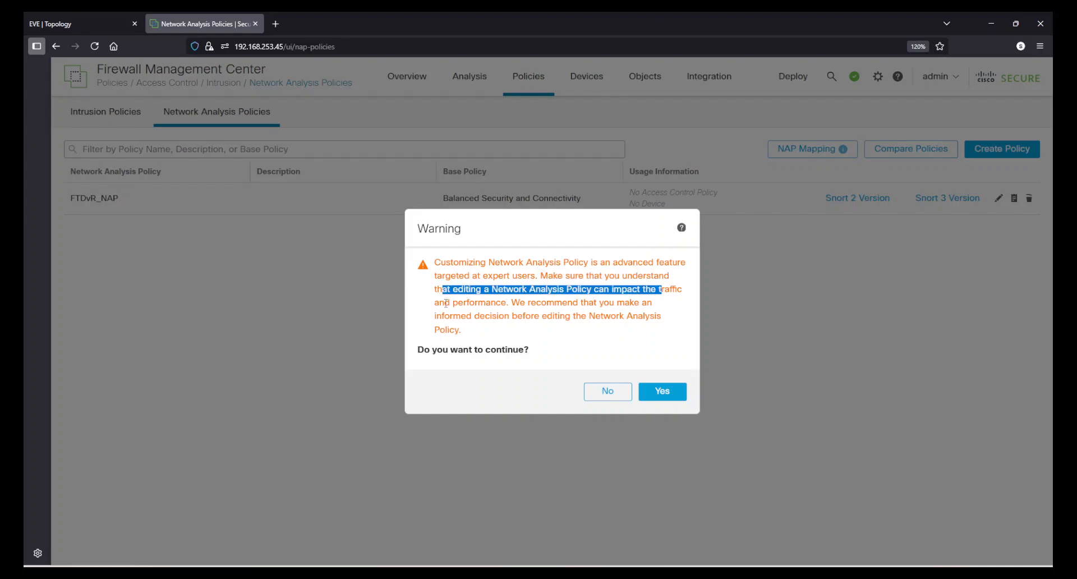
{"action": "left_click_drag", "start_coordinate": [446, 304], "coordinate": [485, 304]}
{"action": "left_click_drag", "start_coordinate": [556, 303], "coordinate": [655, 313]}
{"action": "left_click", "coordinate": [655, 313]}
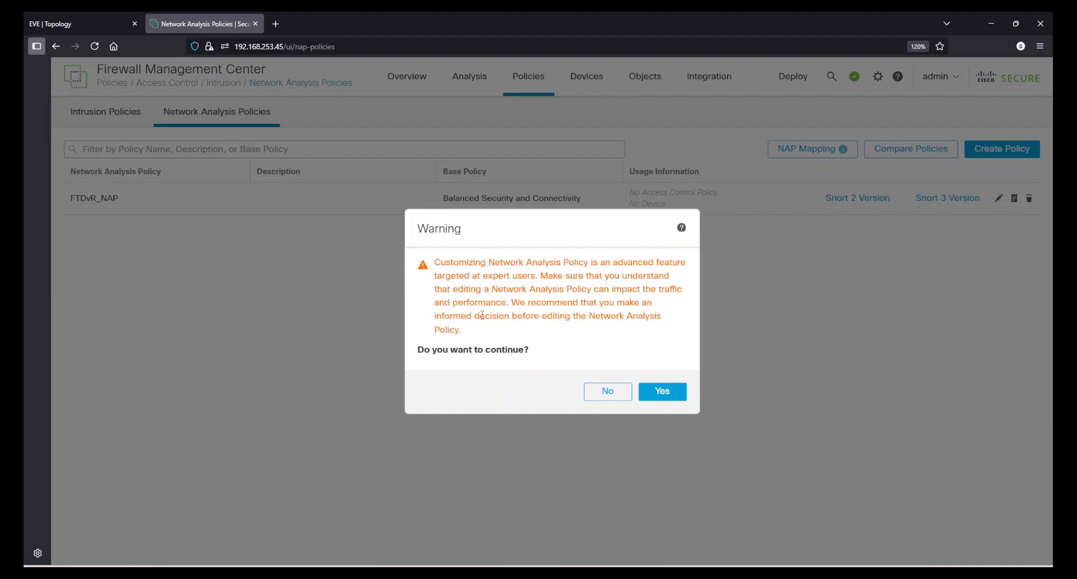
{"action": "left_click_drag", "start_coordinate": [482, 315], "coordinate": [653, 316]}
{"action": "left_click", "coordinate": [653, 316]}
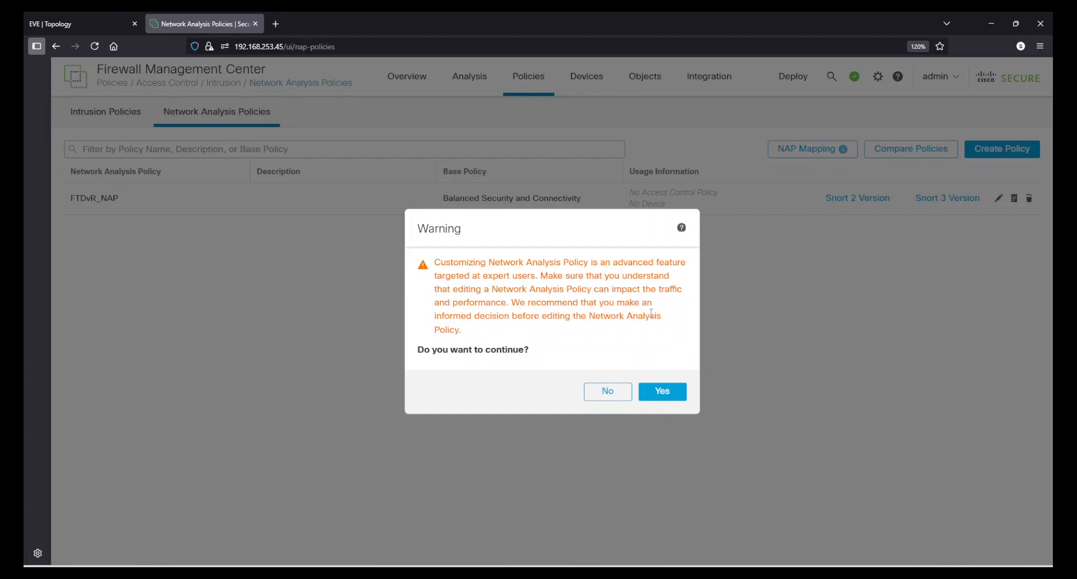
{"action": "left_click", "coordinate": [677, 399]}
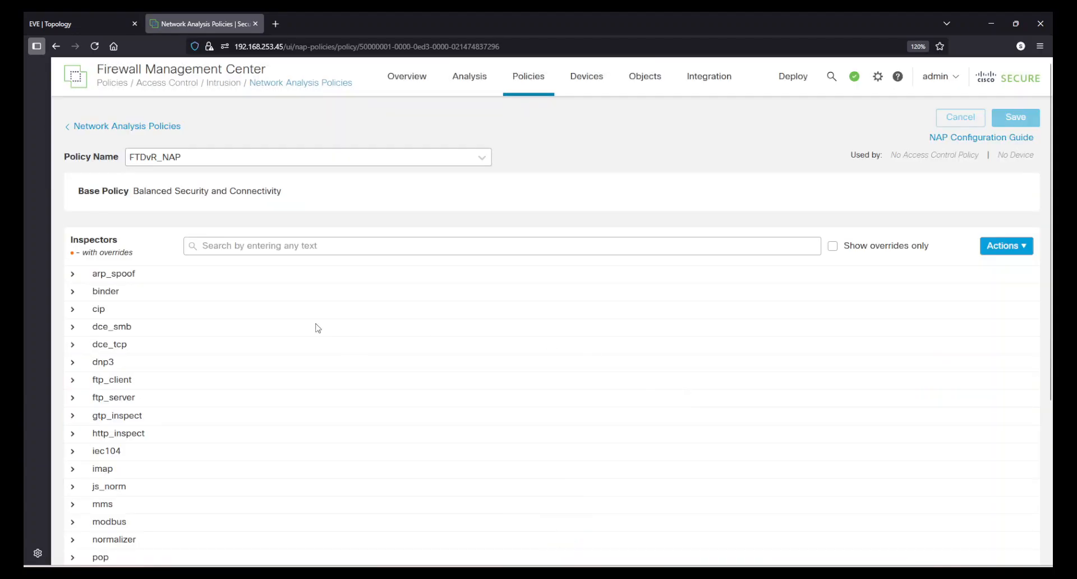
Look through the policy's inspector list and examine the default configurations of the arp_spoof and binder inspectors
{"action": "scroll", "coordinate": [318, 328], "scroll_direction": "down", "scroll_amount": 5}
{"action": "scroll", "coordinate": [371, 409], "scroll_direction": "up", "scroll_amount": 3}
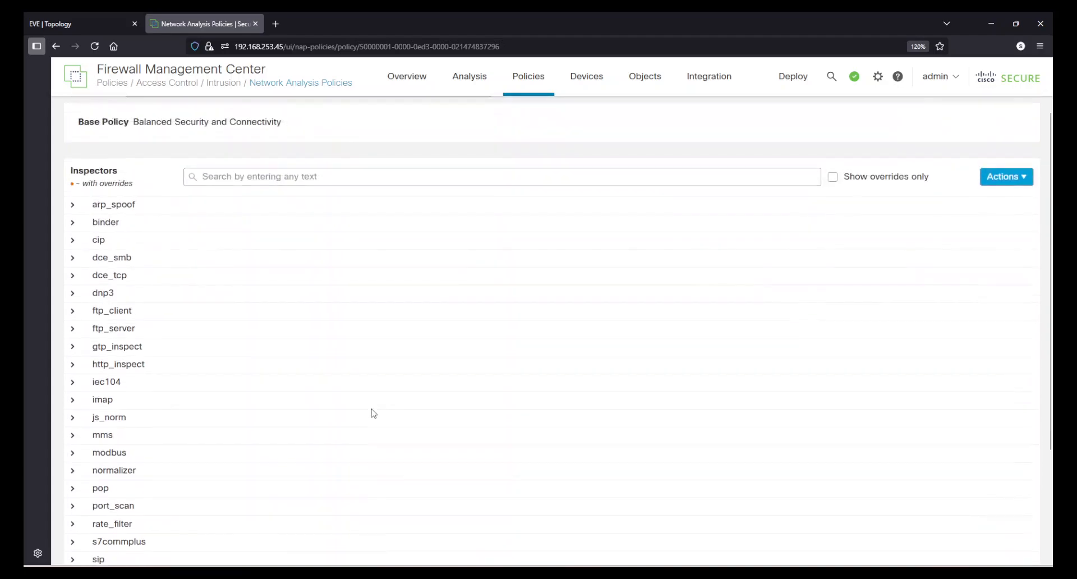
{"action": "scroll", "coordinate": [374, 413], "scroll_direction": "up", "scroll_amount": 2}
{"action": "scroll", "coordinate": [374, 413], "scroll_direction": "down", "scroll_amount": 4}
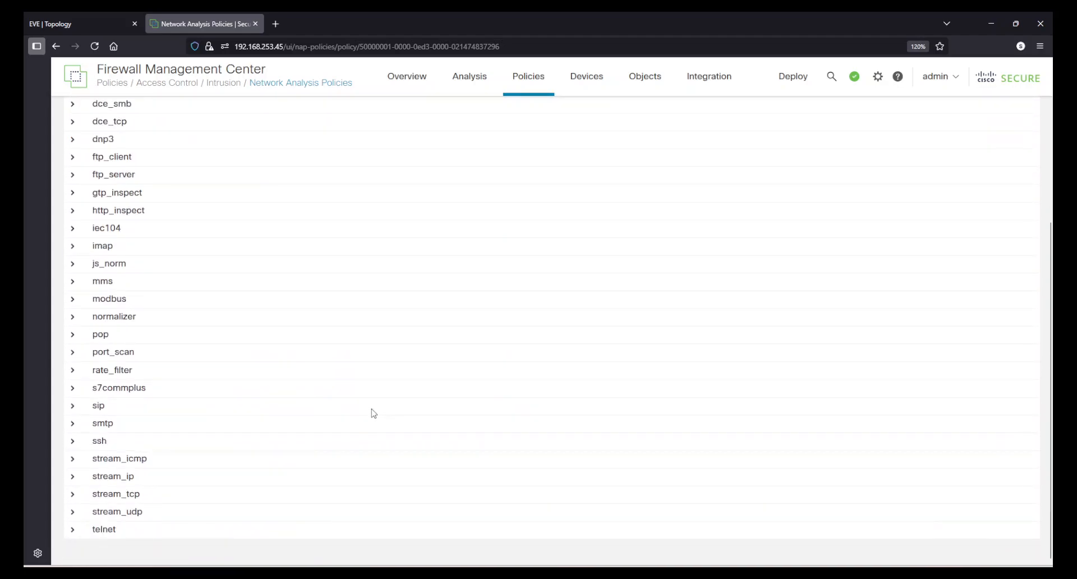
{"action": "scroll", "coordinate": [373, 413], "scroll_direction": "up", "scroll_amount": 4}
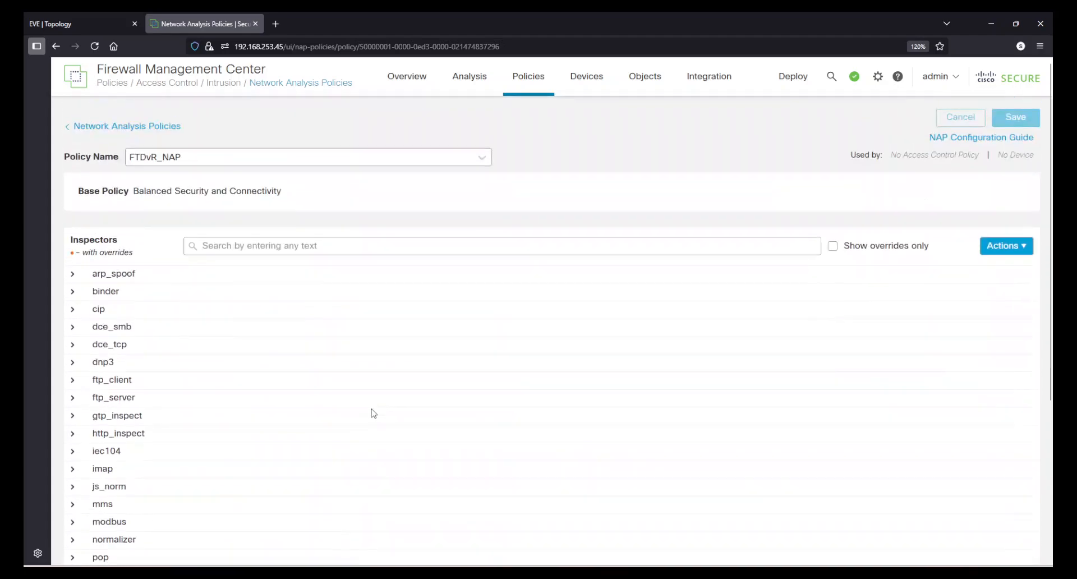
{"action": "left_click", "coordinate": [73, 280]}
{"action": "scroll", "coordinate": [260, 403], "scroll_direction": "down", "scroll_amount": 1}
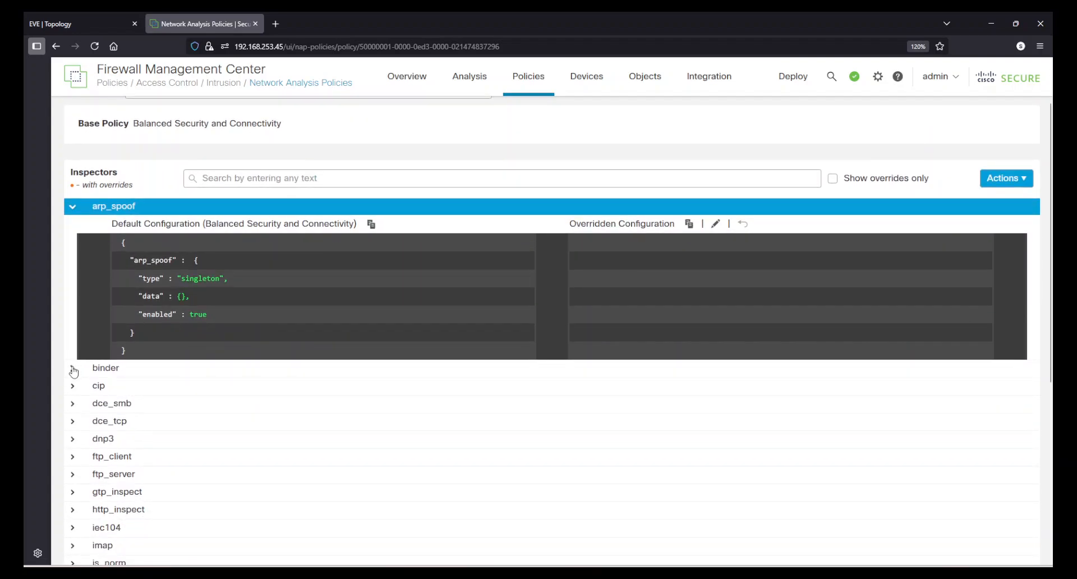
{"action": "left_click", "coordinate": [73, 369]}
{"action": "scroll", "coordinate": [281, 402], "scroll_direction": "down", "scroll_amount": 2}
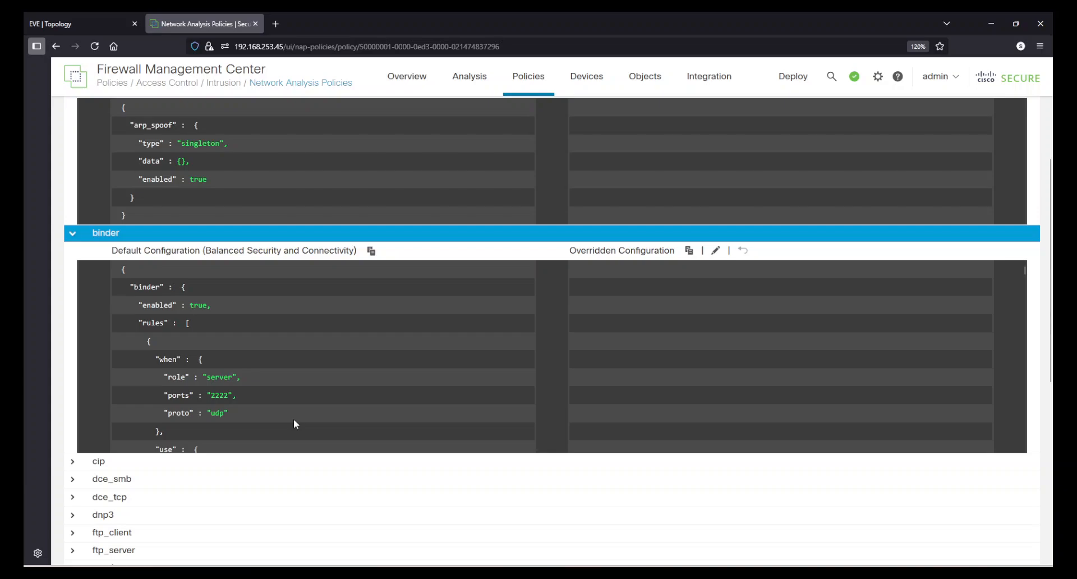
{"action": "scroll", "coordinate": [294, 419], "scroll_direction": "down", "scroll_amount": 3}
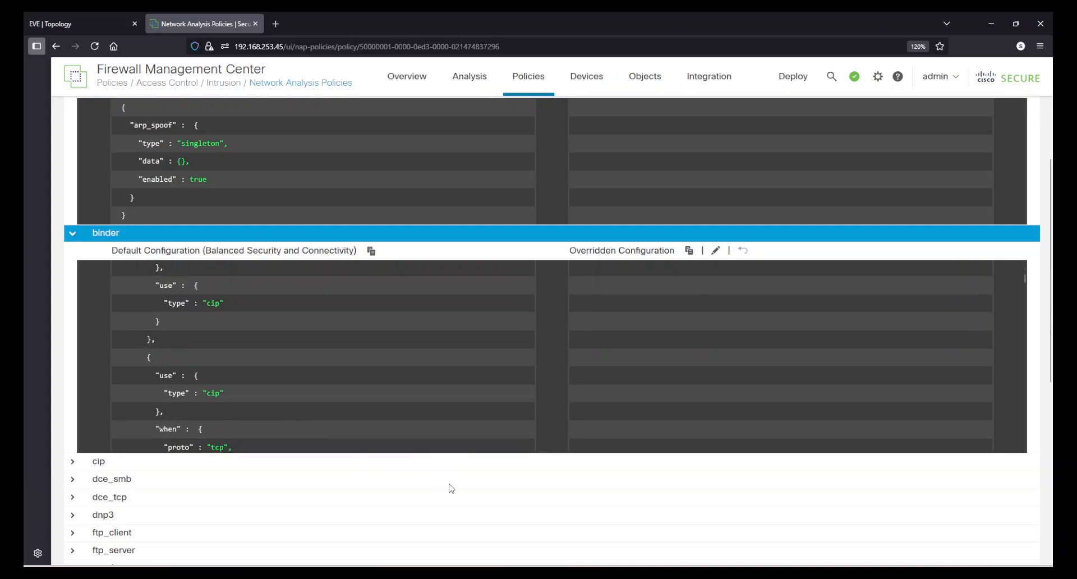
Examine the cip inspector's default configuration, and collapse the arp_spoof, binder and cip entries
{"action": "left_click", "coordinate": [74, 462]}
{"action": "scroll", "coordinate": [347, 477], "scroll_direction": "down", "scroll_amount": 3}
{"action": "scroll", "coordinate": [347, 476], "scroll_direction": "up", "scroll_amount": 7}
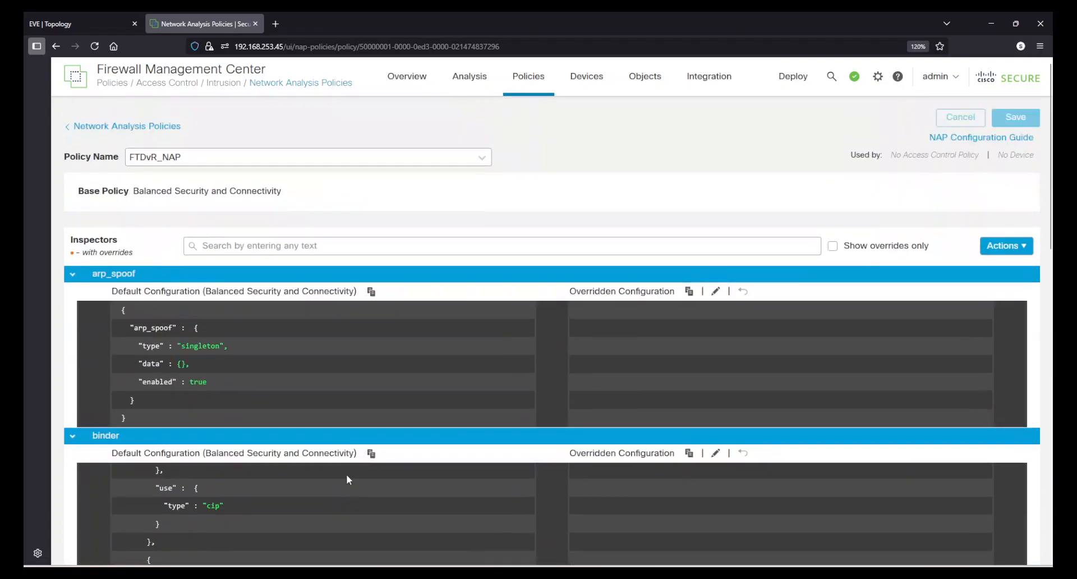
{"action": "left_click", "coordinate": [73, 275]}
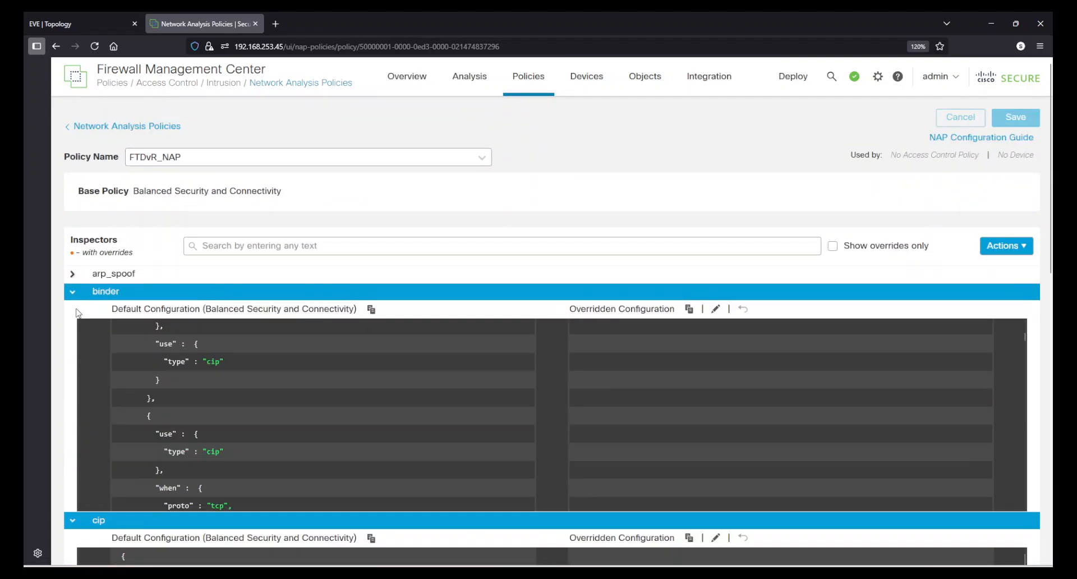
{"action": "left_click", "coordinate": [73, 292]}
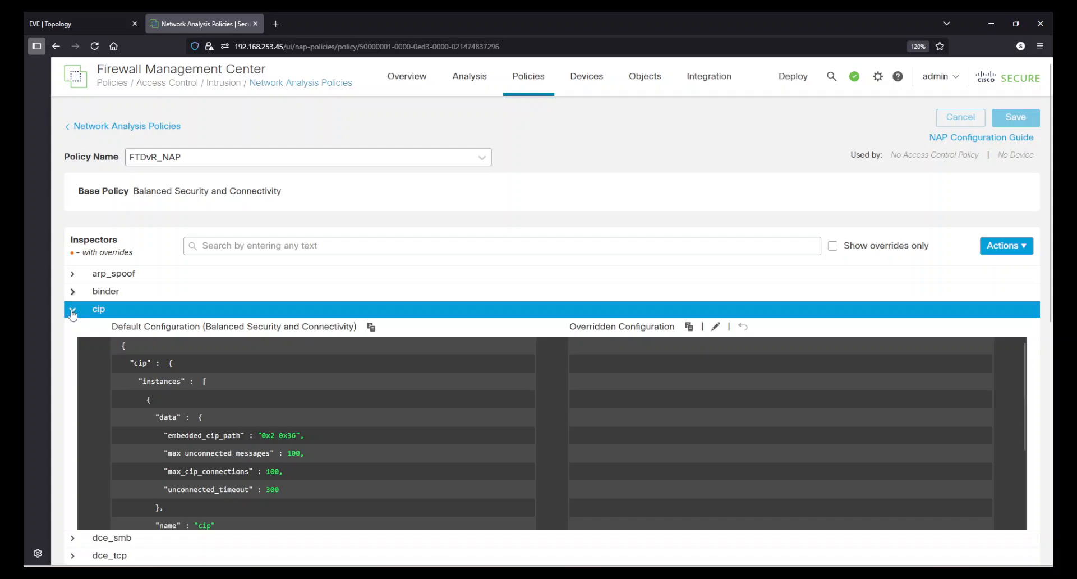
{"action": "left_click", "coordinate": [73, 309]}
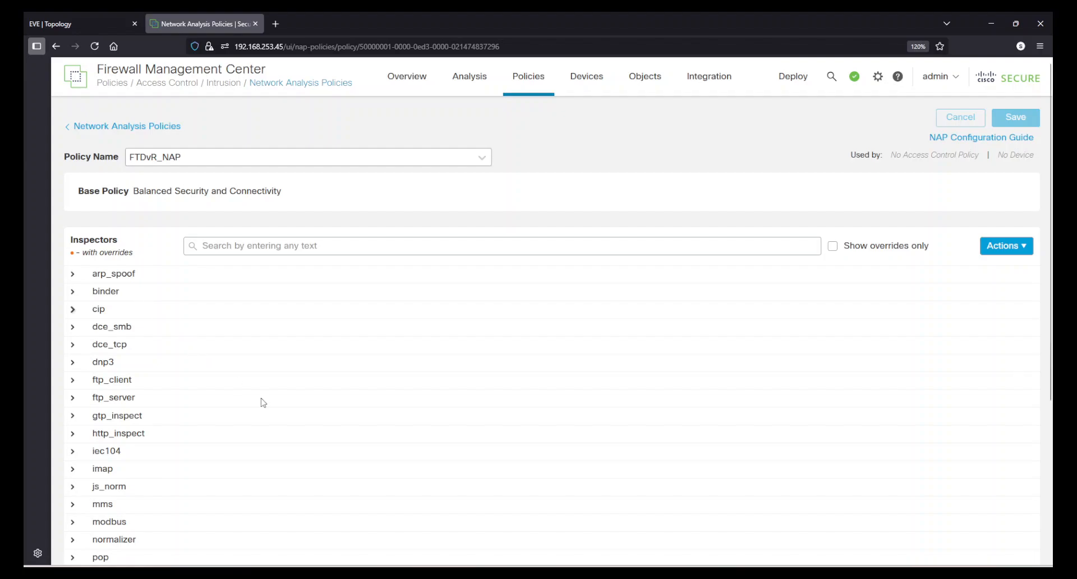
Look through the inspector list and expand http_inspect to view its default configuration
{"action": "scroll", "coordinate": [263, 403], "scroll_direction": "down", "scroll_amount": 4}
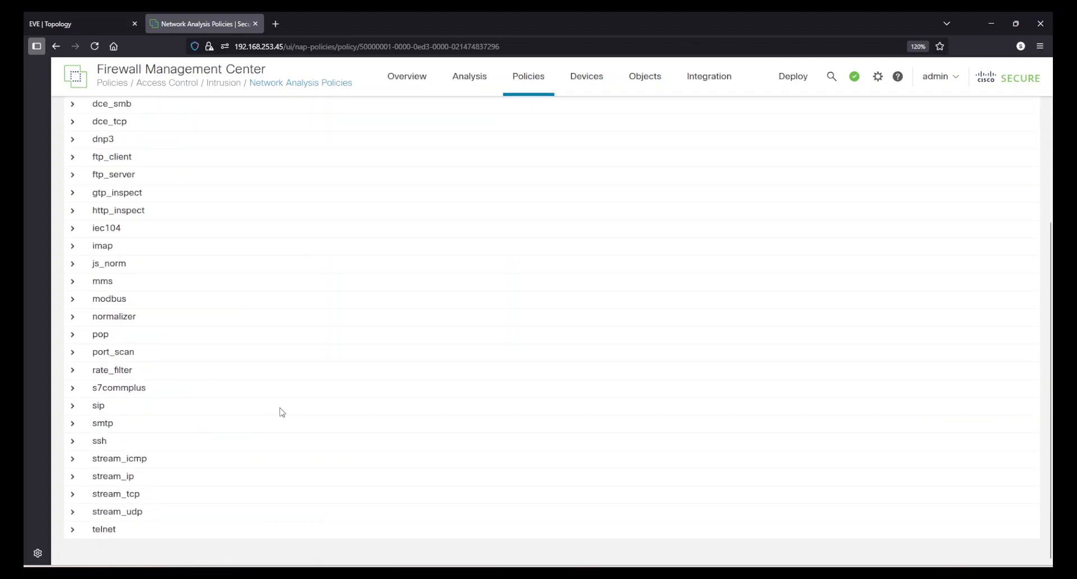
{"action": "scroll", "coordinate": [281, 412], "scroll_direction": "up", "scroll_amount": 4}
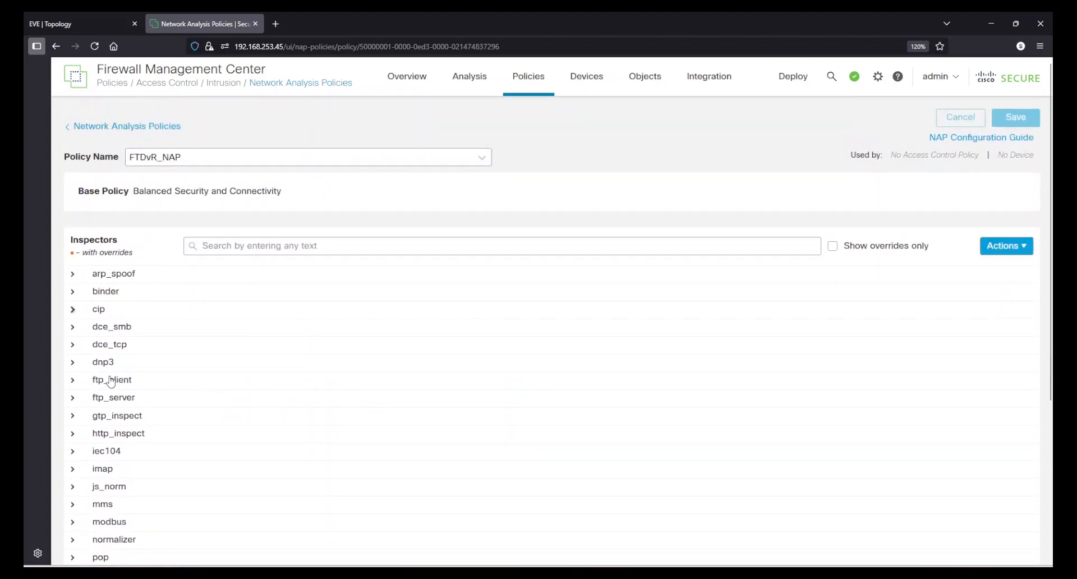
{"action": "scroll", "coordinate": [111, 382], "scroll_direction": "down", "scroll_amount": 1}
{"action": "left_click", "coordinate": [71, 366]}
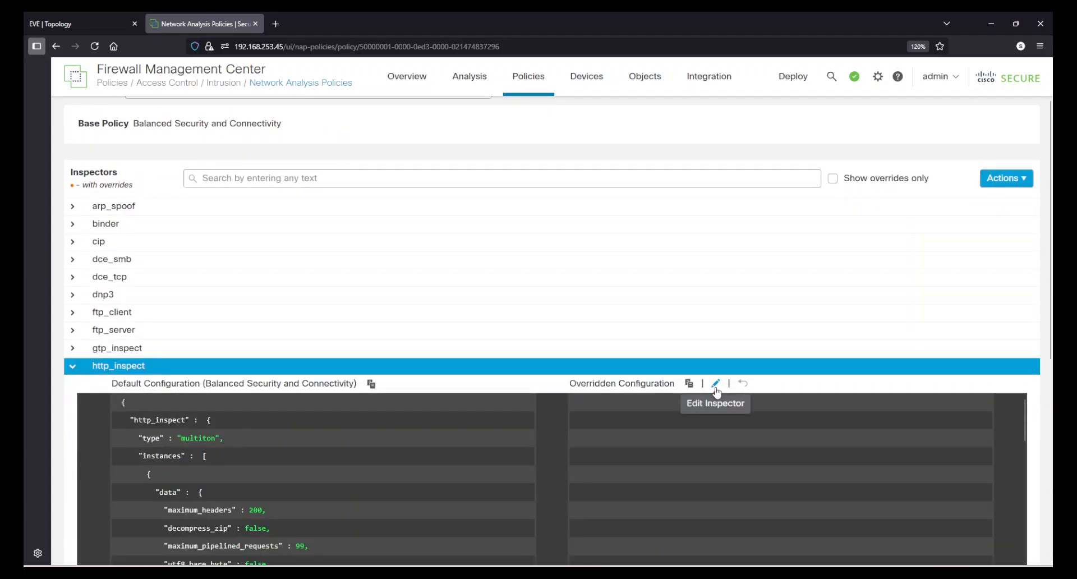
{"action": "scroll", "coordinate": [730, 289], "scroll_direction": "down", "scroll_amount": 2}
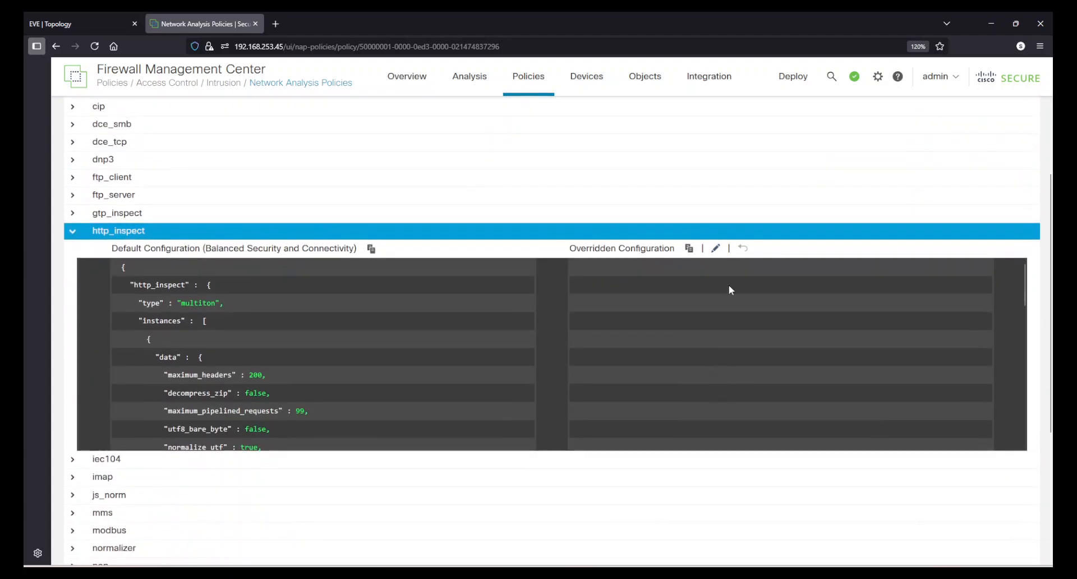
Open the override configuration of http_inspect, review settings such as maximum_headers, and close it without saving
{"action": "left_click", "coordinate": [717, 248]}
{"action": "scroll", "coordinate": [642, 327], "scroll_direction": "down", "scroll_amount": 5}
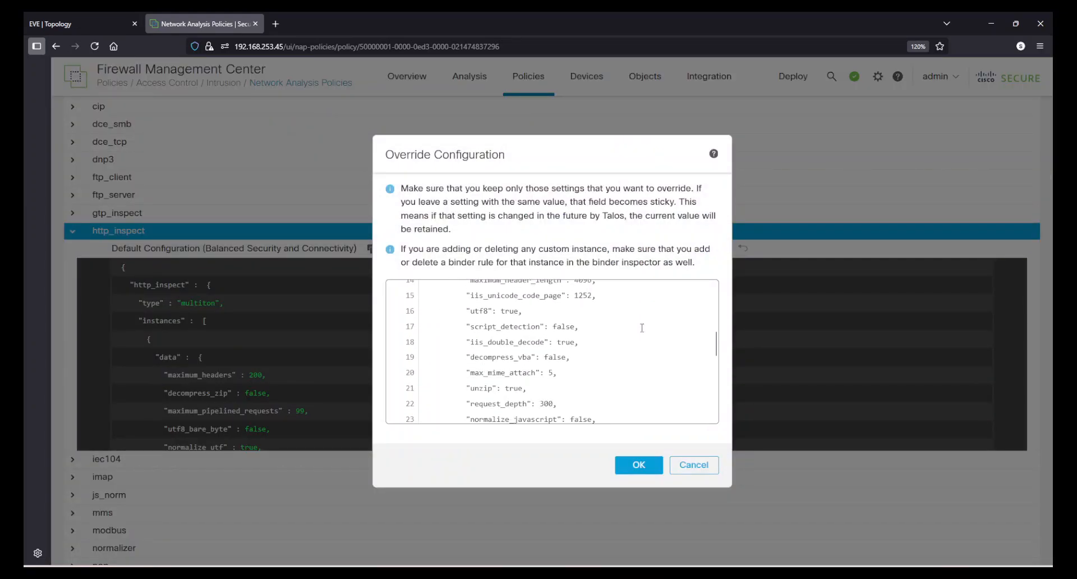
{"action": "scroll", "coordinate": [642, 328], "scroll_direction": "up", "scroll_amount": 5}
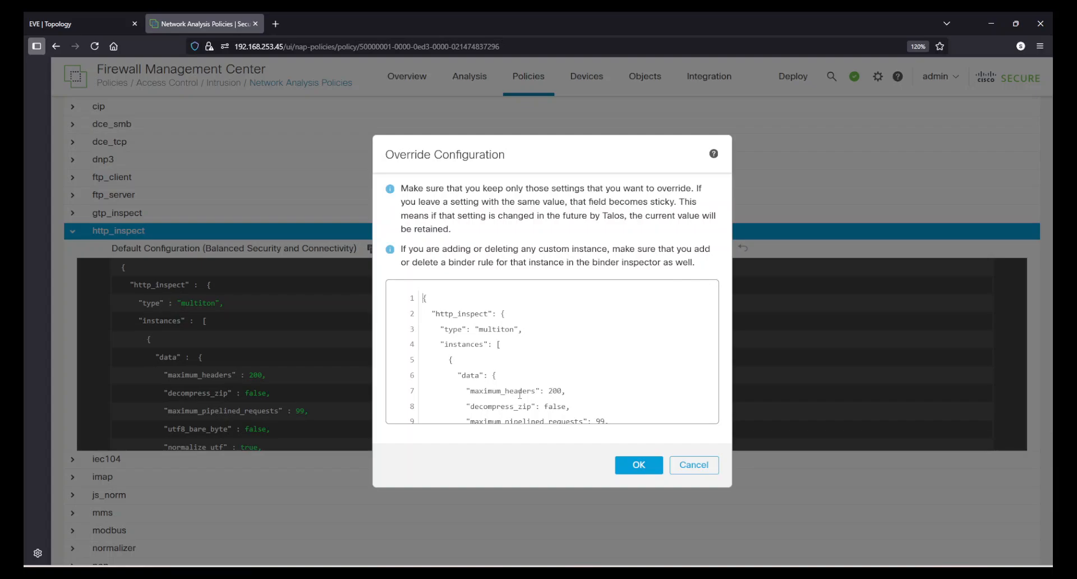
{"action": "double_click", "coordinate": [558, 391]}
{"action": "left_click", "coordinate": [575, 391]}
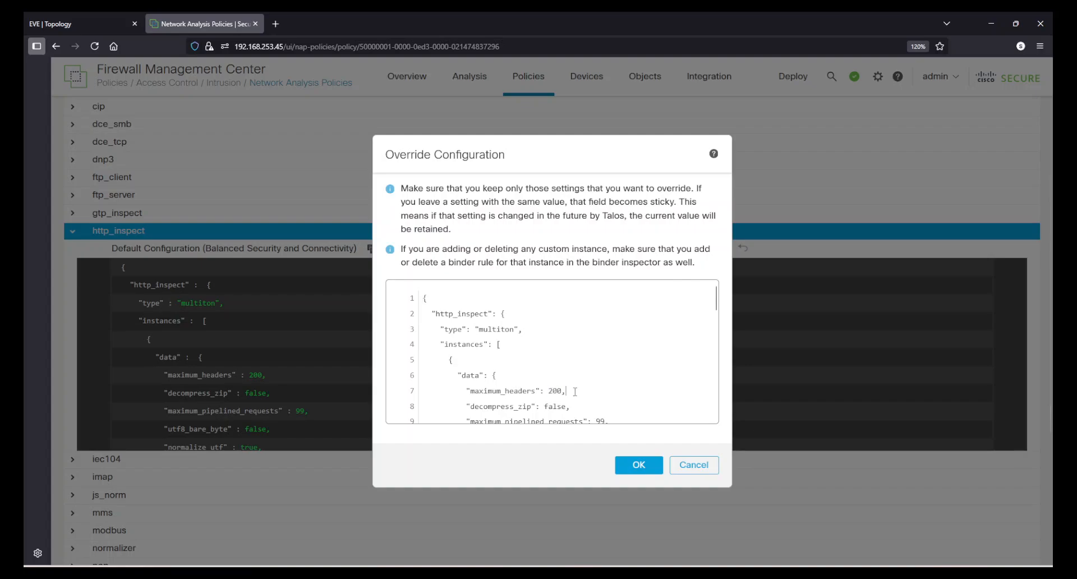
{"action": "left_click", "coordinate": [692, 474]}
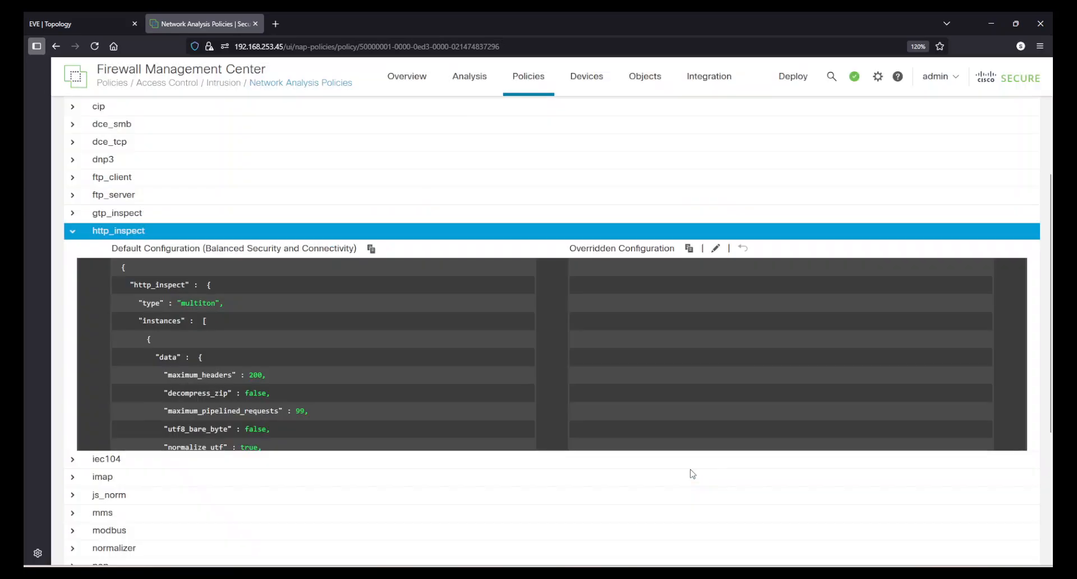
{"action": "scroll", "coordinate": [580, 373], "scroll_direction": "up", "scroll_amount": 4}
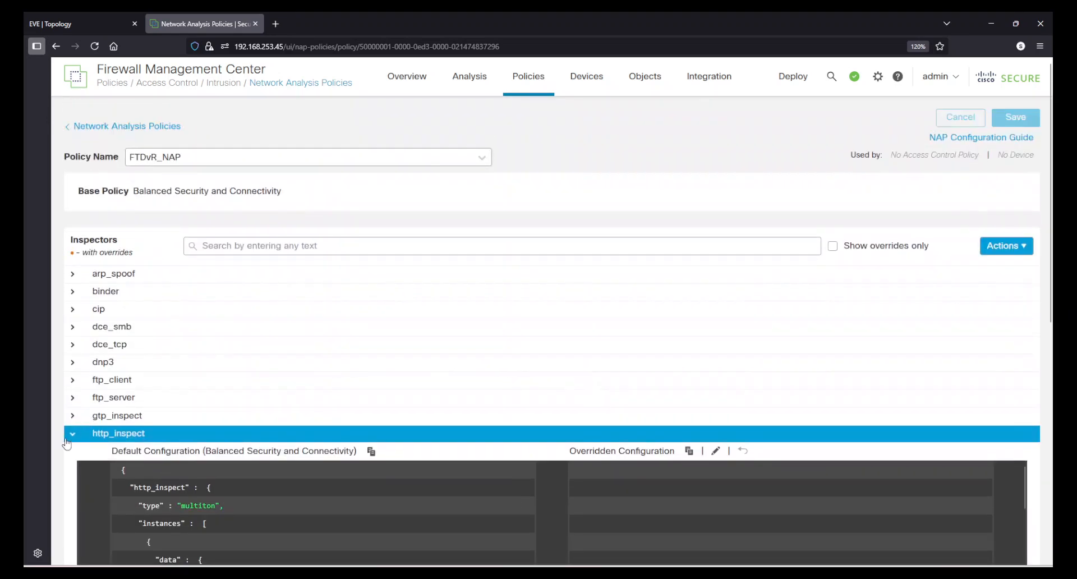
Leave the network analysis policy and create an intrusion policy named FTDvR_IP in Prevention mode, based on Balanced Security and Connectivity
{"action": "left_click", "coordinate": [73, 433]}
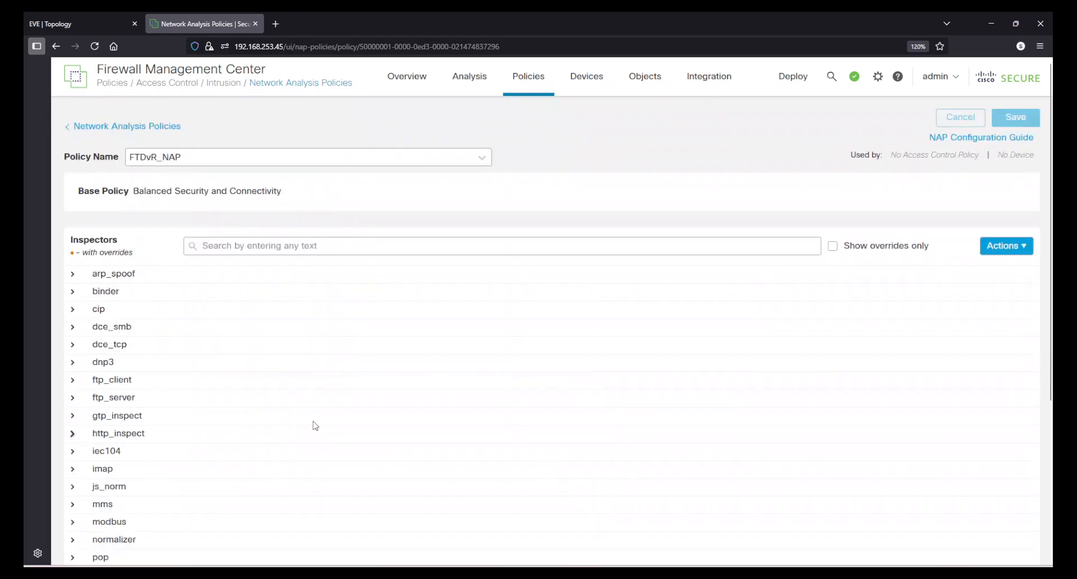
{"action": "left_click", "coordinate": [135, 128]}
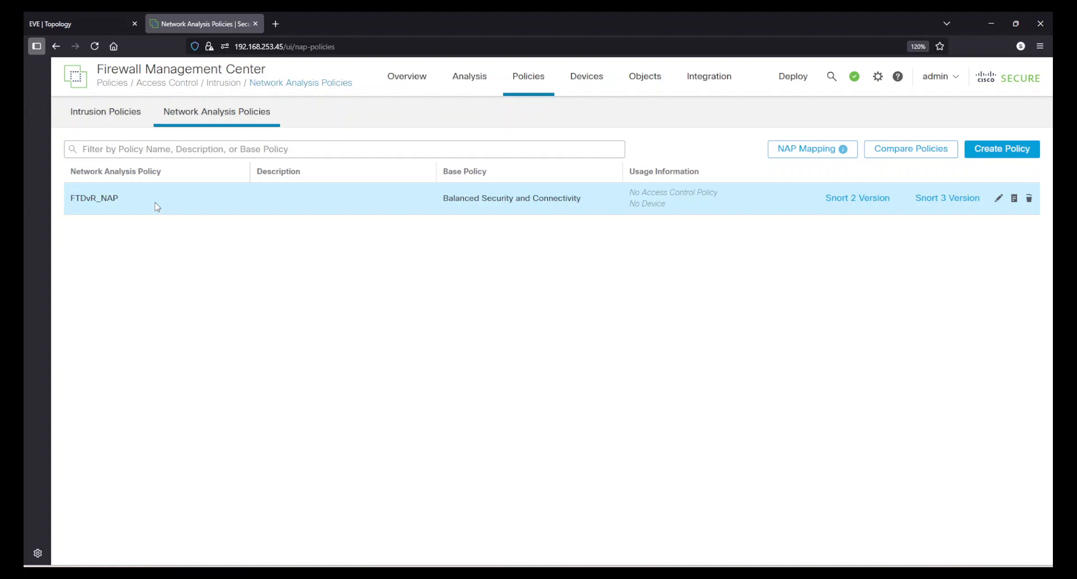
{"action": "left_click", "coordinate": [115, 112]}
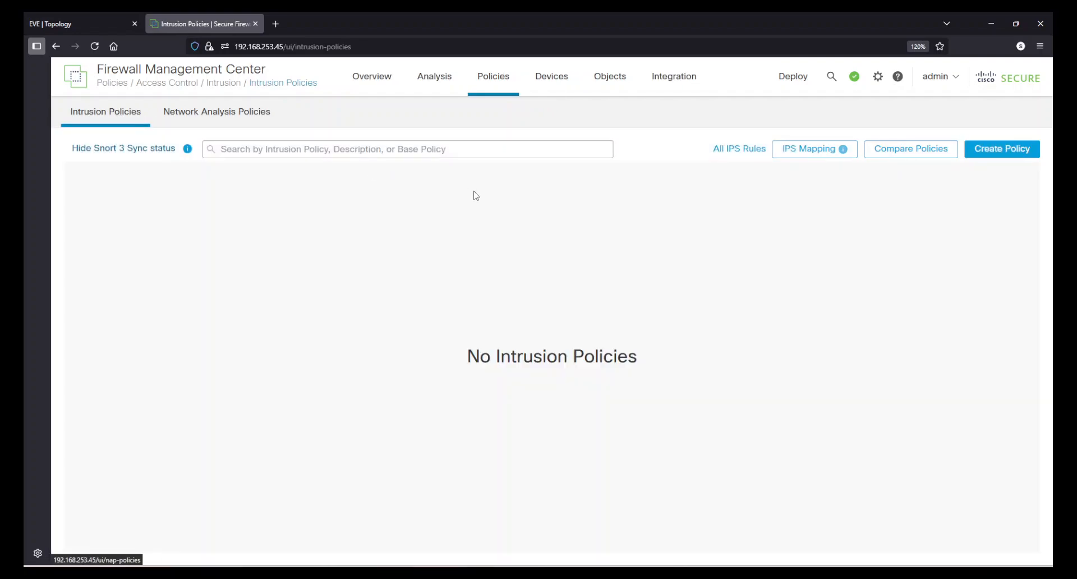
{"action": "left_click", "coordinate": [976, 150]}
{"action": "type", "text": "FTDvR_IP"}
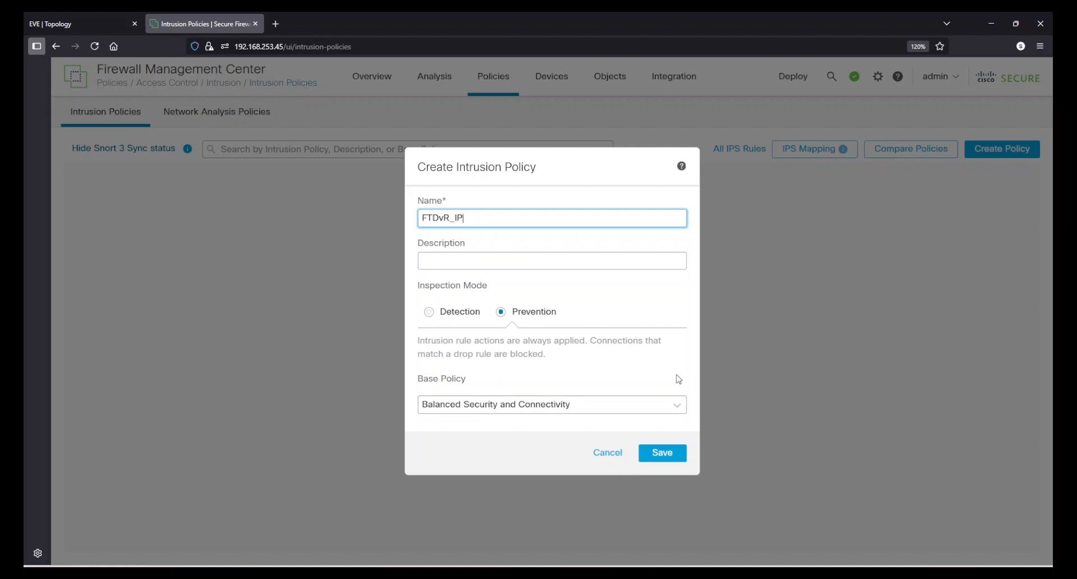
{"action": "left_click", "coordinate": [662, 453]}
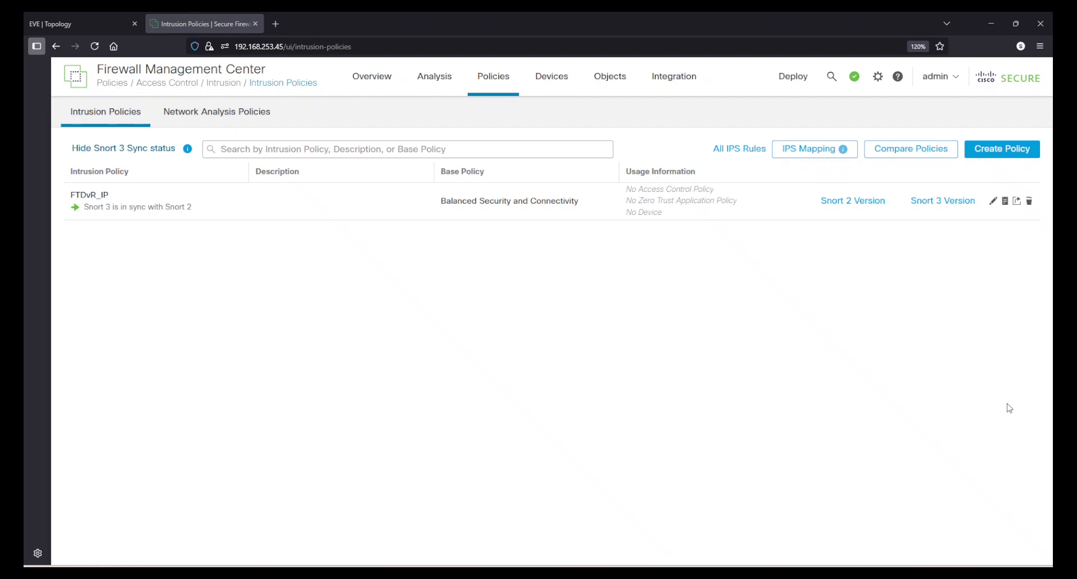
Open the Snort 3 version of FTDvR_IP, dismiss the introduction, and review its summary and rule overrides
{"action": "left_click", "coordinate": [941, 204]}
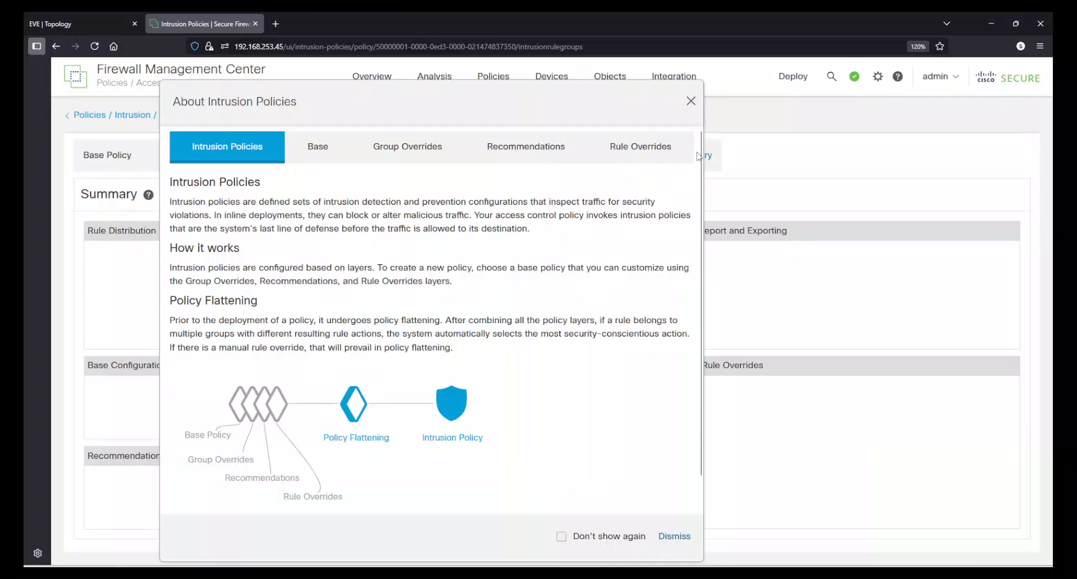
{"action": "left_click", "coordinate": [692, 101]}
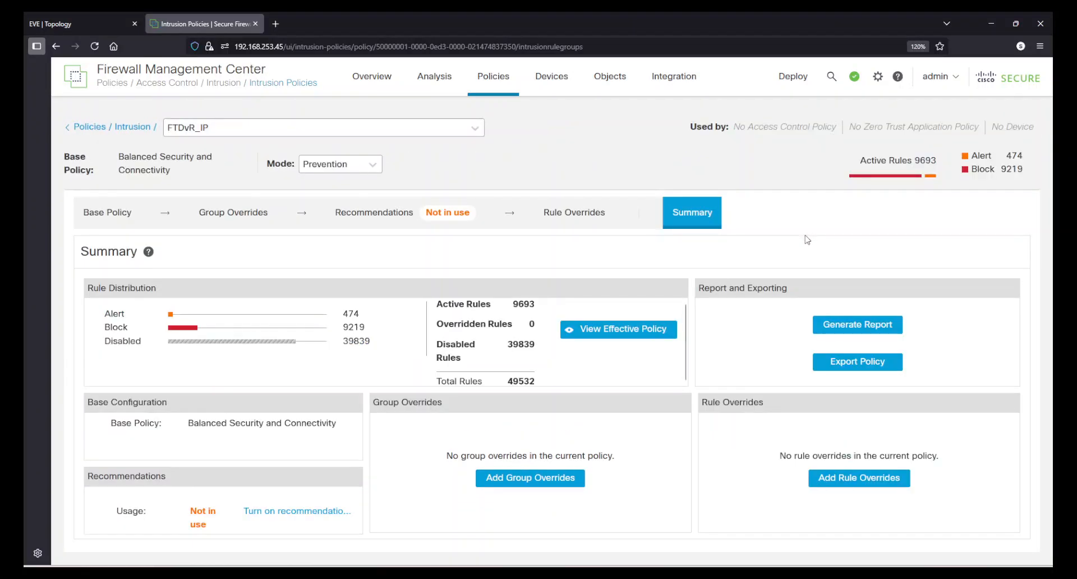
{"action": "left_click", "coordinate": [561, 223]}
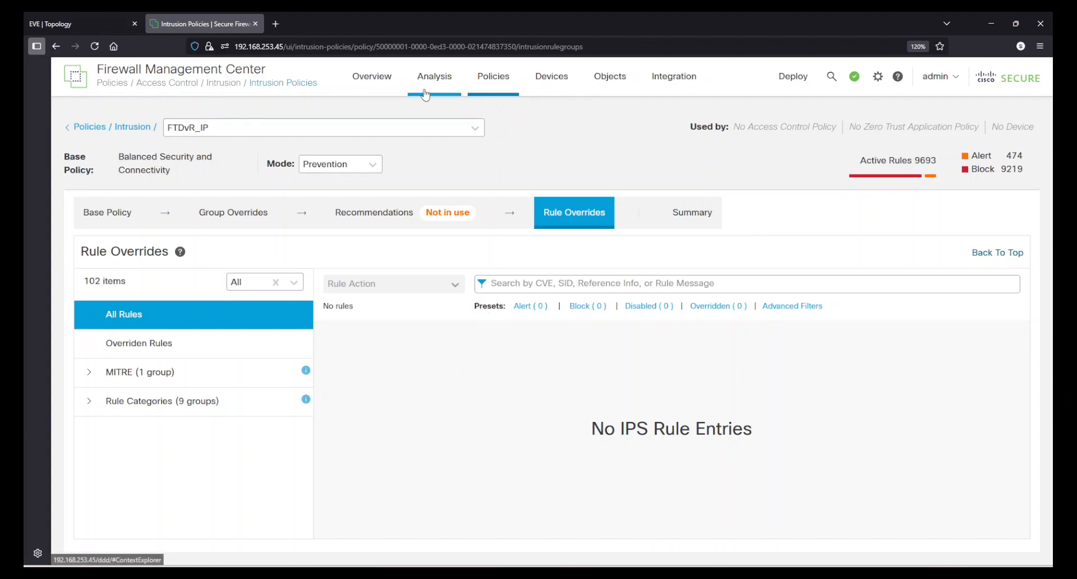
In FTDvR_Access_Policy, assign the FTDvR_IP intrusion policy to the LAN_Internet_Basic_Services_Allow rule and apply the change
{"action": "mouse_move", "coordinate": [433, 83]}
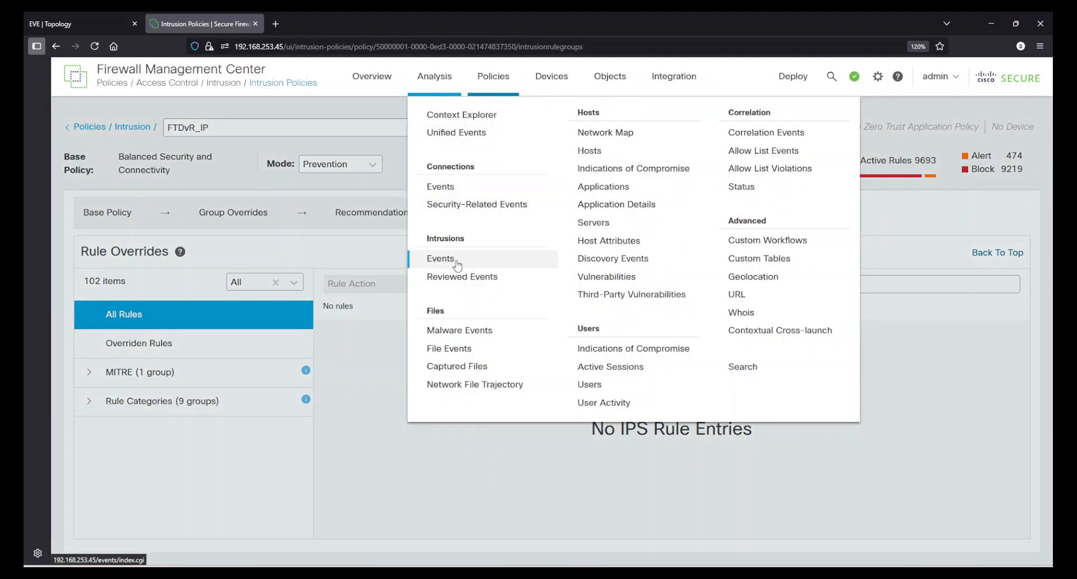
{"action": "mouse_move", "coordinate": [477, 79]}
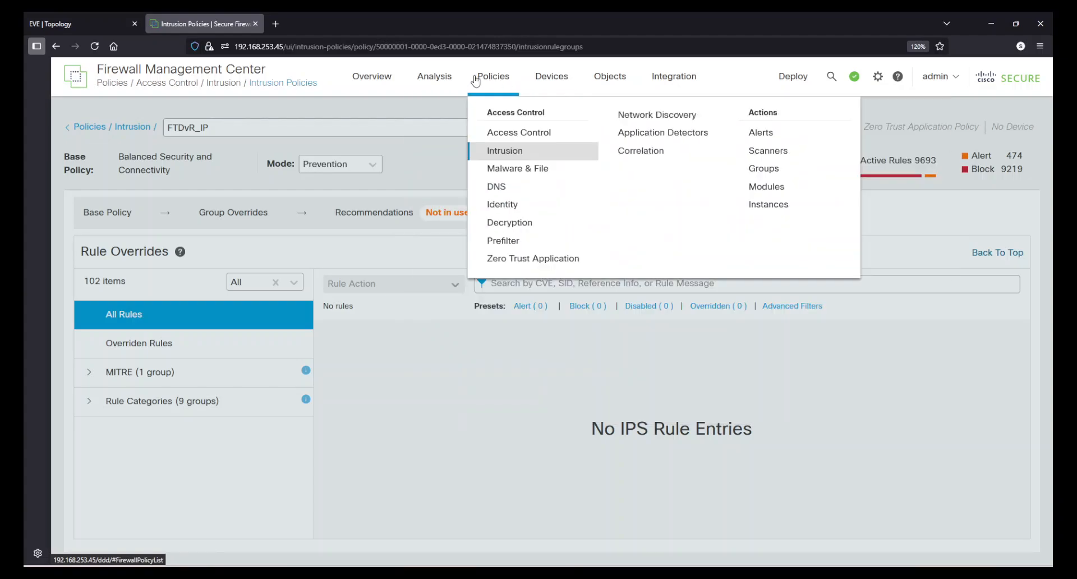
{"action": "left_click", "coordinate": [515, 132]}
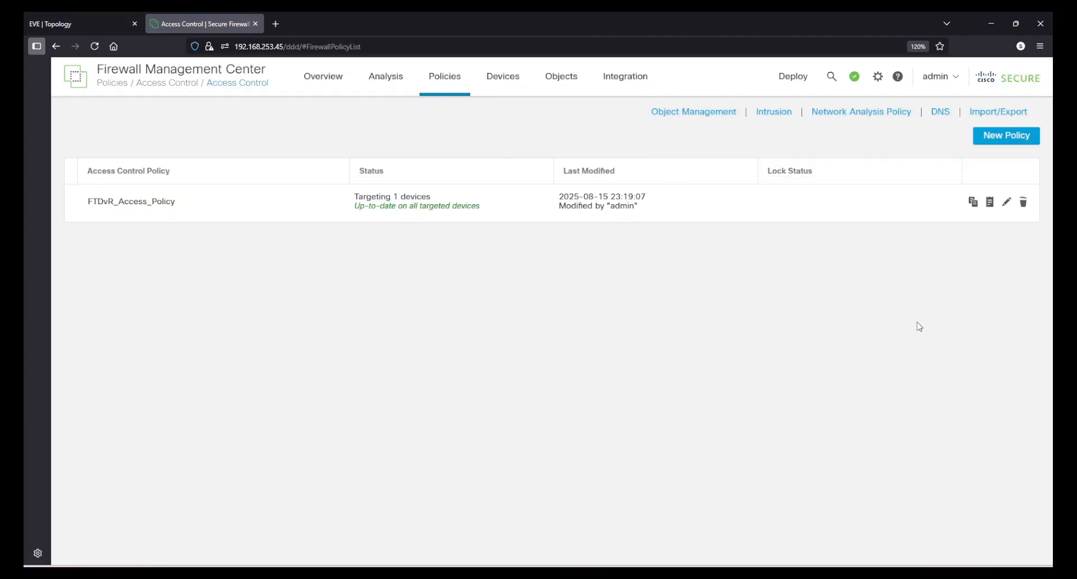
{"action": "left_click", "coordinate": [1006, 202]}
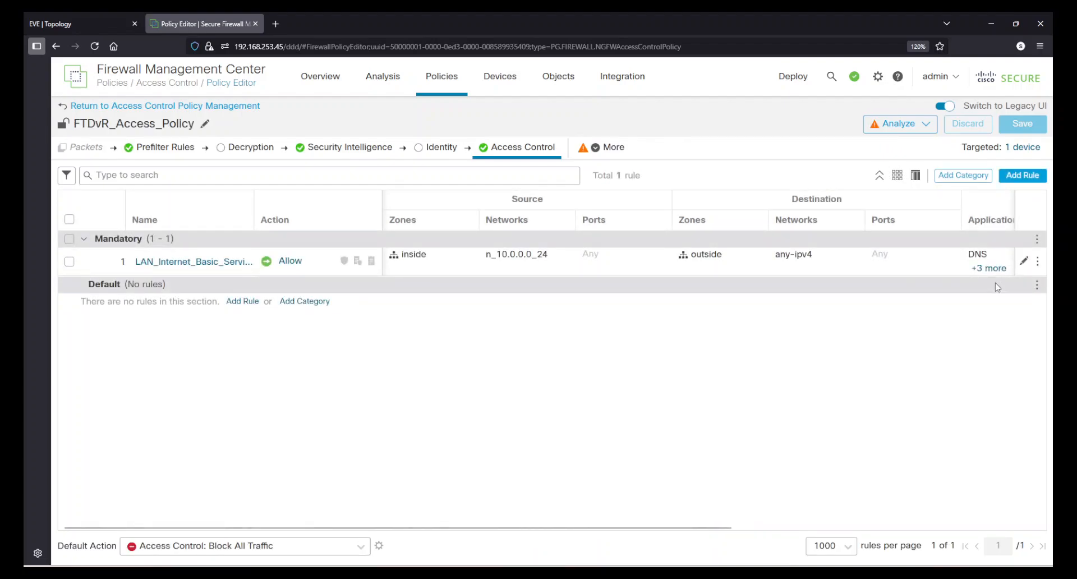
{"action": "left_click", "coordinate": [1025, 262]}
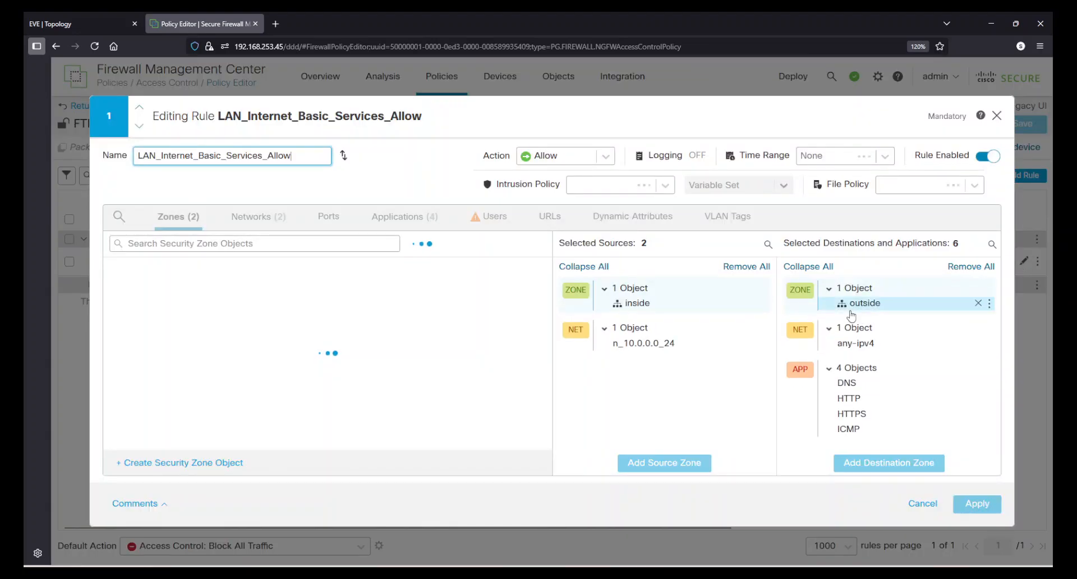
{"action": "left_click", "coordinate": [664, 186]}
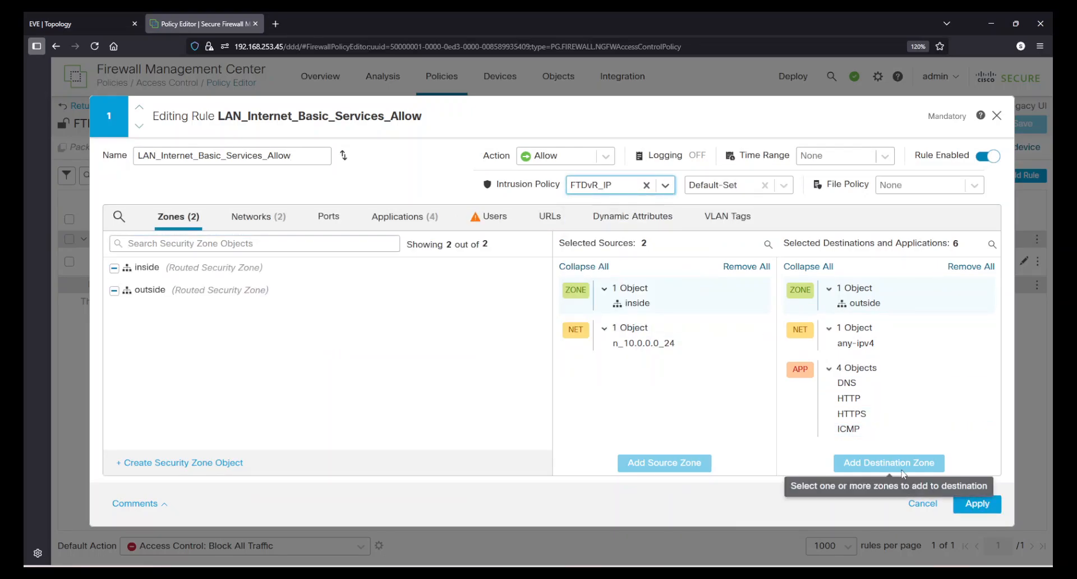
{"action": "left_click", "coordinate": [963, 504]}
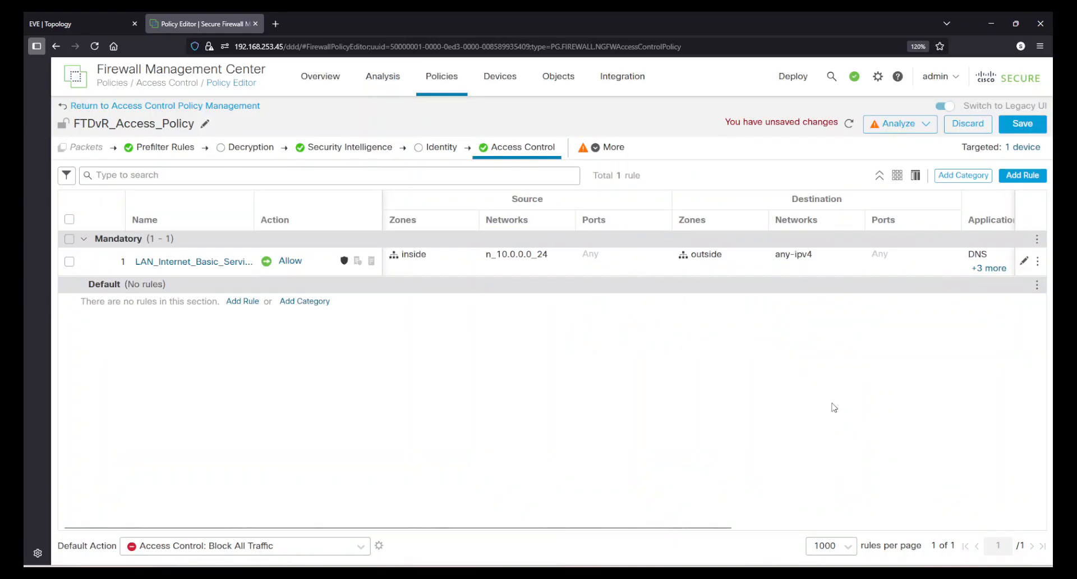
In the access control policy's advanced settings, set the Default Network Analysis Policy to FTDvR_NAP
{"action": "left_click", "coordinate": [603, 152]}
{"action": "left_click", "coordinate": [615, 165]}
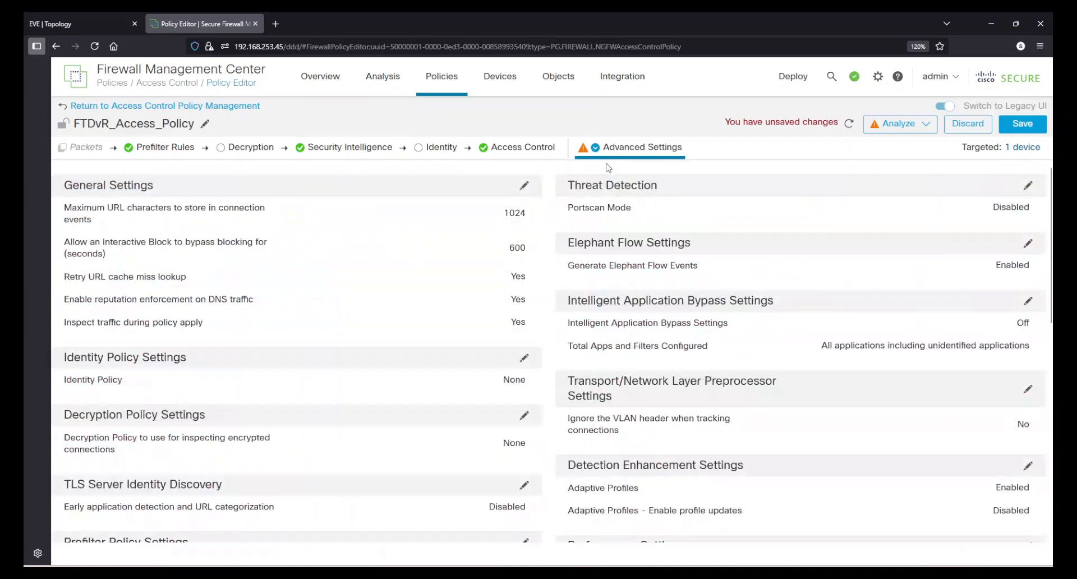
{"action": "scroll", "coordinate": [412, 330], "scroll_direction": "down", "scroll_amount": 5}
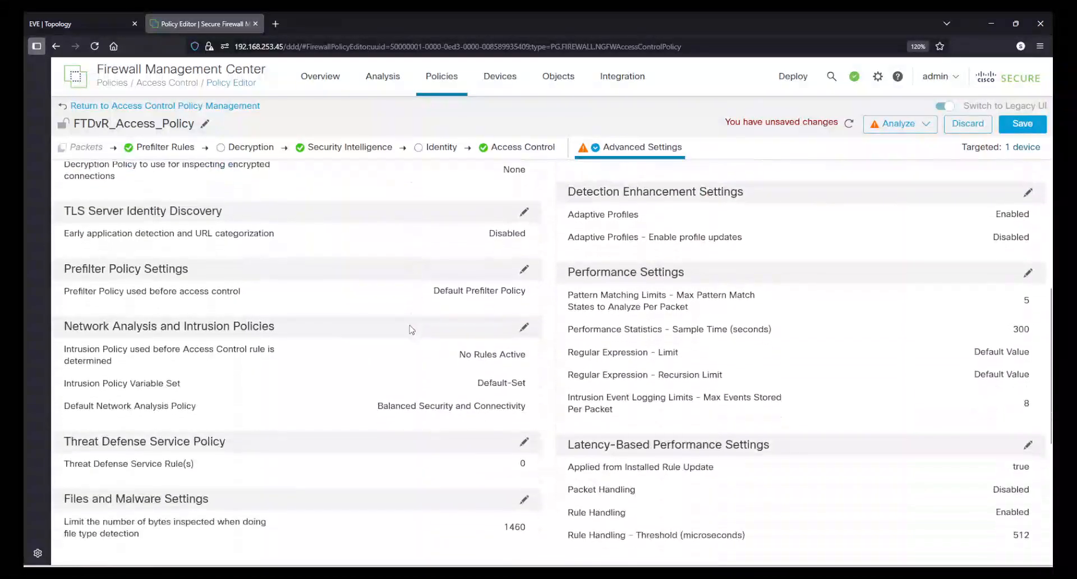
{"action": "left_click_drag", "start_coordinate": [76, 336], "coordinate": [356, 339]}
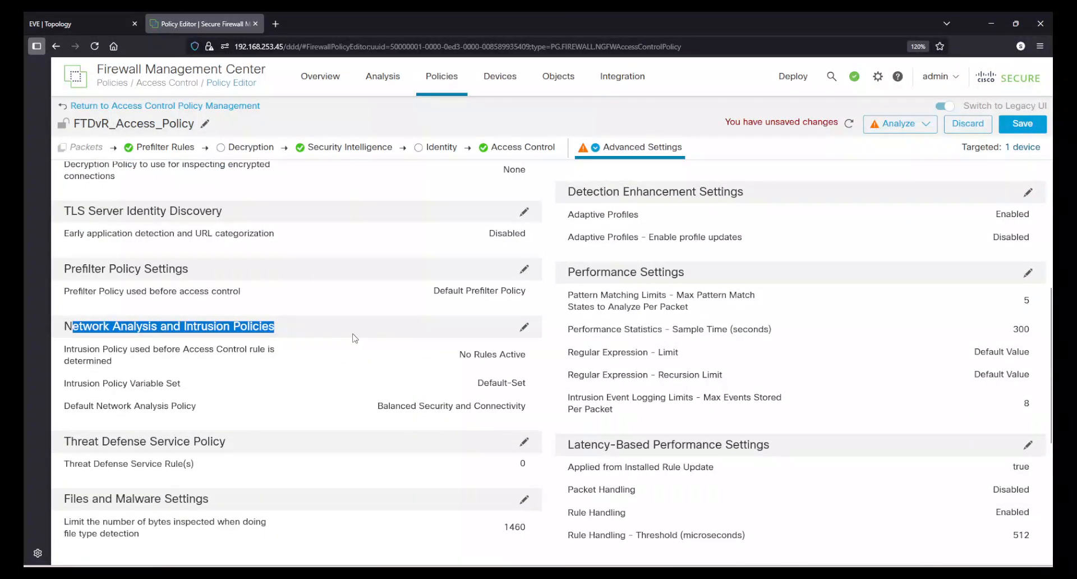
{"action": "left_click", "coordinate": [309, 367]}
{"action": "left_click", "coordinate": [523, 328]}
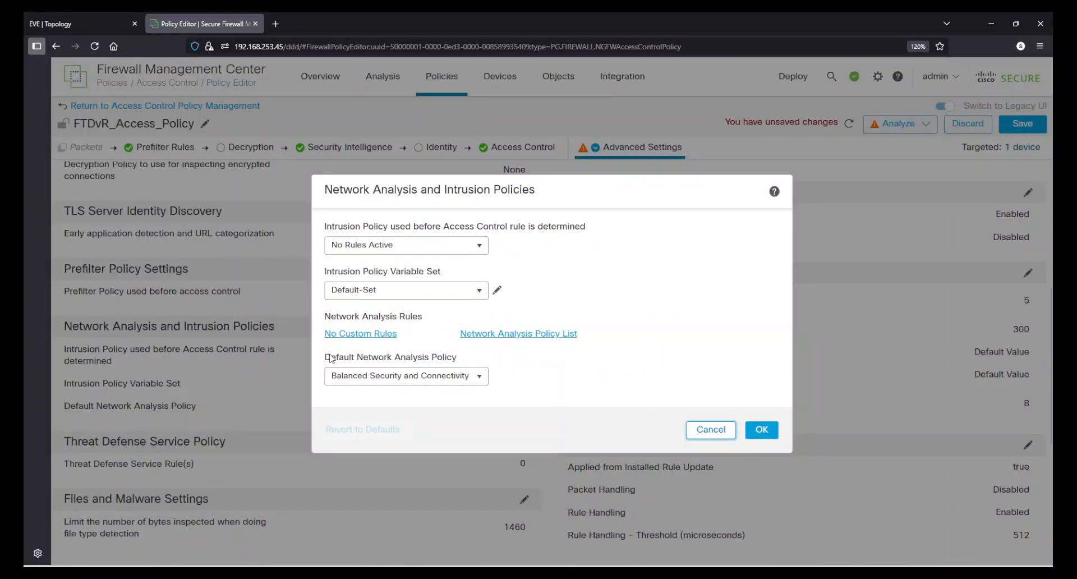
{"action": "left_click_drag", "start_coordinate": [330, 357], "coordinate": [451, 361]}
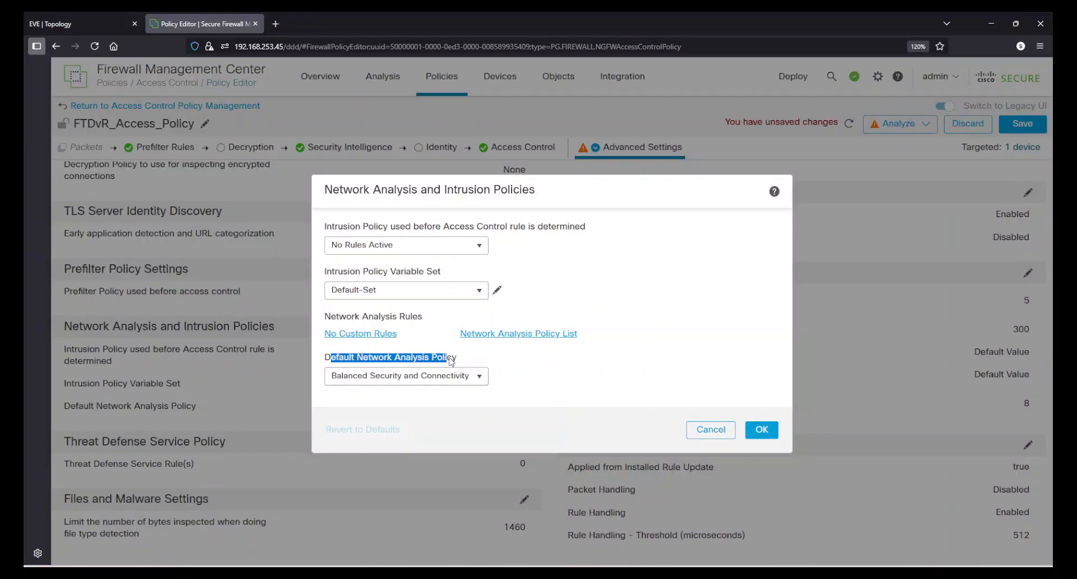
{"action": "left_click", "coordinate": [479, 376]}
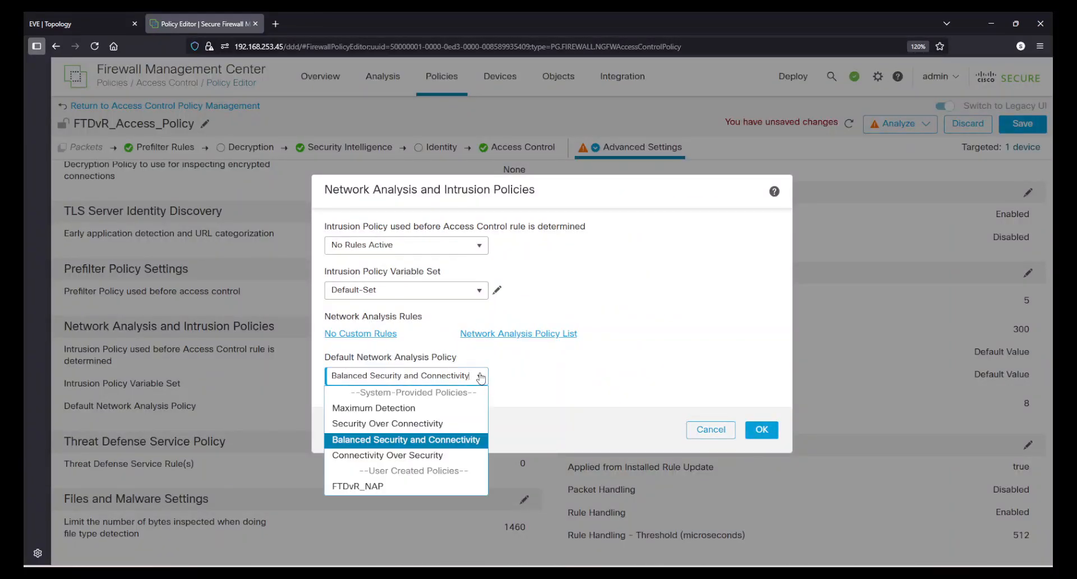
{"action": "left_click", "coordinate": [406, 488]}
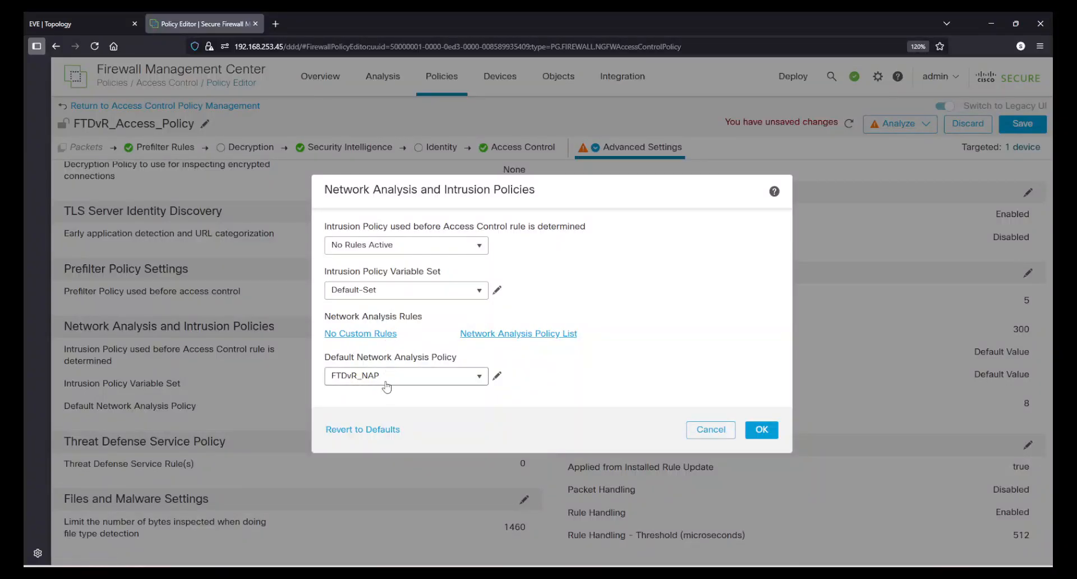
Start a custom network analysis rule with inside as the source zone and outside as the destination zone
{"action": "left_click", "coordinate": [392, 335]}
{"action": "left_click", "coordinate": [739, 254]}
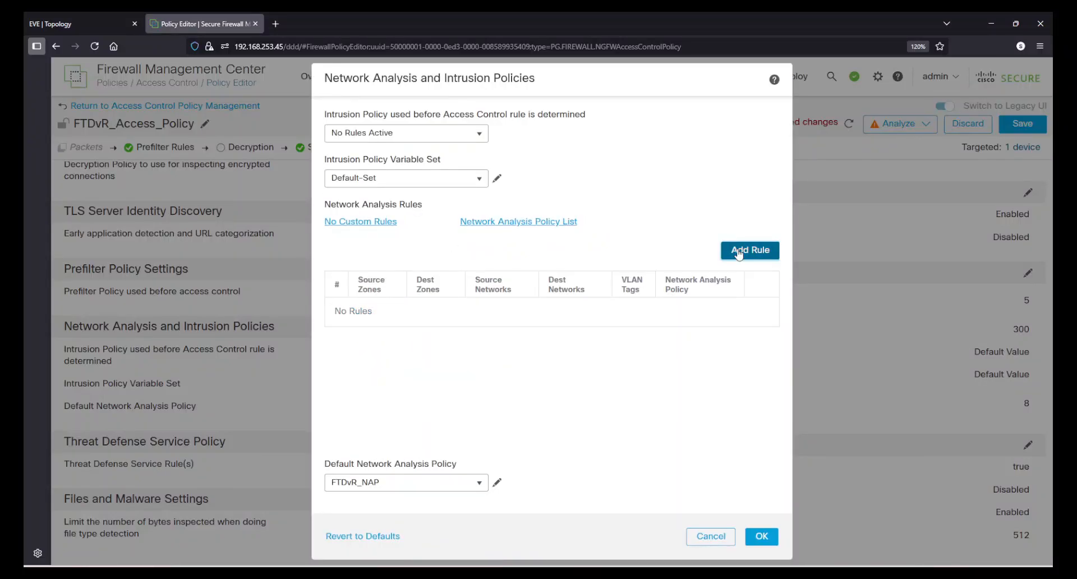
{"action": "left_click", "coordinate": [279, 257]}
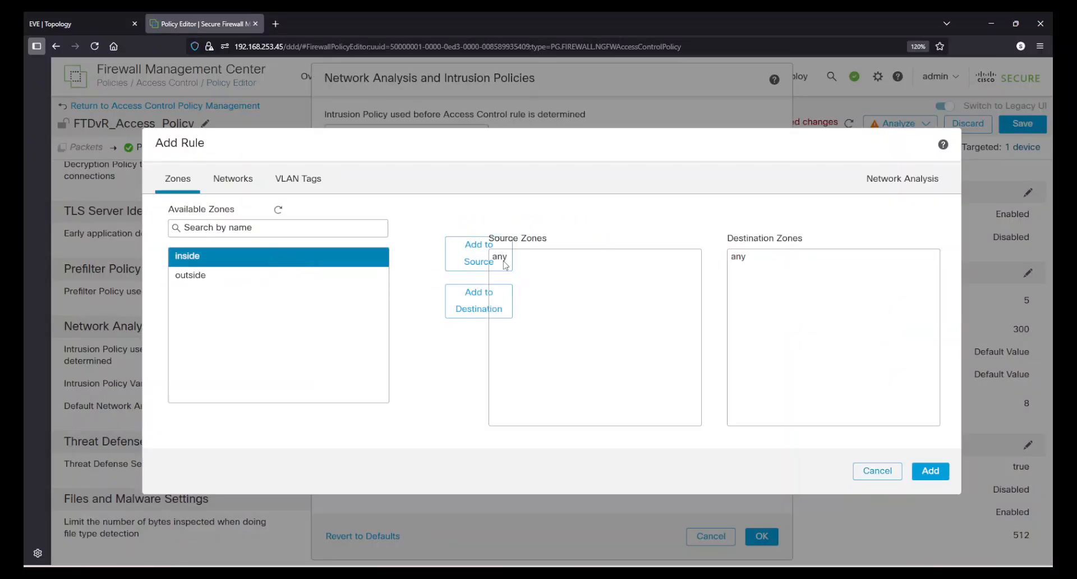
{"action": "left_click", "coordinate": [472, 260]}
{"action": "left_click", "coordinate": [301, 280]}
{"action": "left_click", "coordinate": [458, 300]}
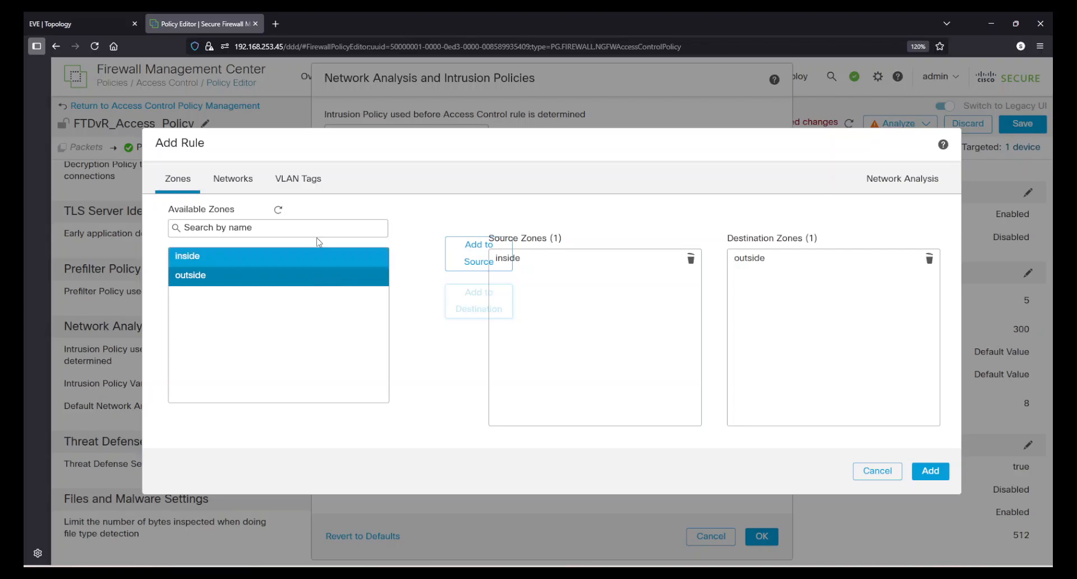
Set the rule's source network to n_10.0.0.0_24 and its network analysis policy to Maximum Detection, and add the rule
{"action": "left_click", "coordinate": [225, 189]}
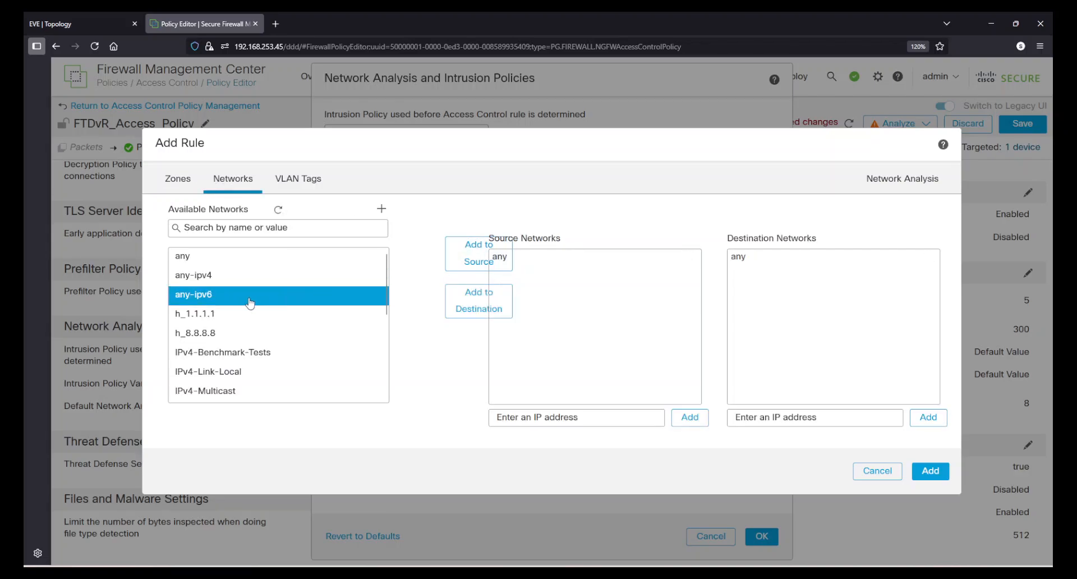
{"action": "scroll", "coordinate": [280, 336], "scroll_direction": "down", "scroll_amount": 3}
{"action": "left_click", "coordinate": [281, 395]}
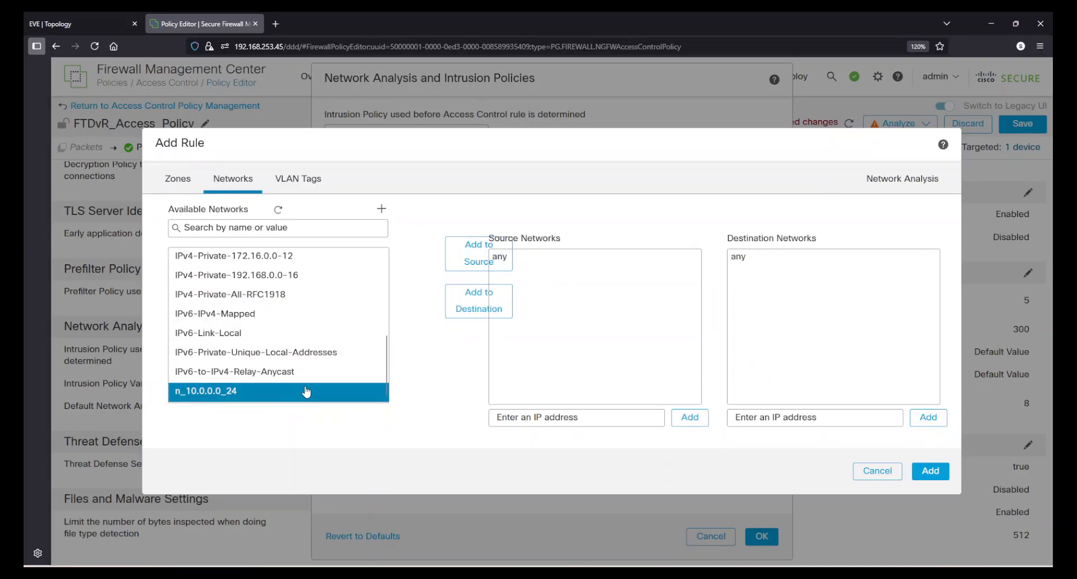
{"action": "left_click", "coordinate": [470, 255]}
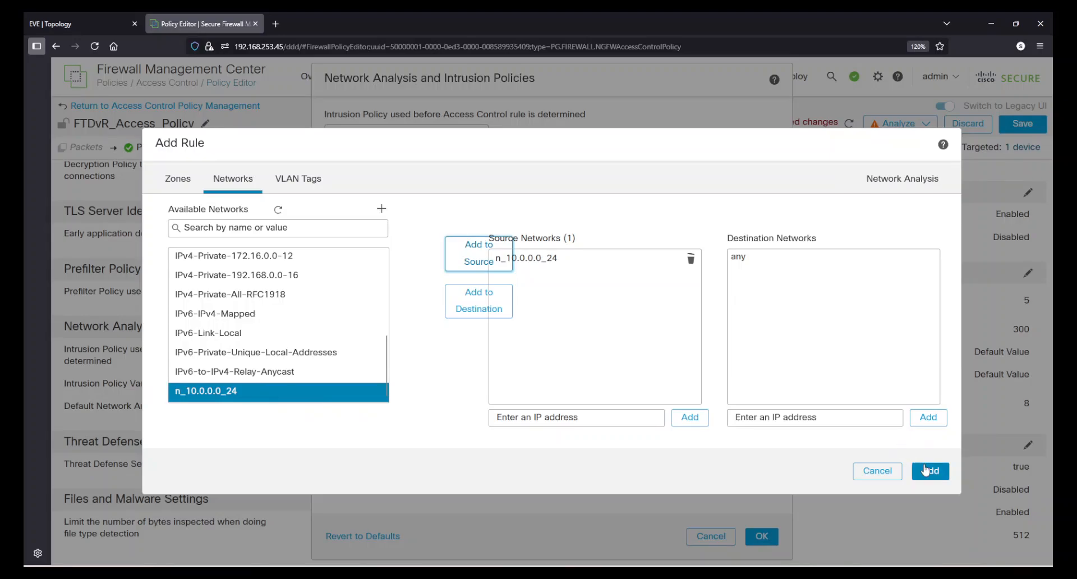
{"action": "left_click", "coordinate": [898, 185]}
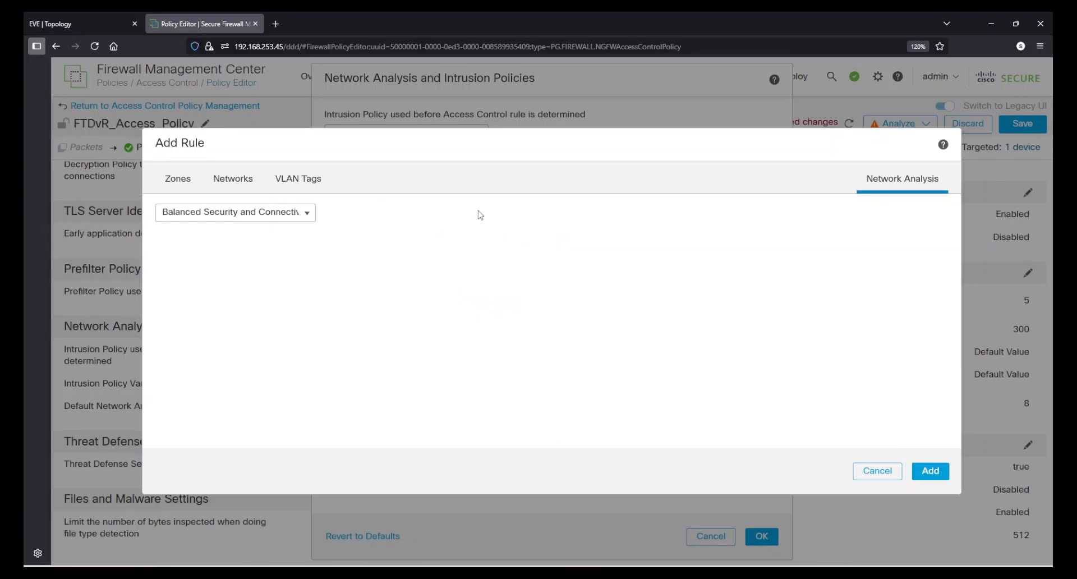
{"action": "left_click", "coordinate": [307, 214]}
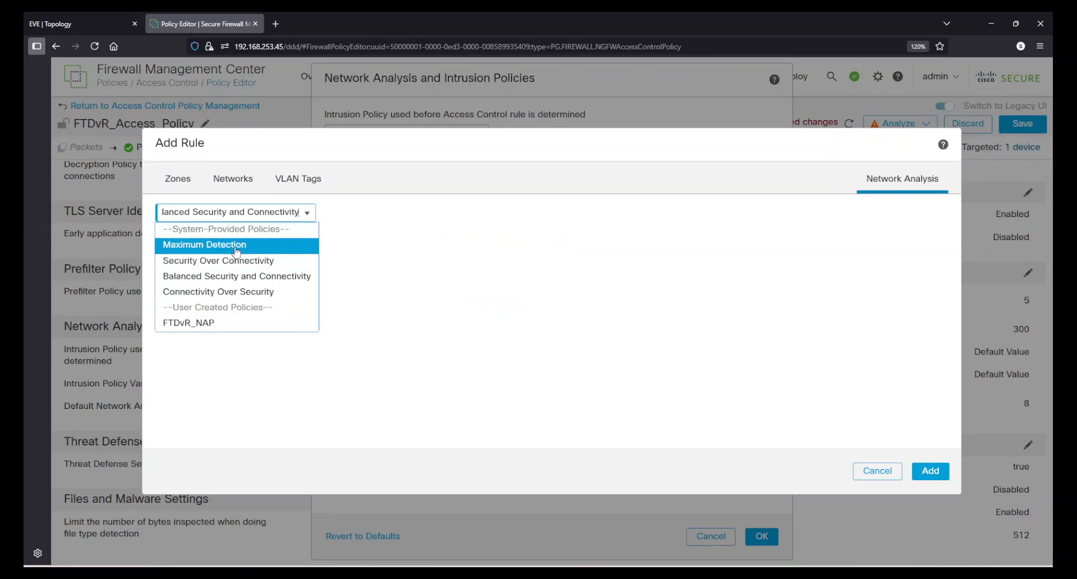
{"action": "left_click", "coordinate": [236, 247]}
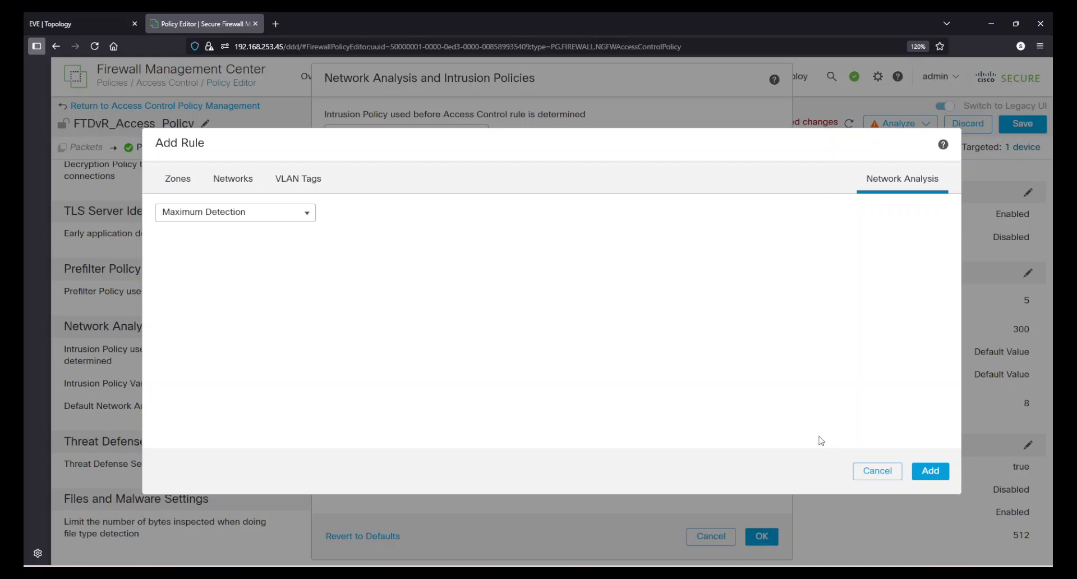
{"action": "left_click", "coordinate": [929, 478]}
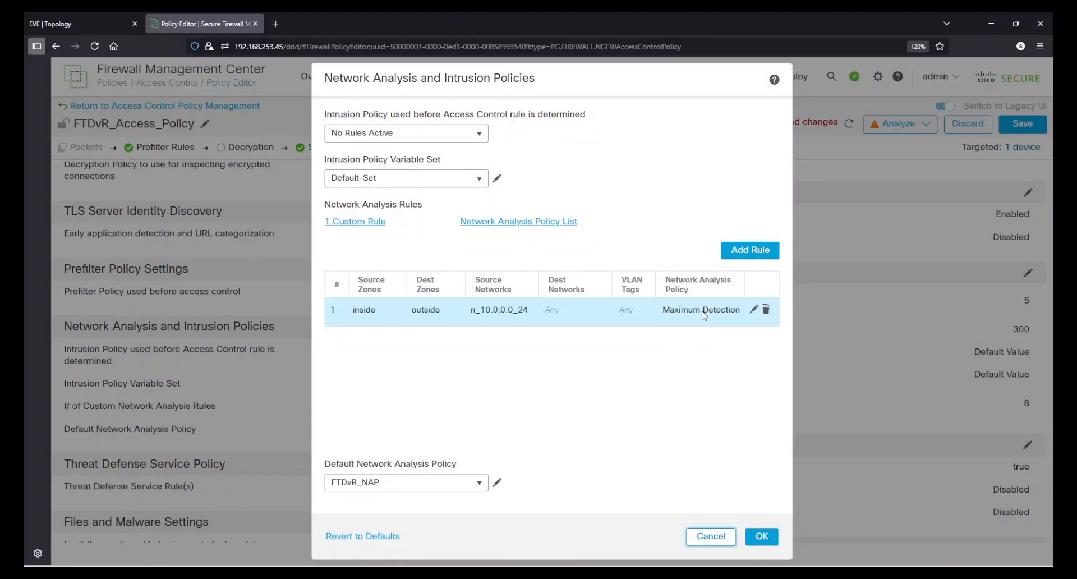
Delete the custom network analysis rule that uses Maximum Detection
{"action": "left_click", "coordinate": [766, 311]}
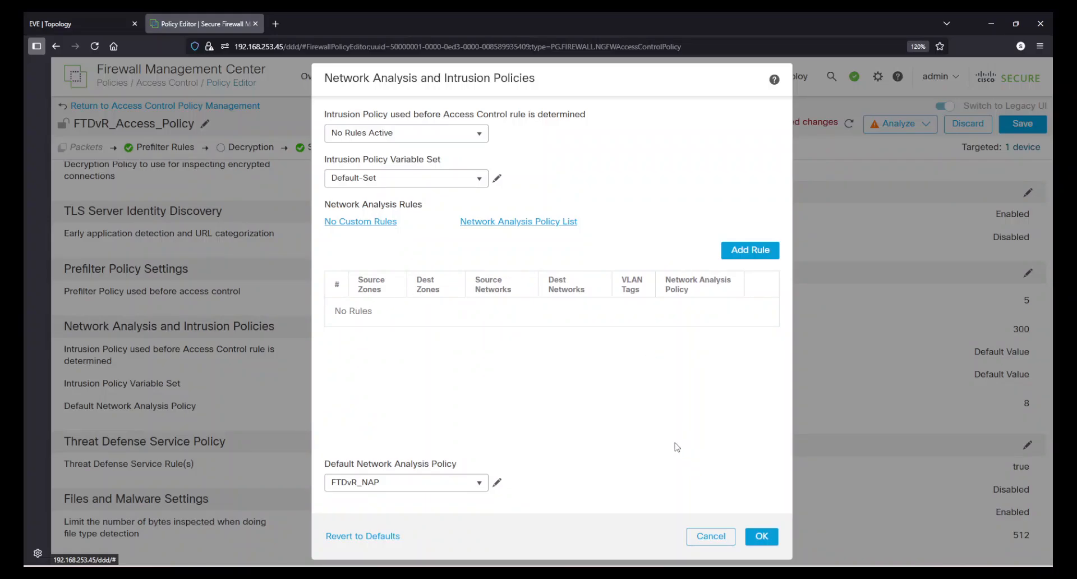
Confirm the network analysis and intrusion settings and save FTDvR_Access_Policy
{"action": "left_click", "coordinate": [762, 536]}
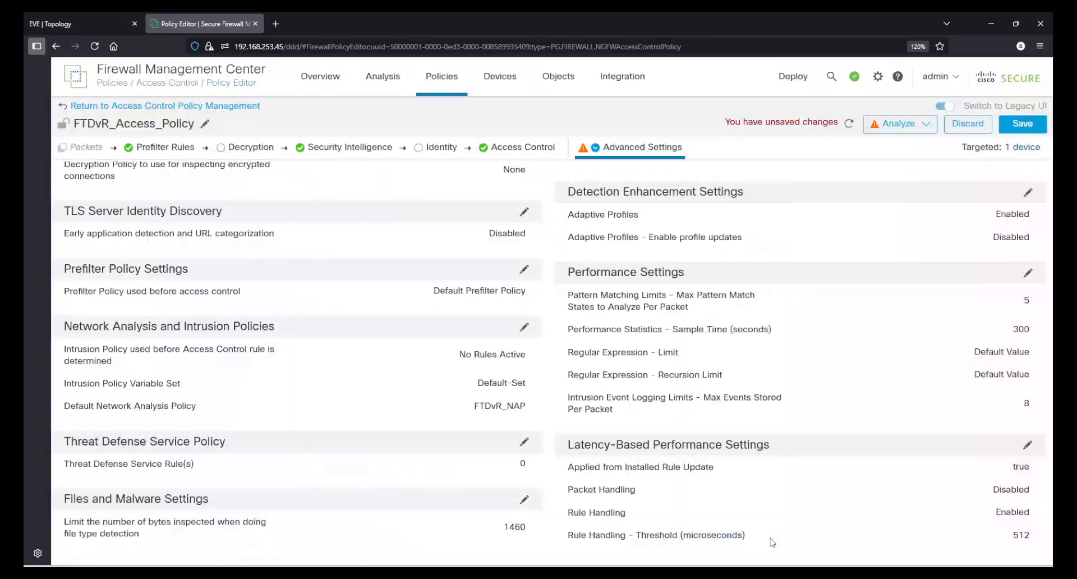
{"action": "left_click", "coordinate": [1023, 124]}
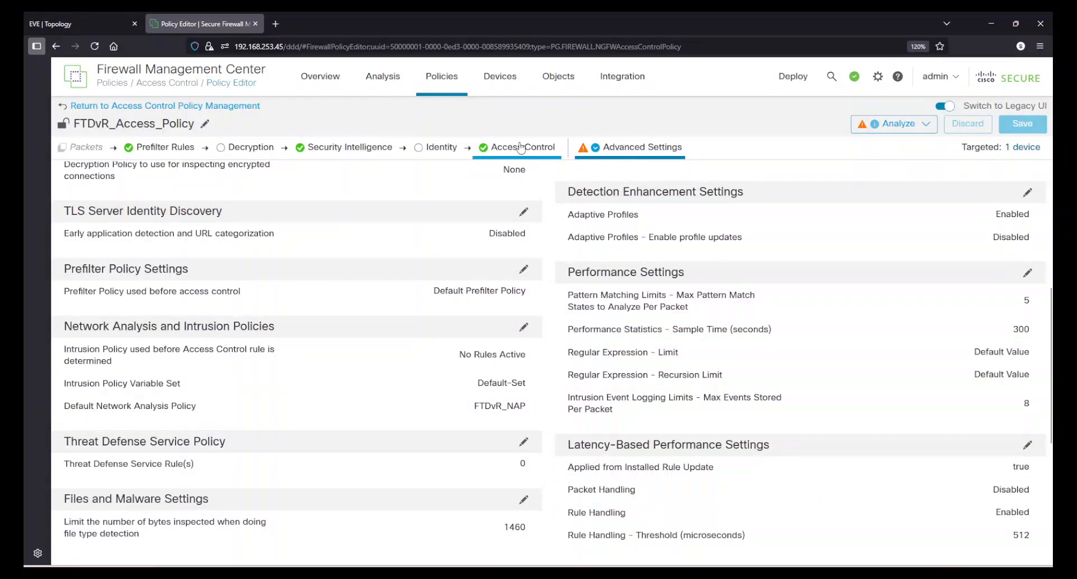
Deploy the pending policy changes to the FTDvR device
{"action": "left_click", "coordinate": [793, 77]}
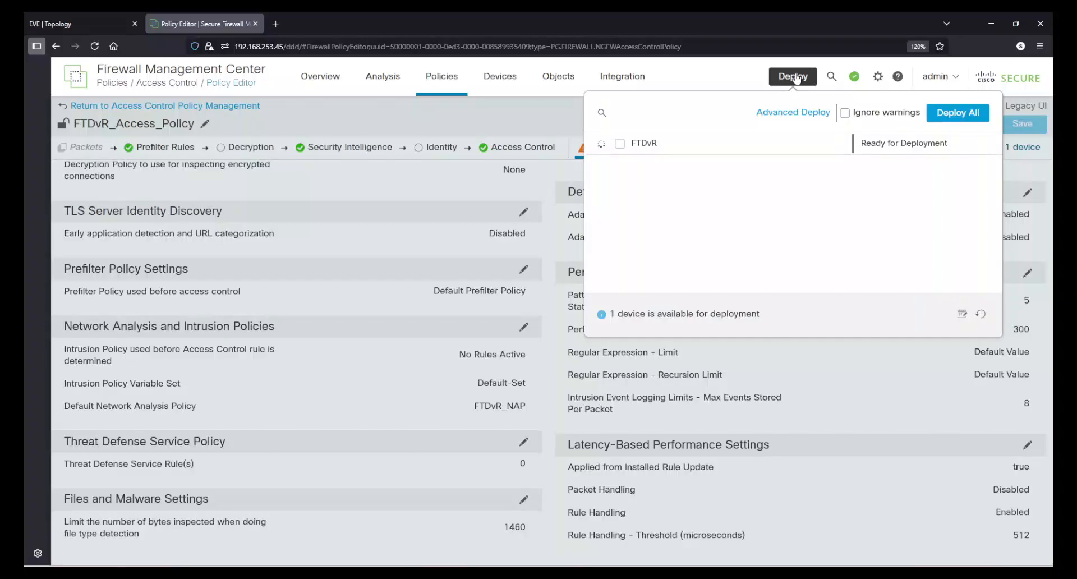
{"action": "left_click", "coordinate": [660, 141]}
{"action": "left_click", "coordinate": [953, 114]}
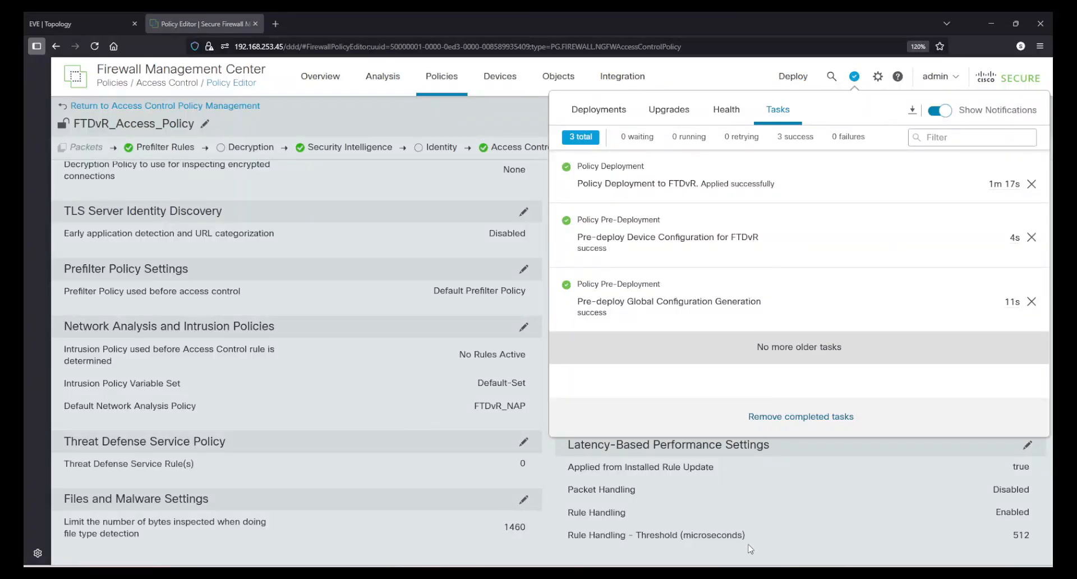
{"action": "left_click", "coordinate": [93, 20]}
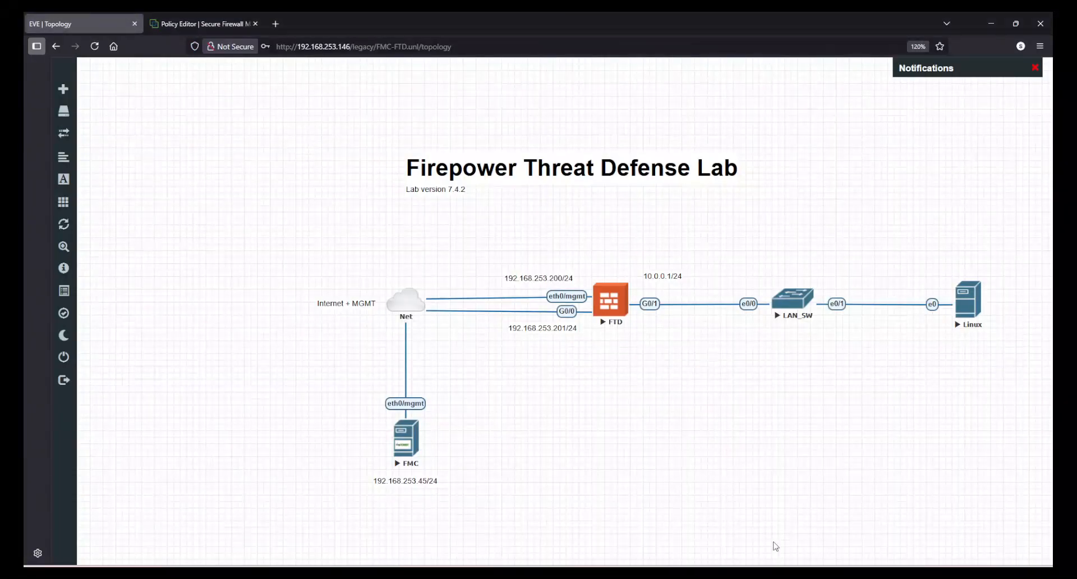
{"action": "key", "text": "alt+Tab"}
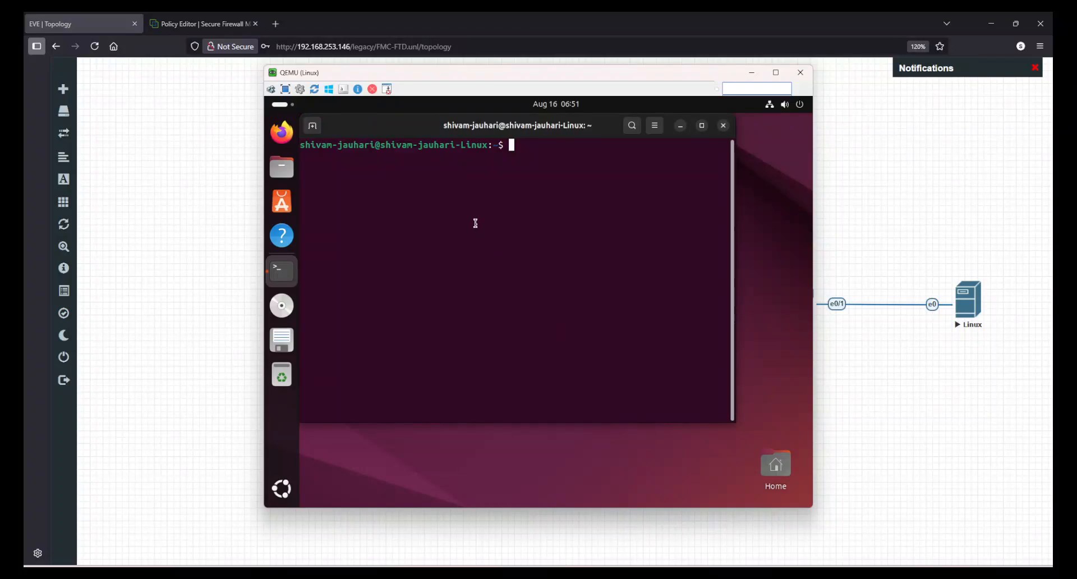
{"action": "type", "text": "curl http://portquiz.net"}
{"action": "key", "text": "Return"}
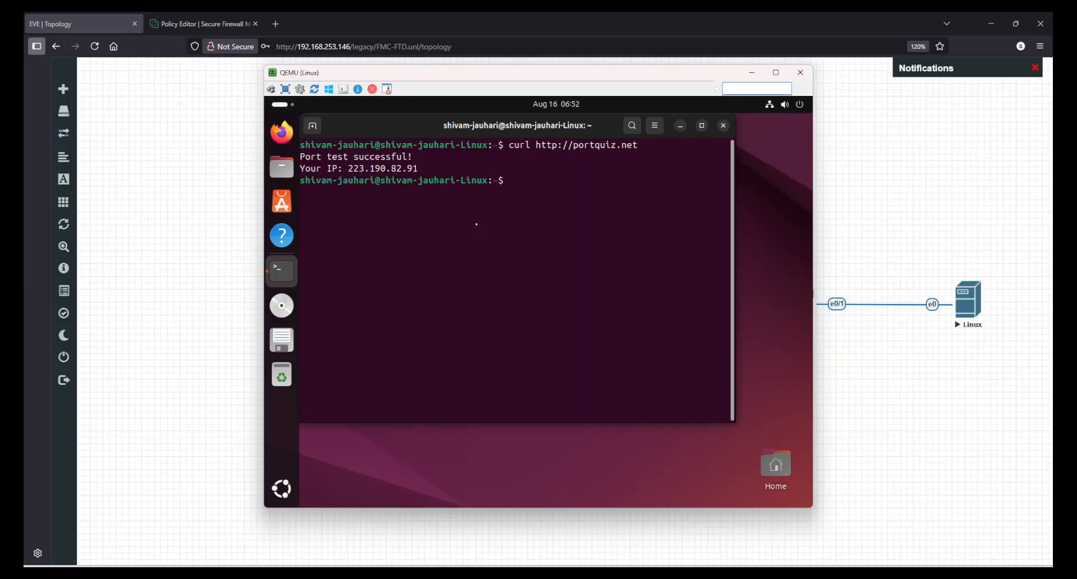
{"action": "left_click_drag", "start_coordinate": [359, 169], "coordinate": [413, 166]}
{"action": "left_click", "coordinate": [415, 164]}
{"action": "key", "text": "Up"}
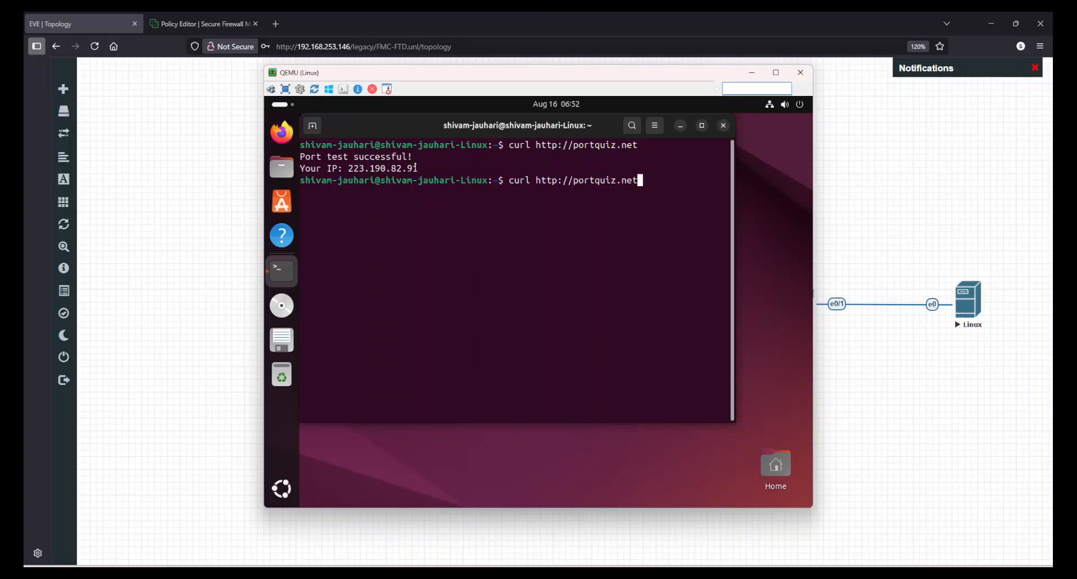
{"action": "key", "text": "Left"}
{"action": "key", "text": "Left"}
{"action": "key", "text": "Left"}
{"action": "key", "text": "Left"}
{"action": "key", "text": "Left"}
{"action": "key", "text": "Left"}
{"action": "key", "text": "Left"}
{"action": "key", "text": "Left"}
{"action": "key", "text": "Left"}
{"action": "key", "text": "Left"}
{"action": "key", "text": "Left"}
{"action": "key", "text": "Left"}
{"action": "key", "text": "Left"}
{"action": "key", "text": "Left"}
{"action": "key", "text": "Left"}
{"action": "key", "text": "Left"}
{"action": "key", "text": "Left"}
{"action": "key", "text": "Left"}
{"action": "key", "text": "Left"}
{"action": "key", "text": "Left"}
{"action": "key", "text": "Right"}
{"action": "type", "text": "-vvv"}
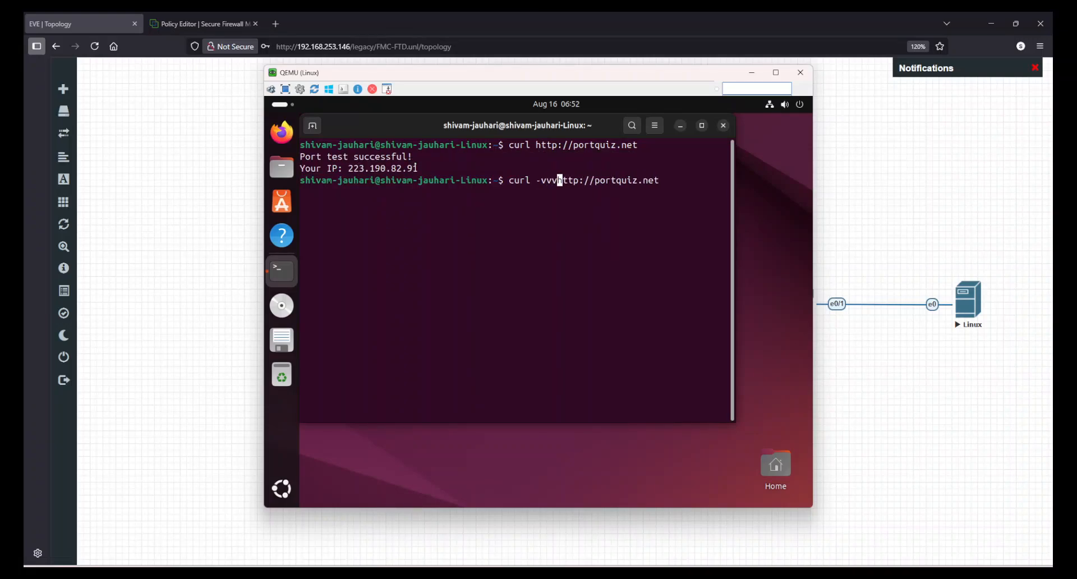
{"action": "key", "text": "Return"}
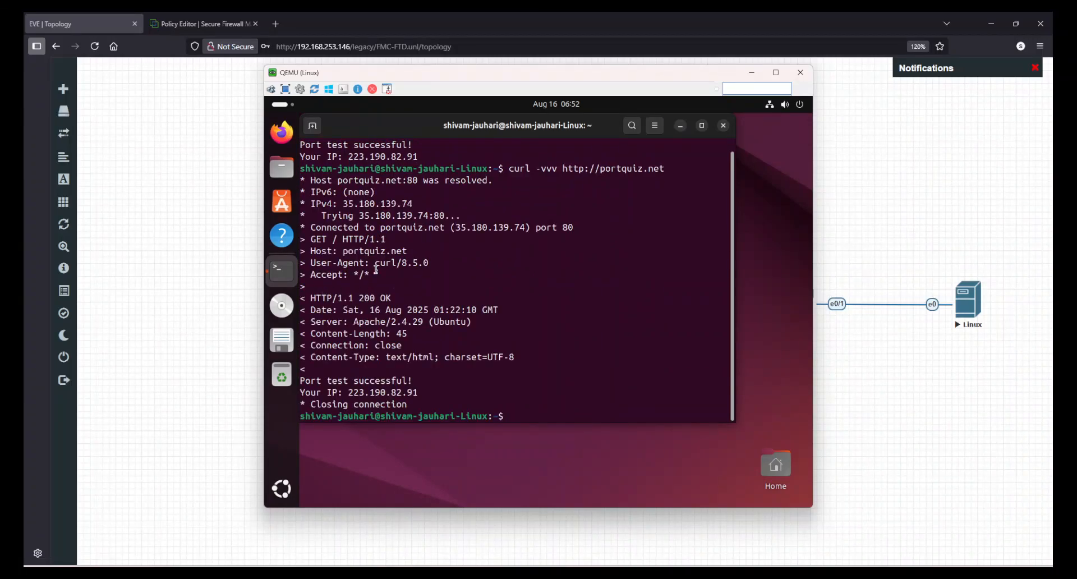
{"action": "left_click_drag", "start_coordinate": [376, 270], "coordinate": [308, 238]}
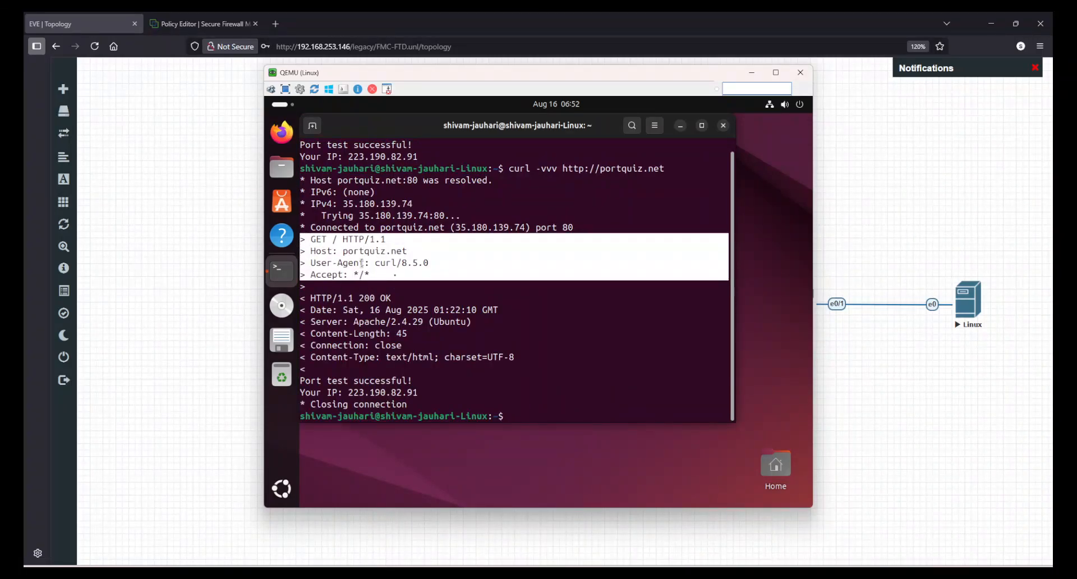
{"action": "left_click", "coordinate": [404, 280]}
{"action": "left_click_drag", "start_coordinate": [349, 297], "coordinate": [441, 401]}
{"action": "left_click", "coordinate": [441, 401]}
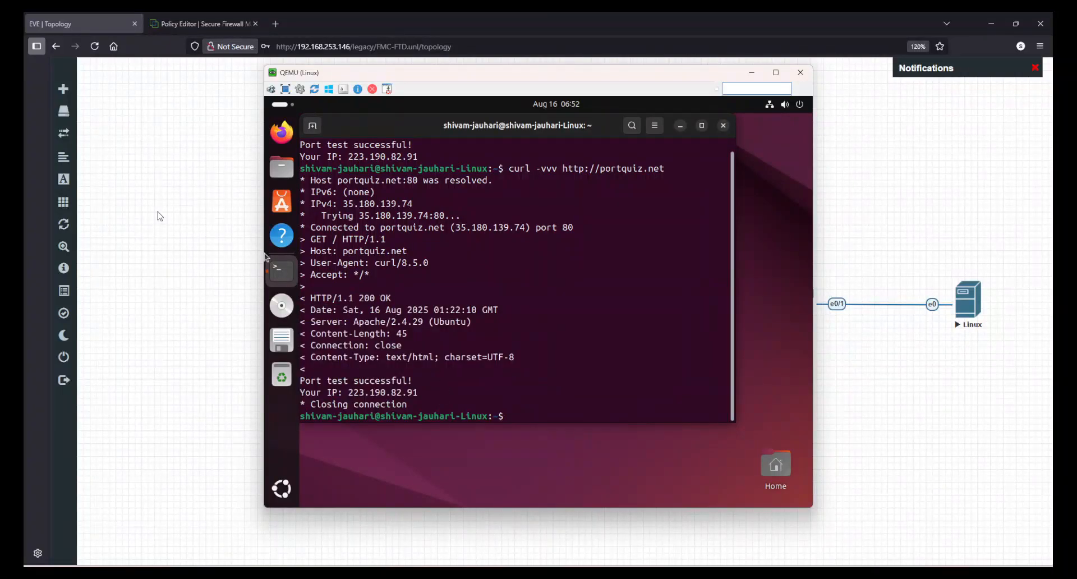
Return to Firewall Management Center and open the Snort 3 version of the FTDvR_NAP network analysis policy, accepting the warning
{"action": "left_click", "coordinate": [160, 216]}
{"action": "left_click", "coordinate": [217, 21]}
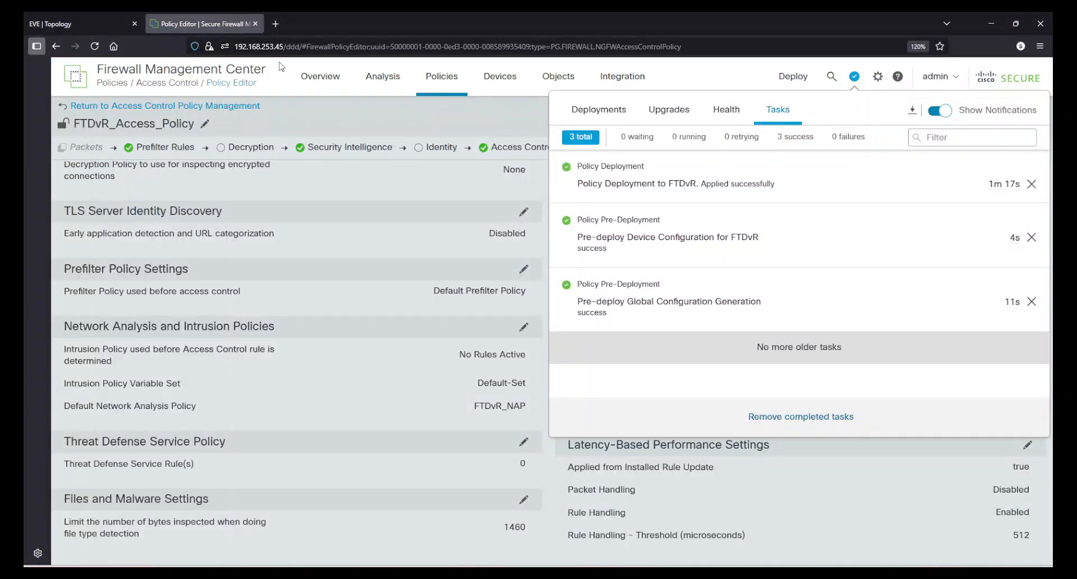
{"action": "left_click", "coordinate": [416, 132]}
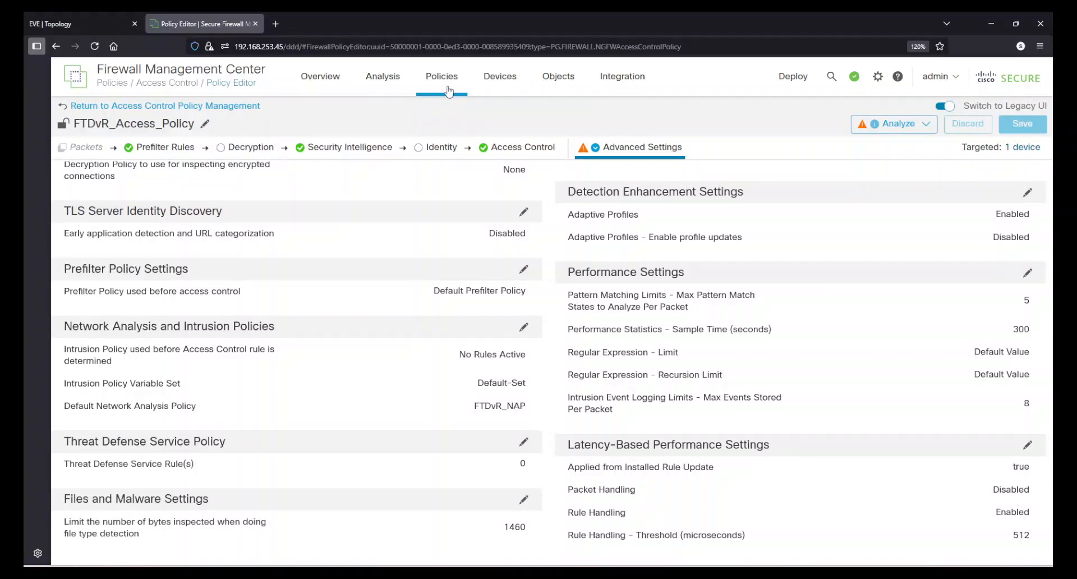
{"action": "mouse_move", "coordinate": [444, 82]}
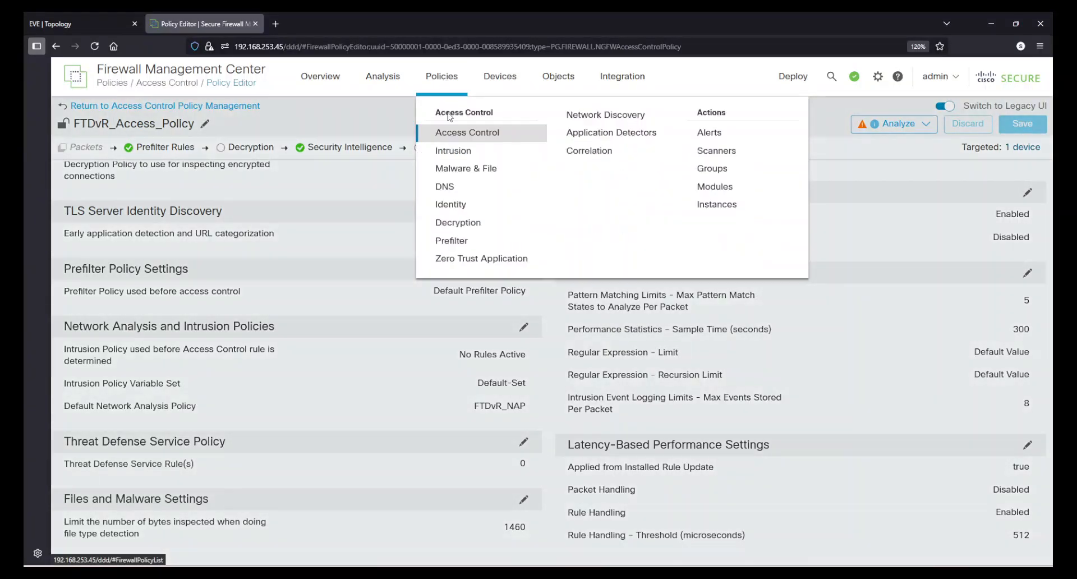
{"action": "left_click", "coordinate": [461, 150]}
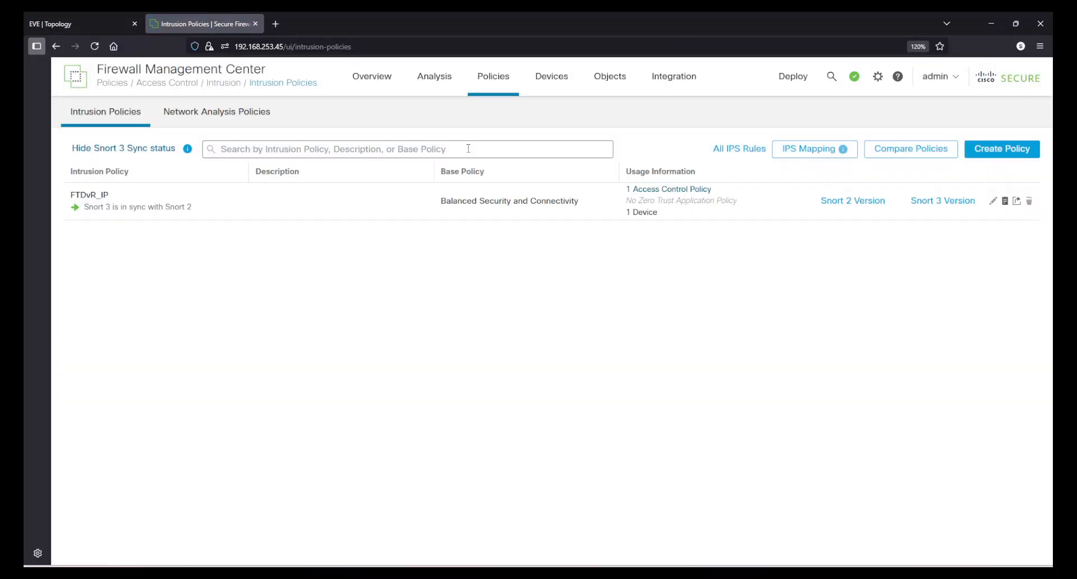
{"action": "left_click", "coordinate": [241, 117]}
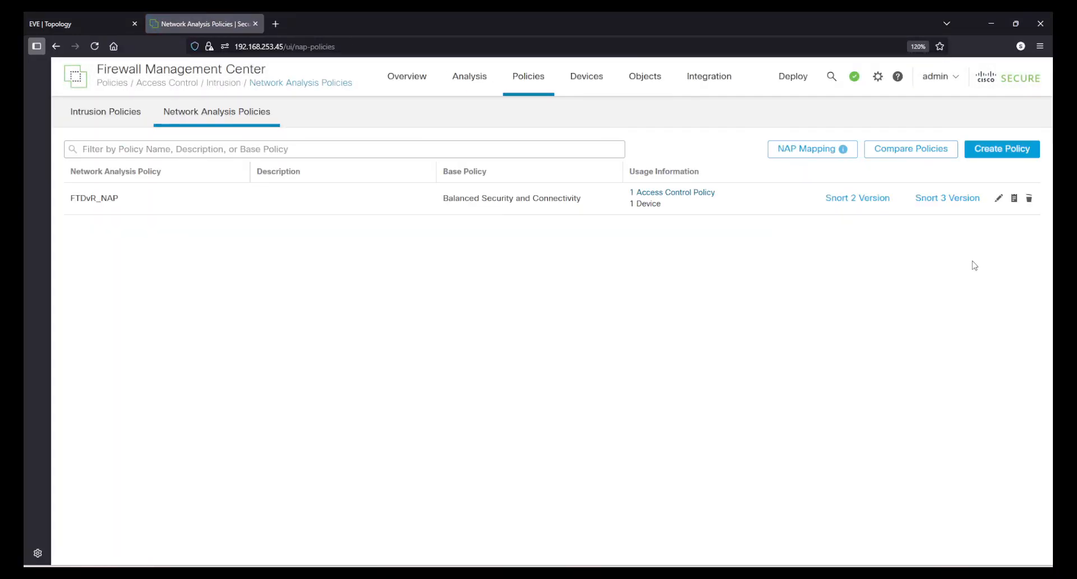
{"action": "left_click", "coordinate": [935, 211]}
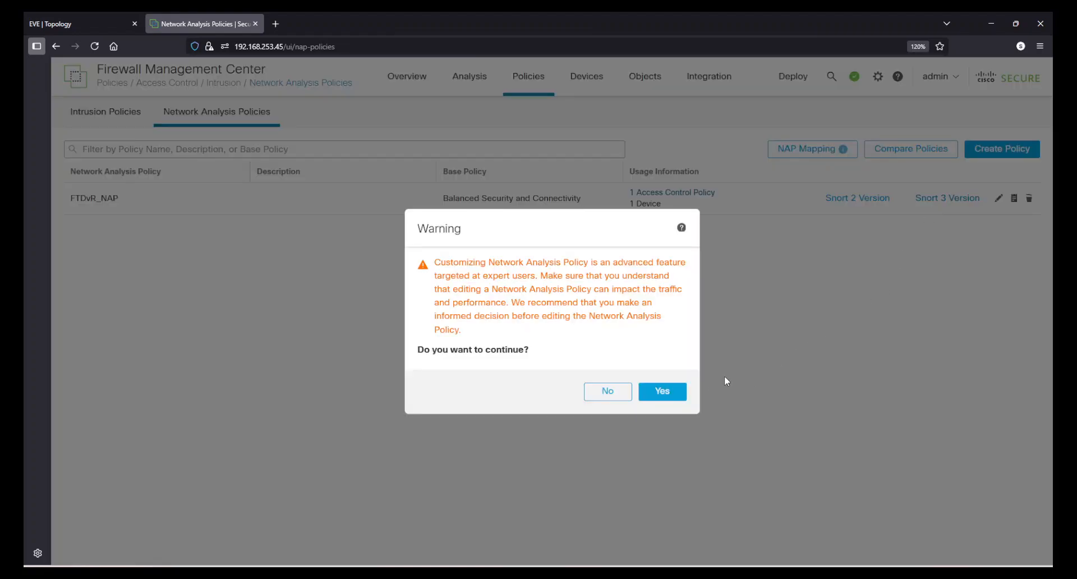
{"action": "left_click", "coordinate": [676, 393]}
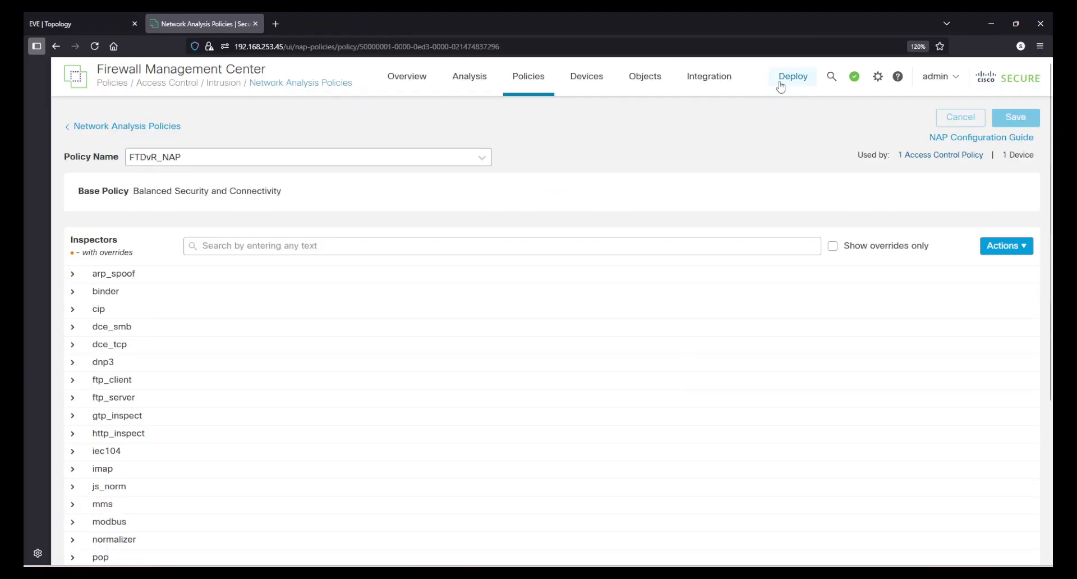
Override the http_inspect inspector's configuration with maximum_headers set to 1
{"action": "scroll", "coordinate": [144, 420], "scroll_direction": "down", "scroll_amount": 2}
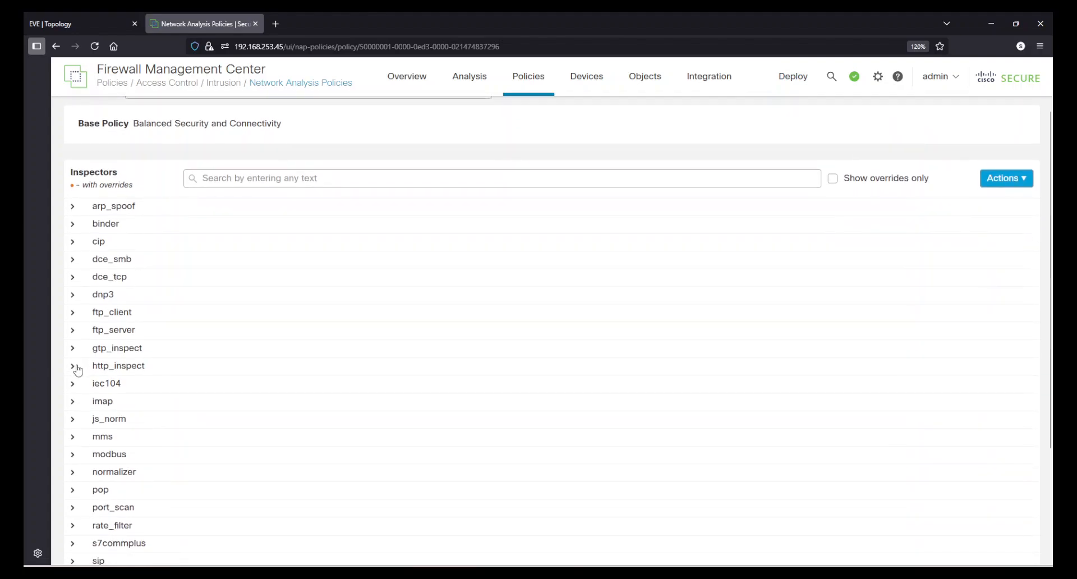
{"action": "left_click", "coordinate": [73, 366]}
{"action": "scroll", "coordinate": [574, 443], "scroll_direction": "down", "scroll_amount": 2}
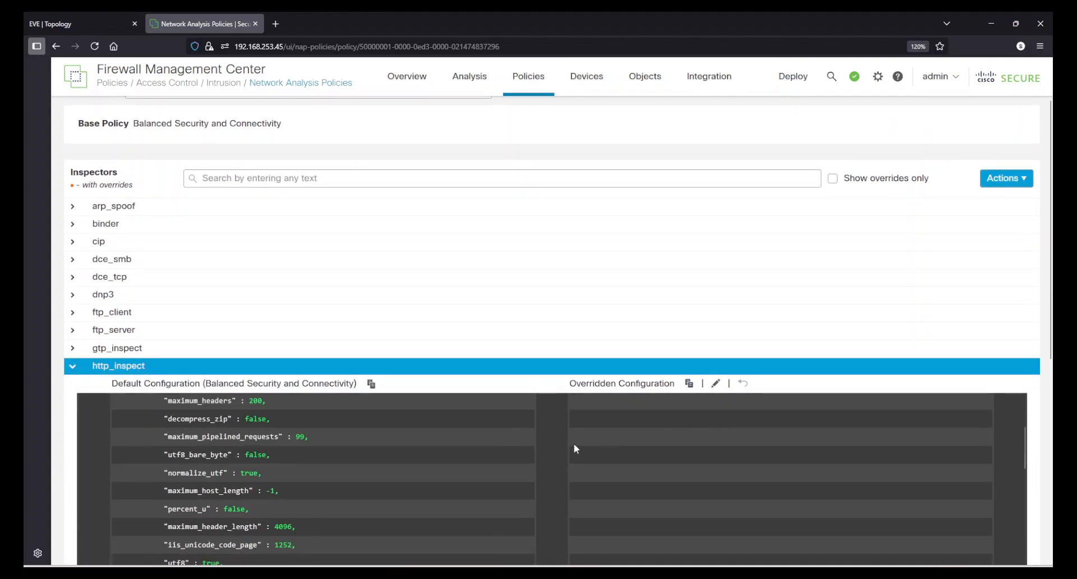
{"action": "scroll", "coordinate": [227, 470], "scroll_direction": "up", "scroll_amount": 1}
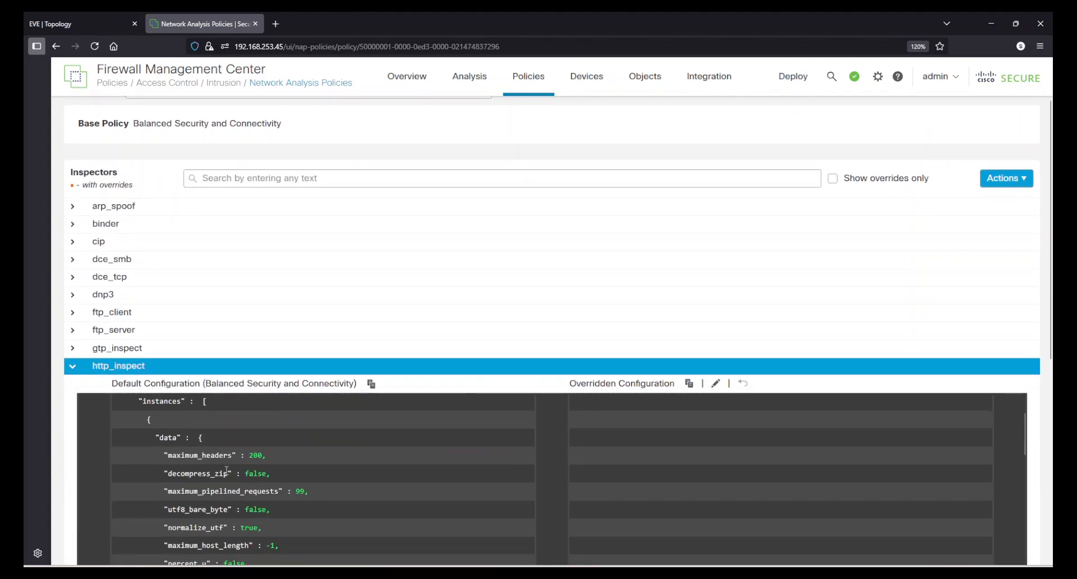
{"action": "left_click", "coordinate": [717, 383]}
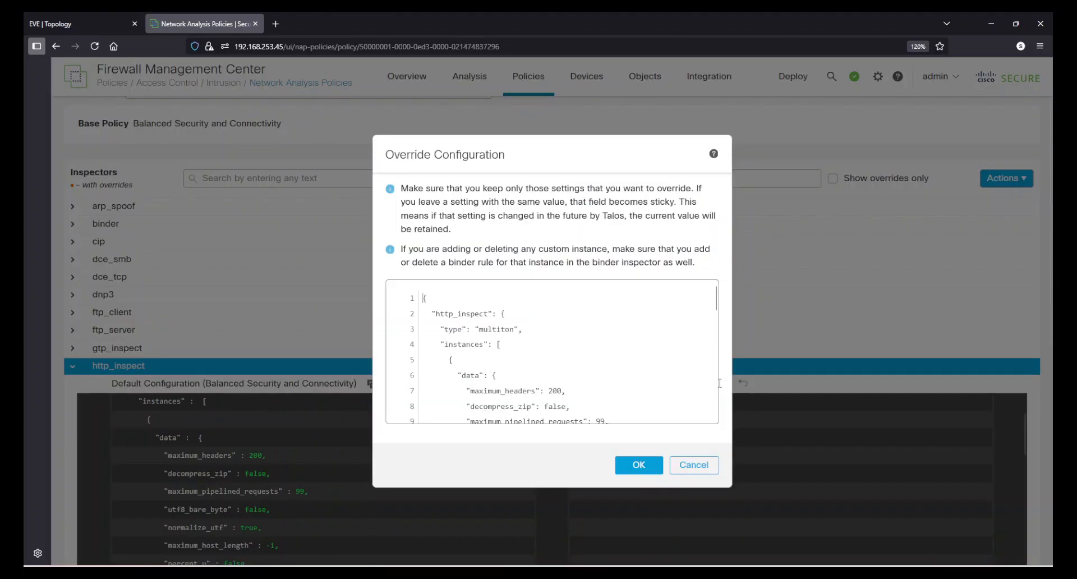
{"action": "double_click", "coordinate": [555, 391]}
{"action": "type", "text": "1"}
{"action": "left_click", "coordinate": [638, 465]}
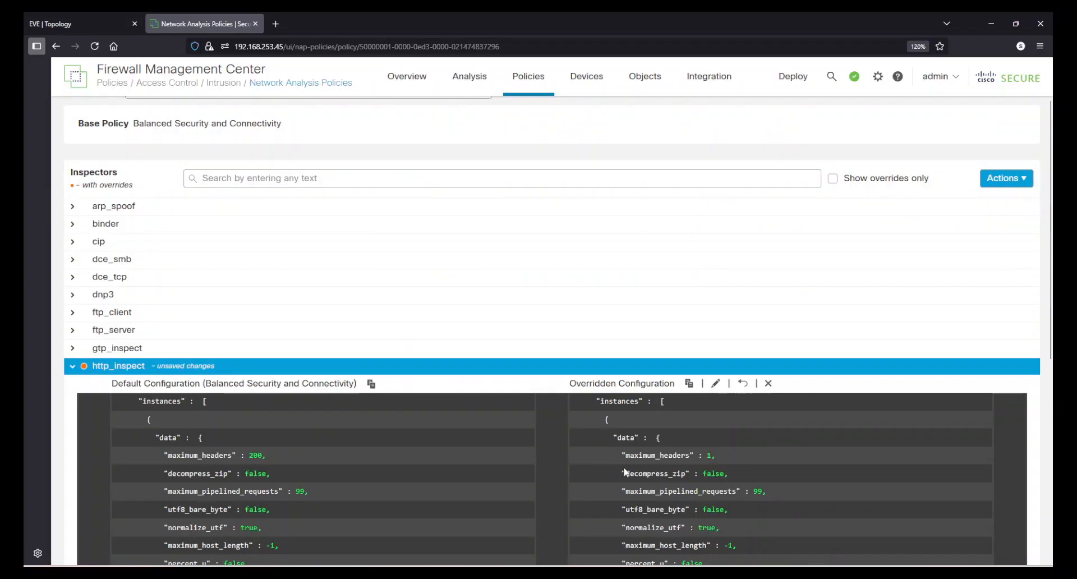
Check the http_inspect override, save FTDvR_NAP, and return to the list of network analysis policies
{"action": "scroll", "coordinate": [787, 477], "scroll_direction": "down", "scroll_amount": 2}
{"action": "scroll", "coordinate": [774, 462], "scroll_direction": "up", "scroll_amount": 2}
{"action": "scroll", "coordinate": [880, 379], "scroll_direction": "up", "scroll_amount": 2}
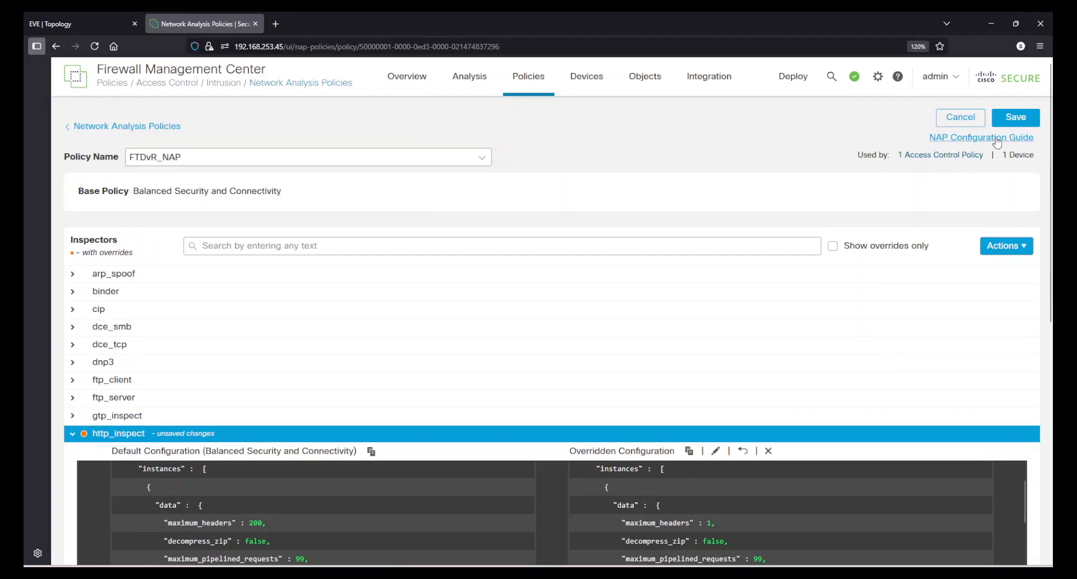
{"action": "left_click", "coordinate": [1014, 117]}
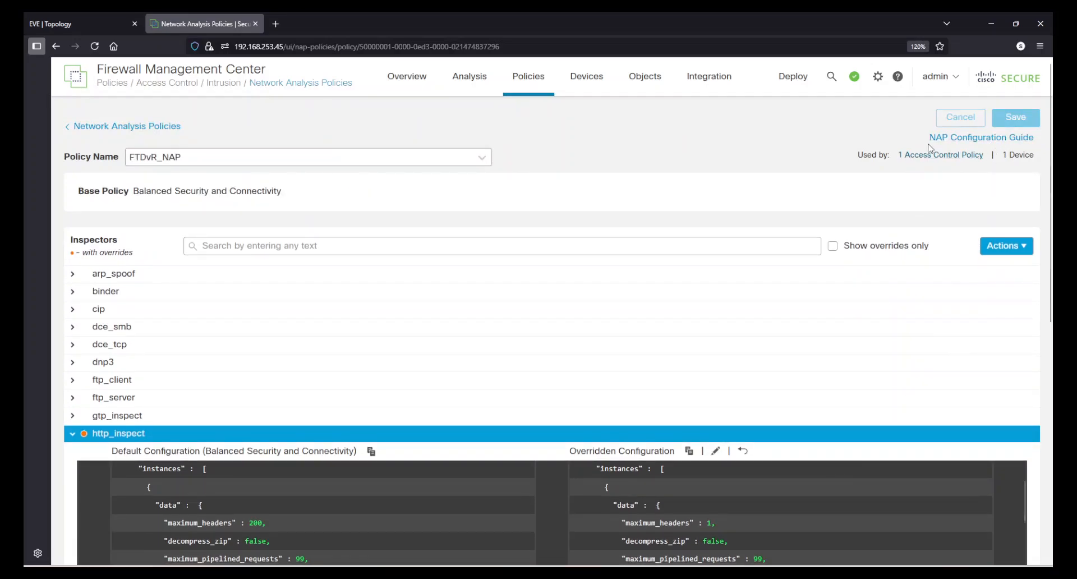
{"action": "left_click", "coordinate": [1026, 246]}
{"action": "left_click", "coordinate": [86, 128]}
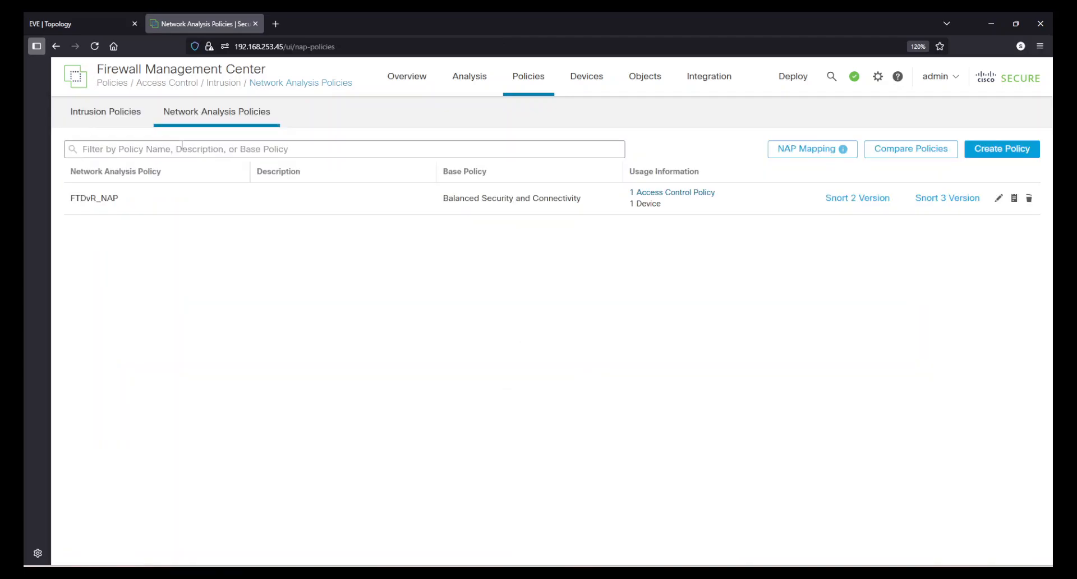
Open the Snort 3 version of the FTDvR_IP intrusion policy and display its effective policy
{"action": "left_click", "coordinate": [99, 117]}
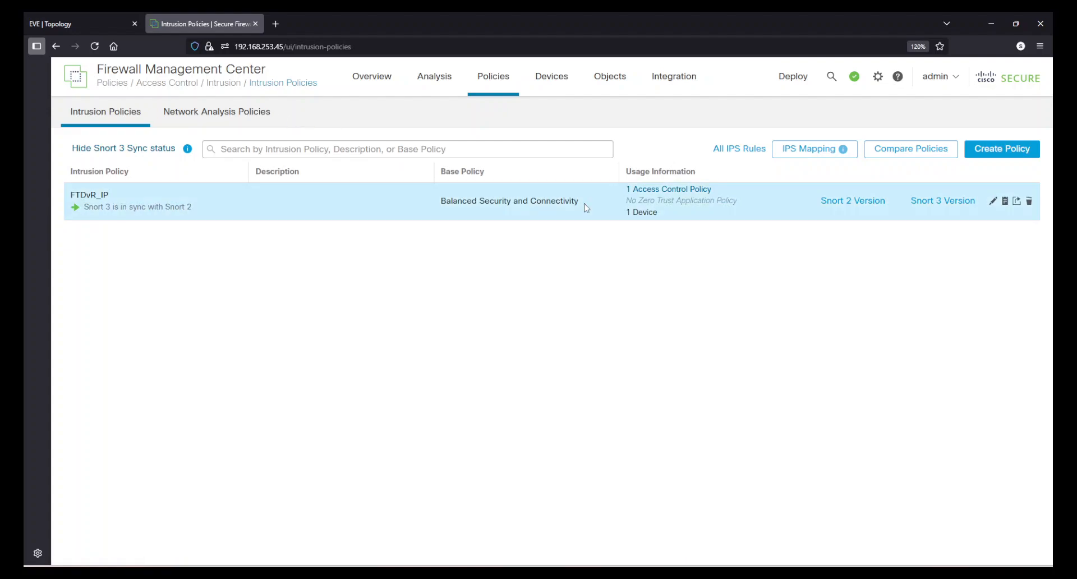
{"action": "left_click", "coordinate": [931, 211]}
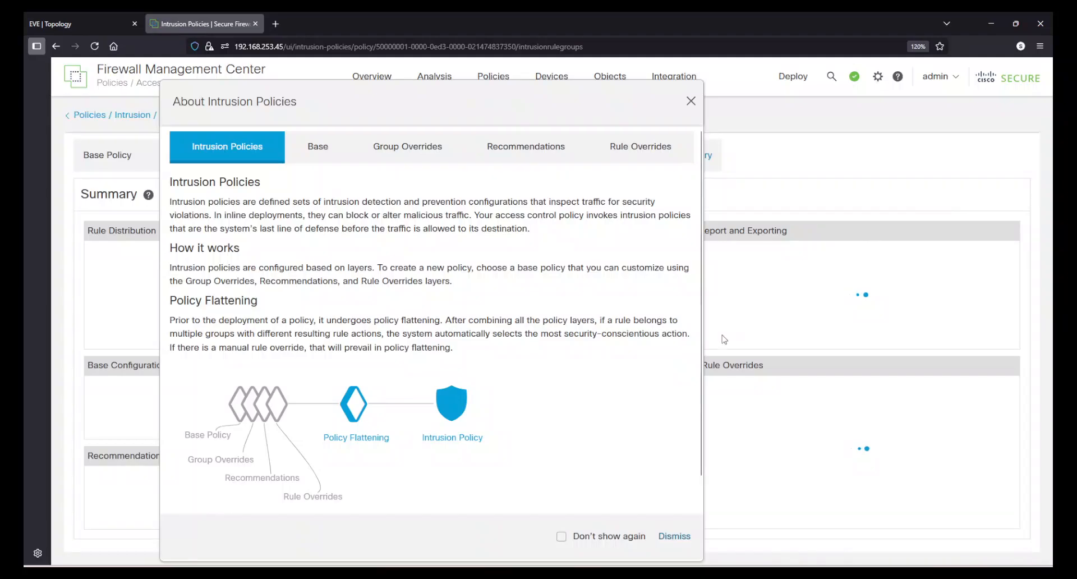
{"action": "left_click", "coordinate": [691, 101]}
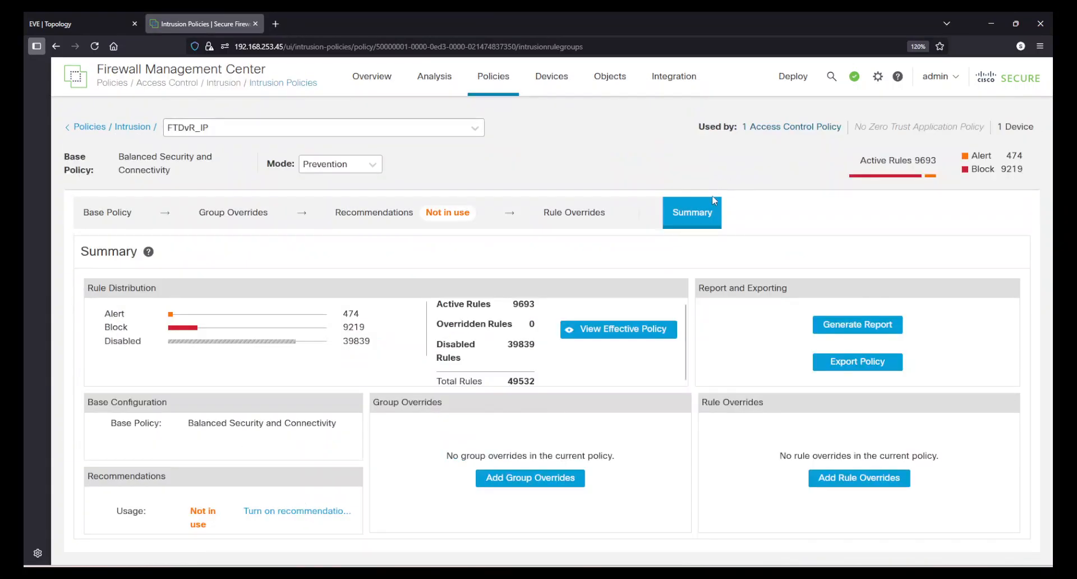
{"action": "left_click", "coordinate": [610, 339]}
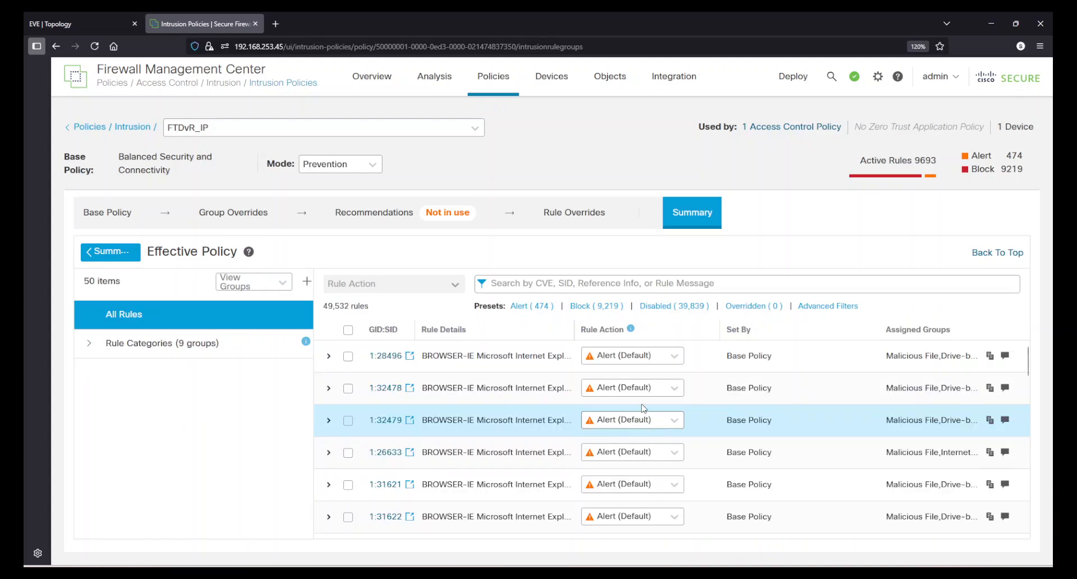
Filter the effective policy's rules by GID = 119
{"action": "left_click", "coordinate": [511, 285]}
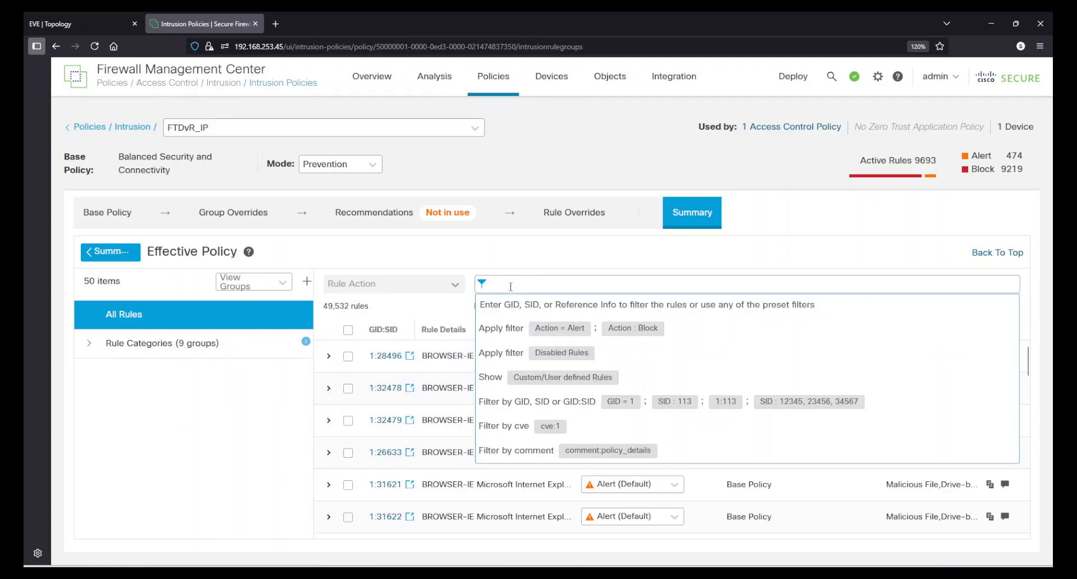
{"action": "type", "text": "GID = 119"}
{"action": "key", "text": "Return"}
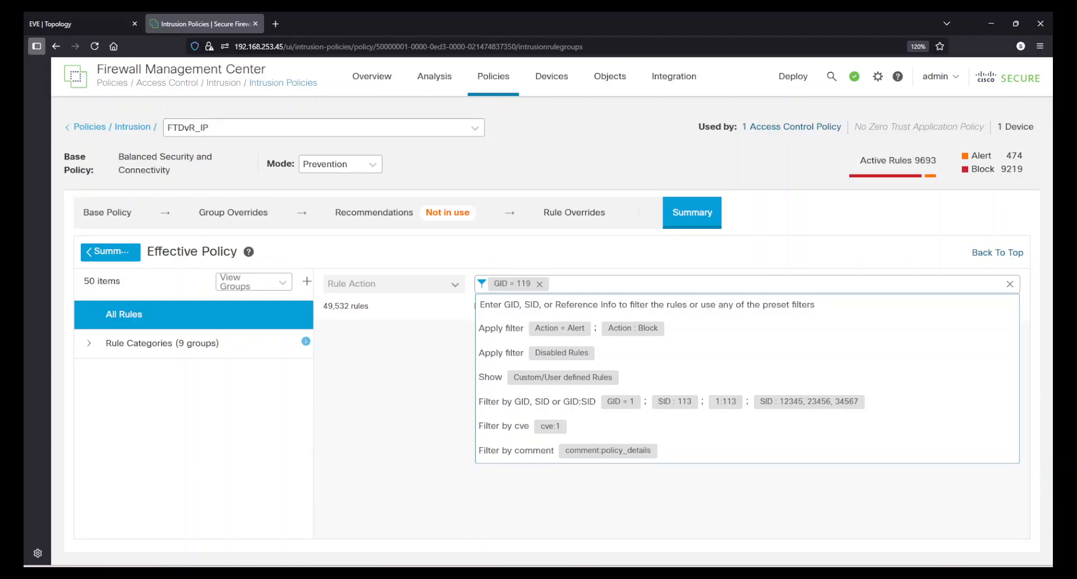
{"action": "left_click", "coordinate": [563, 161]}
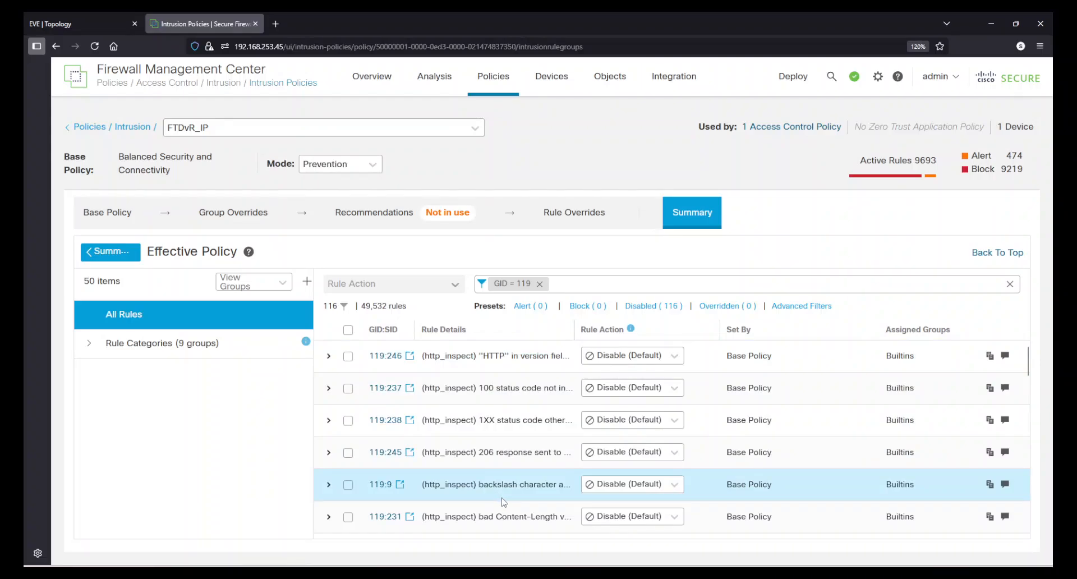
Look through the GID 119 rules for one that covers the http_inspect header limit
{"action": "scroll", "coordinate": [503, 501], "scroll_direction": "down", "scroll_amount": 3}
{"action": "scroll", "coordinate": [513, 426], "scroll_direction": "up", "scroll_amount": 3}
{"action": "scroll", "coordinate": [504, 479], "scroll_direction": "down", "scroll_amount": 6}
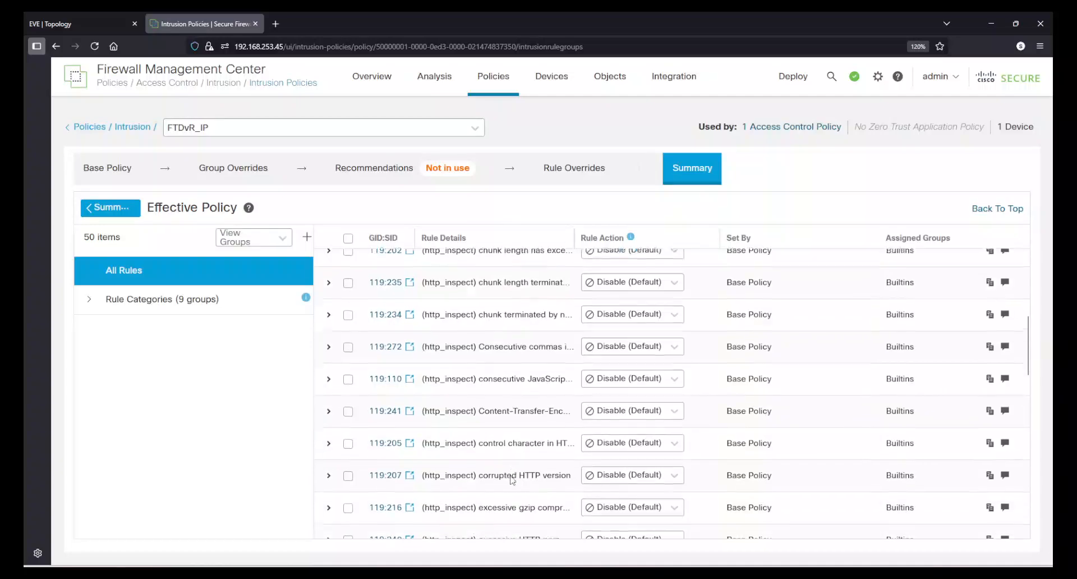
{"action": "scroll", "coordinate": [512, 480], "scroll_direction": "down", "scroll_amount": 4}
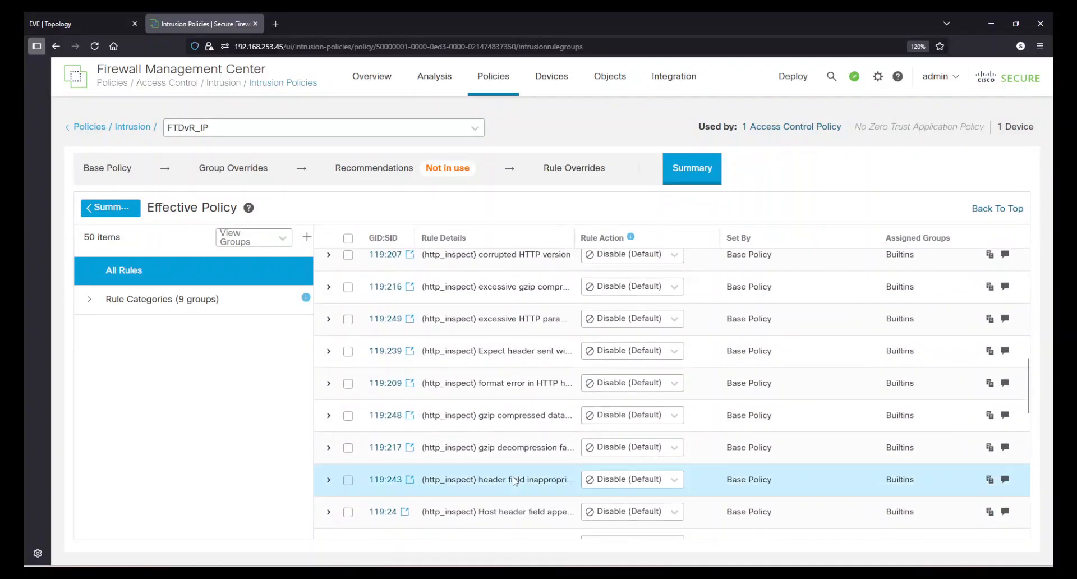
{"action": "scroll", "coordinate": [514, 481], "scroll_direction": "down", "scroll_amount": 2}
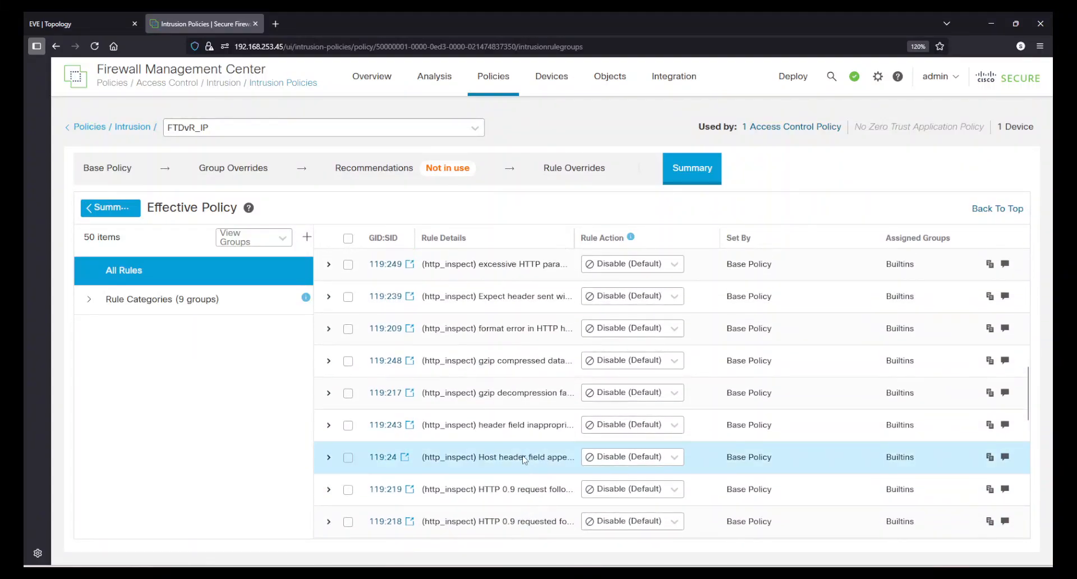
{"action": "scroll", "coordinate": [509, 429], "scroll_direction": "up", "scroll_amount": 2}
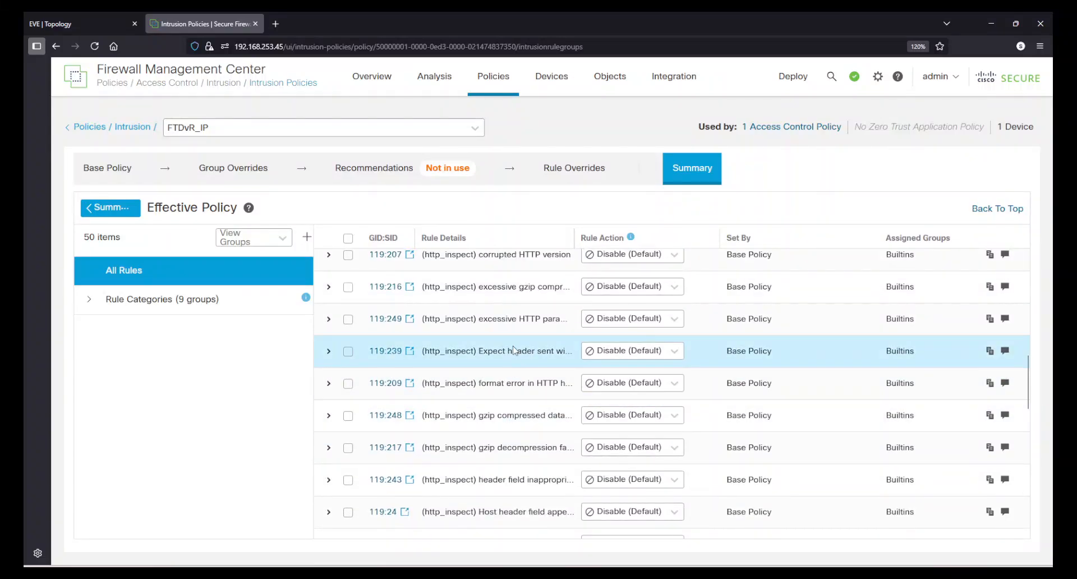
{"action": "scroll", "coordinate": [514, 351], "scroll_direction": "up", "scroll_amount": 4}
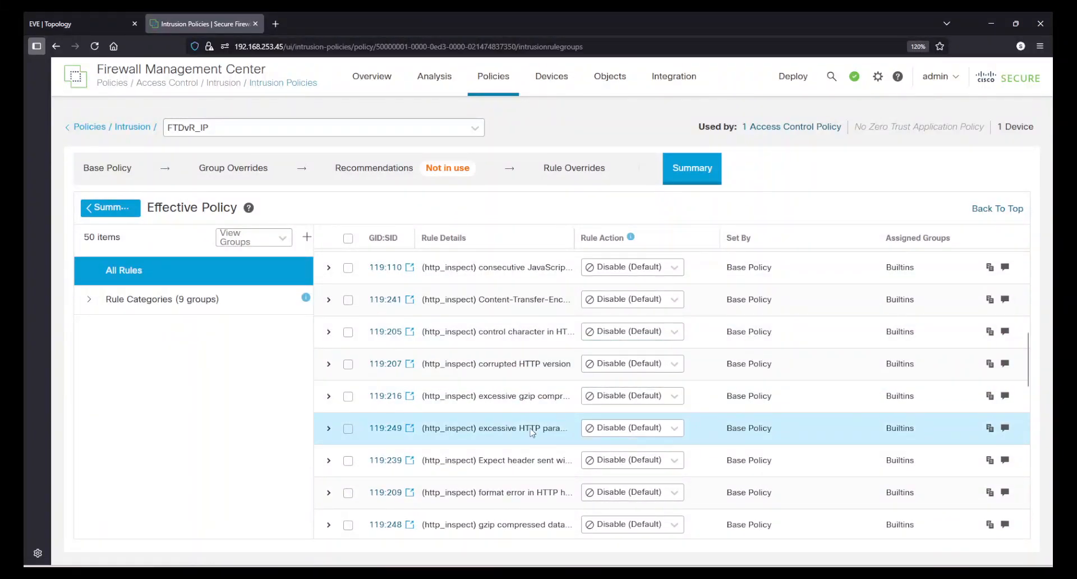
{"action": "scroll", "coordinate": [532, 432], "scroll_direction": "up", "scroll_amount": 12}
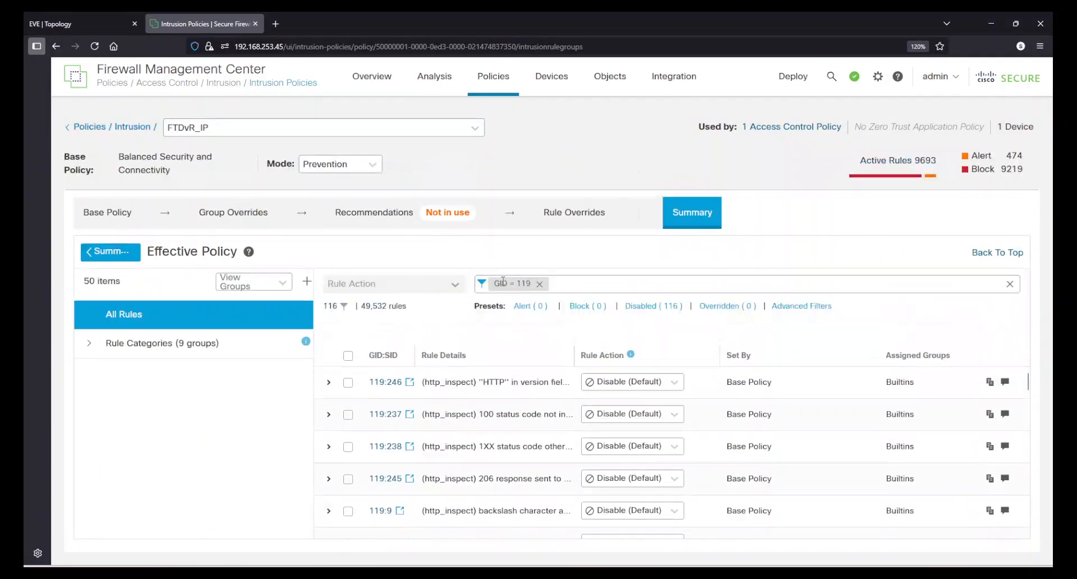
Narrow the GID 119 rule list with the additional search term "header"
{"action": "left_click", "coordinate": [584, 286]}
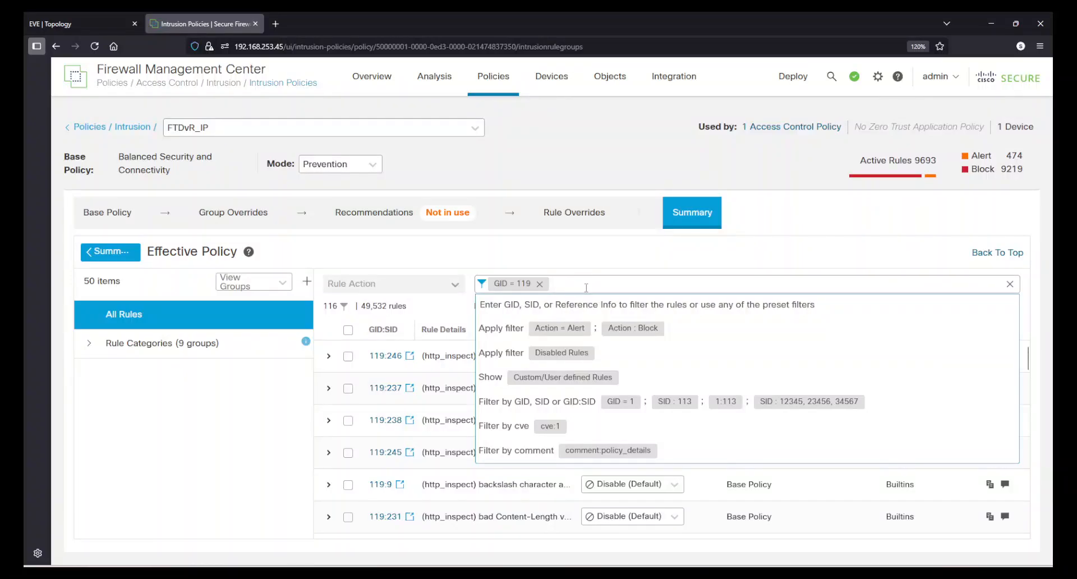
{"action": "type", "text": "header"}
{"action": "key", "text": "Return"}
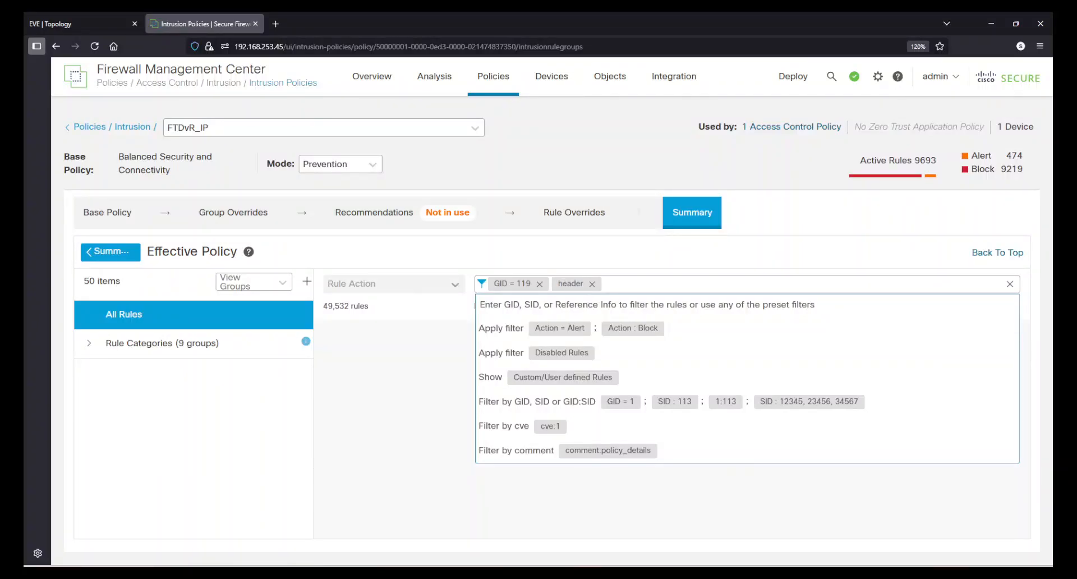
{"action": "left_click", "coordinate": [655, 260]}
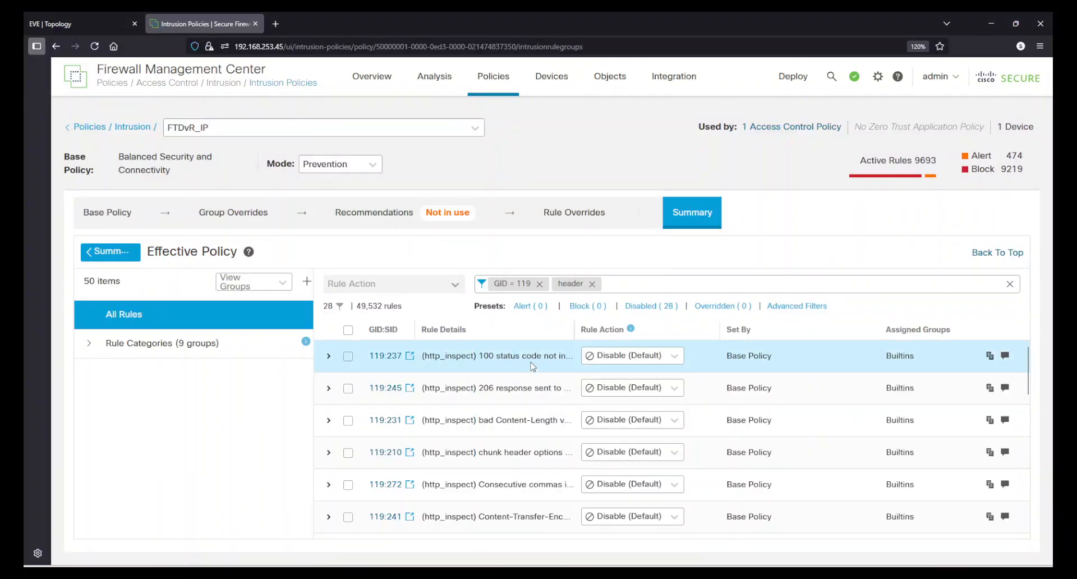
Expand rule 119:24 in the filtered list, read its full message, and collapse it again
{"action": "scroll", "coordinate": [508, 475], "scroll_direction": "down", "scroll_amount": 3}
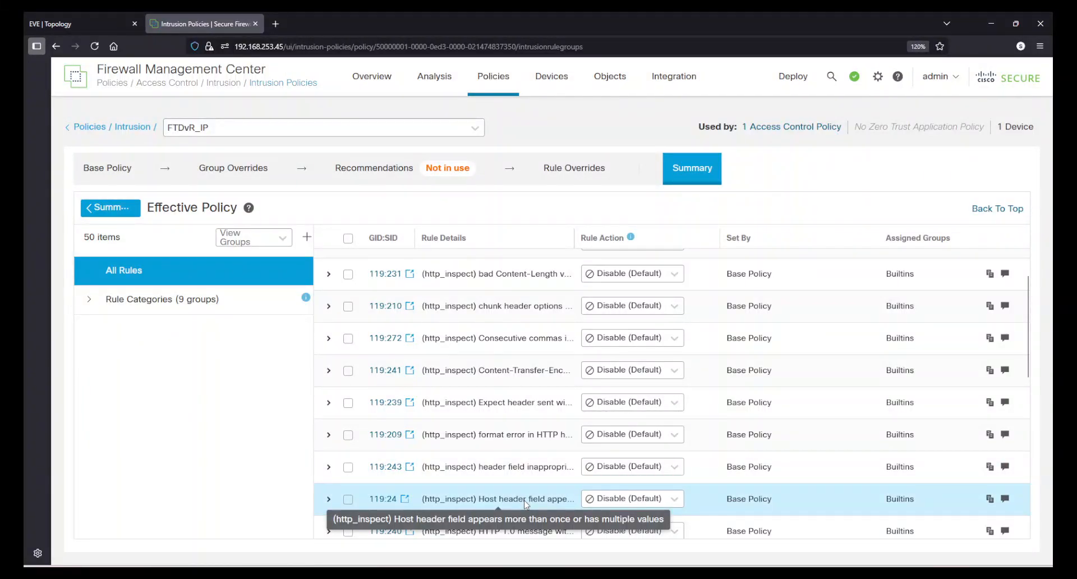
{"action": "scroll", "coordinate": [505, 499], "scroll_direction": "down", "scroll_amount": 1}
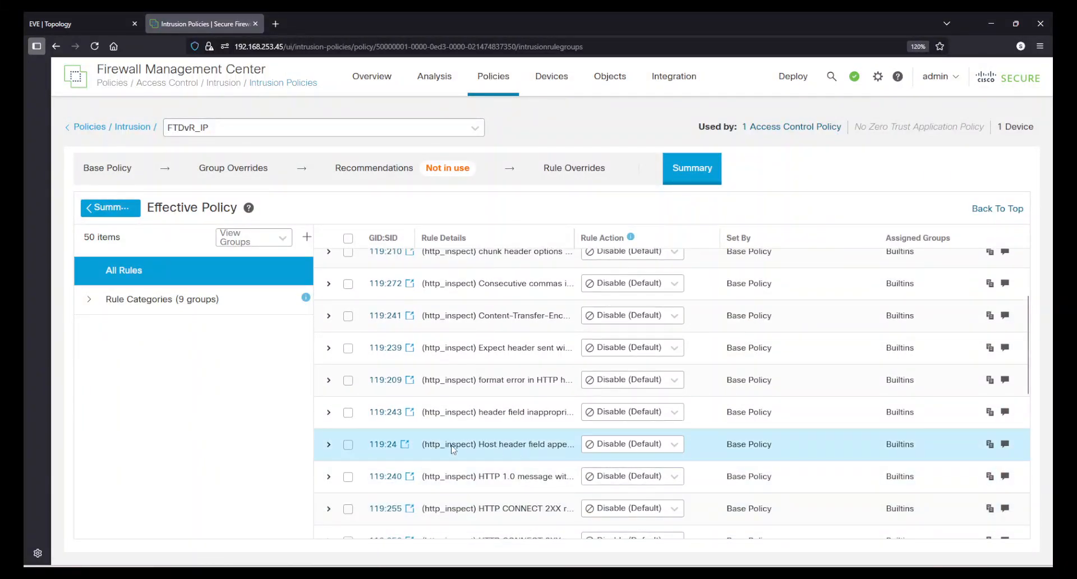
{"action": "left_click", "coordinate": [330, 447]}
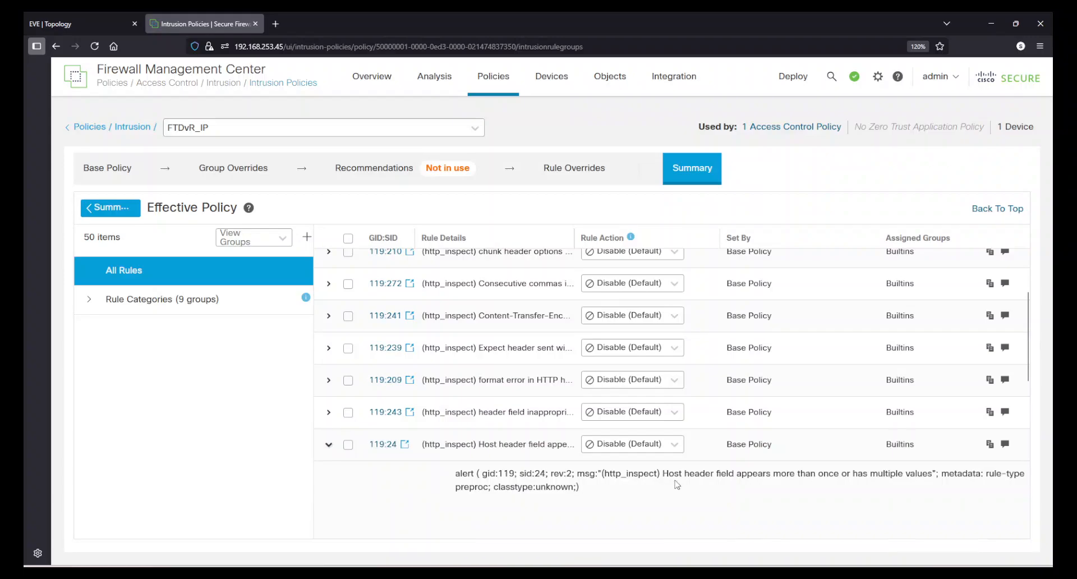
{"action": "left_click_drag", "start_coordinate": [670, 471], "coordinate": [896, 474]}
{"action": "left_click", "coordinate": [868, 489]}
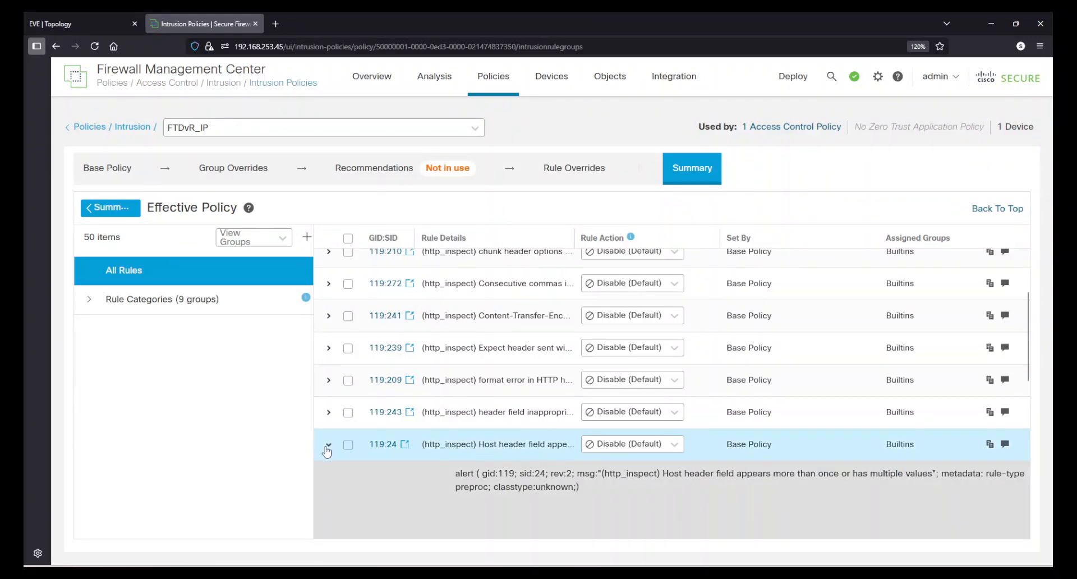
{"action": "left_click", "coordinate": [328, 444]}
Expand the HTTP header line rules 119:232, 119:233 and 119:19 and read their definitions
{"action": "scroll", "coordinate": [539, 413], "scroll_direction": "down", "scroll_amount": 2}
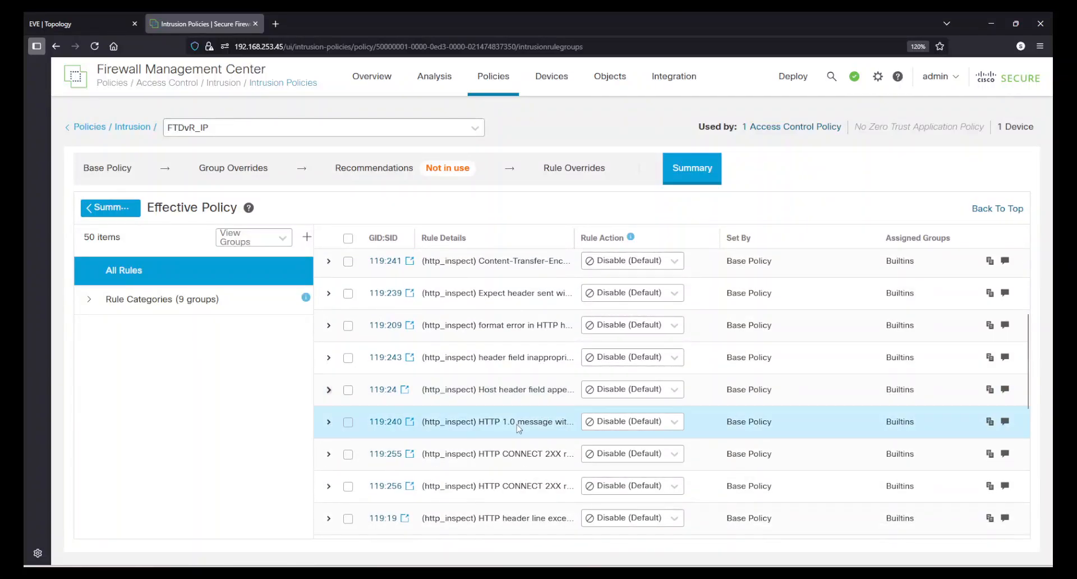
{"action": "scroll", "coordinate": [540, 486], "scroll_direction": "down", "scroll_amount": 2}
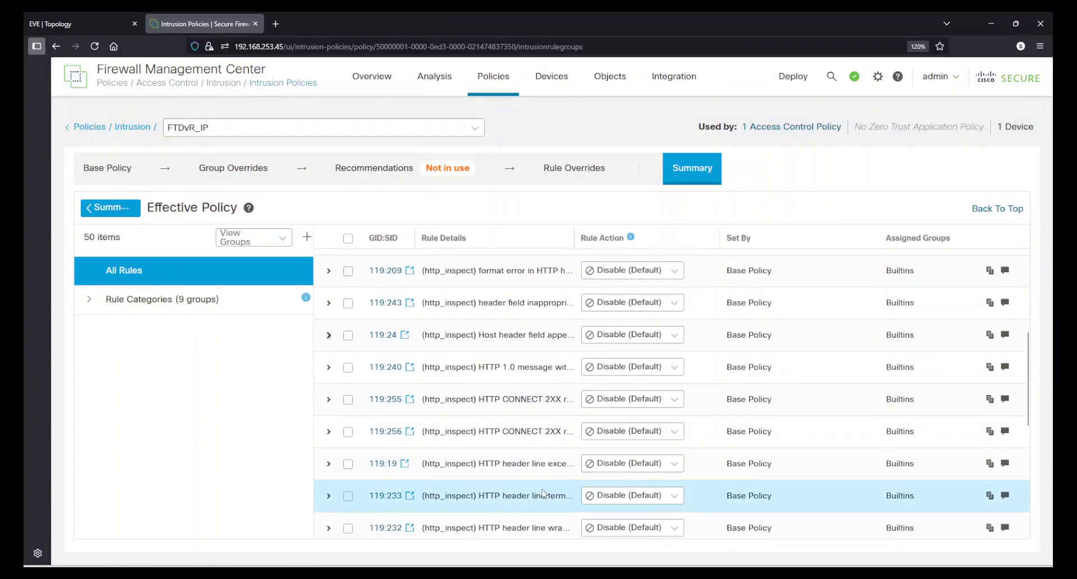
{"action": "scroll", "coordinate": [550, 477], "scroll_direction": "down", "scroll_amount": 2}
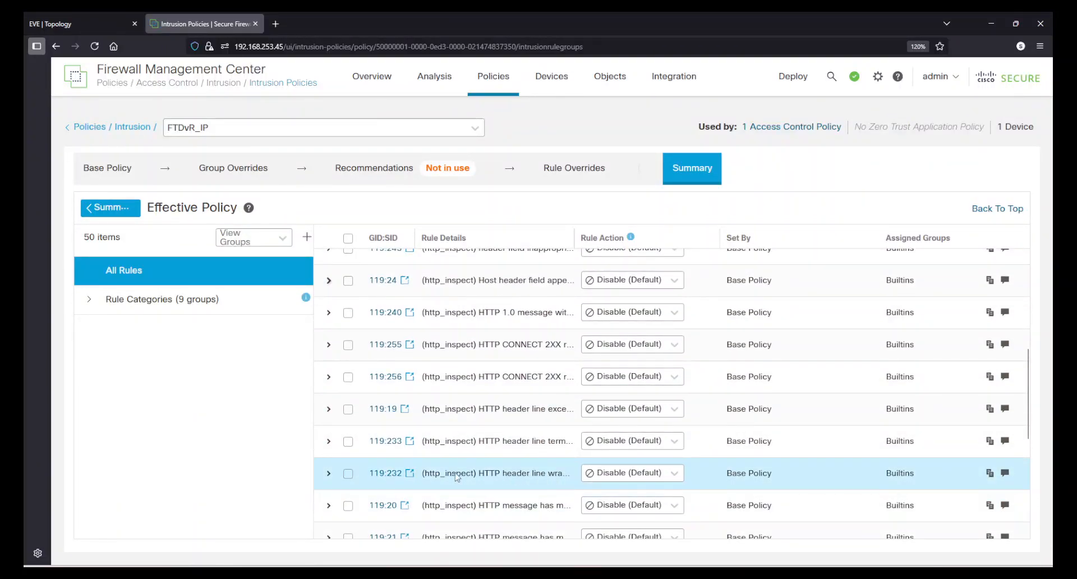
{"action": "left_click", "coordinate": [328, 473]}
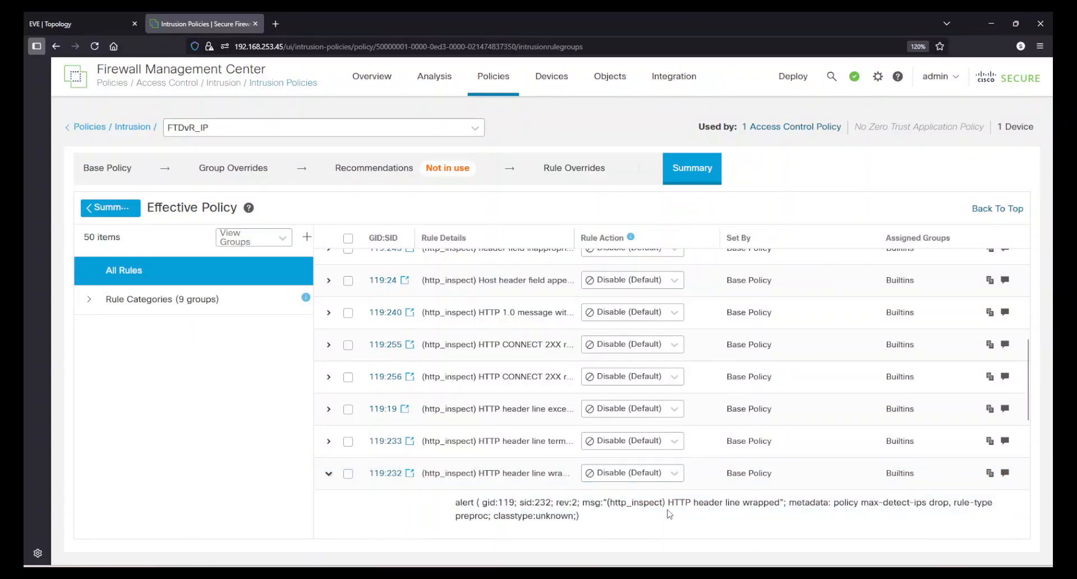
{"action": "left_click", "coordinate": [330, 441]}
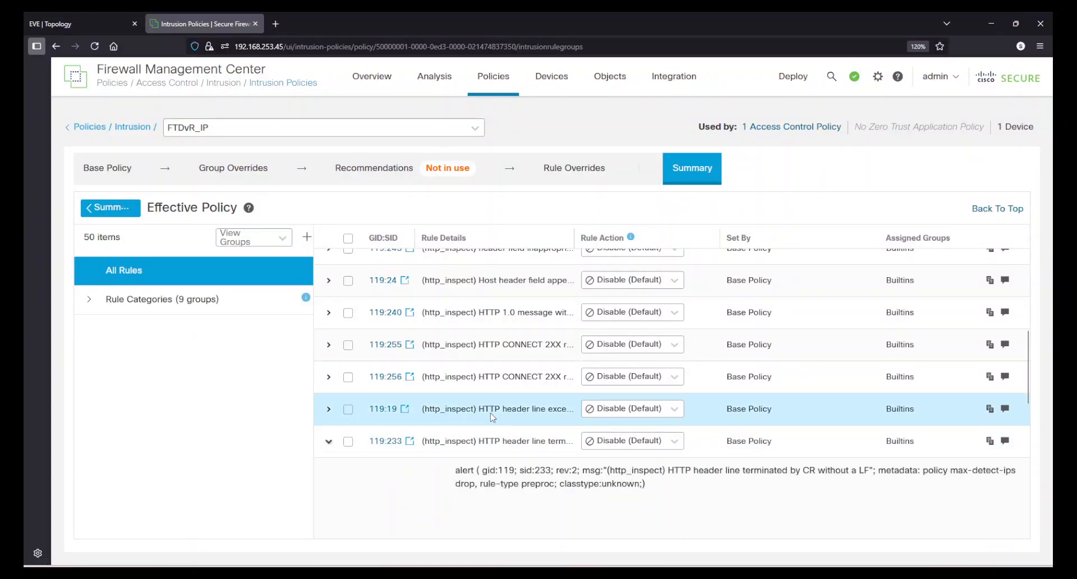
{"action": "left_click", "coordinate": [329, 409]}
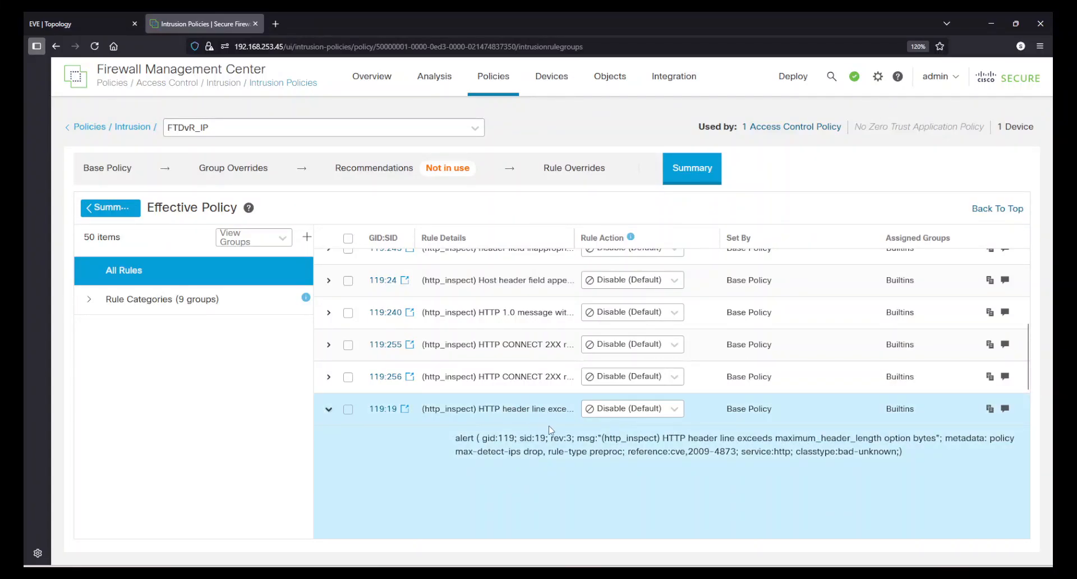
Check the message of rule 119:20 on exceeding the maximum_headers option and set its rule action to Block
{"action": "scroll", "coordinate": [551, 430], "scroll_direction": "down", "scroll_amount": 2}
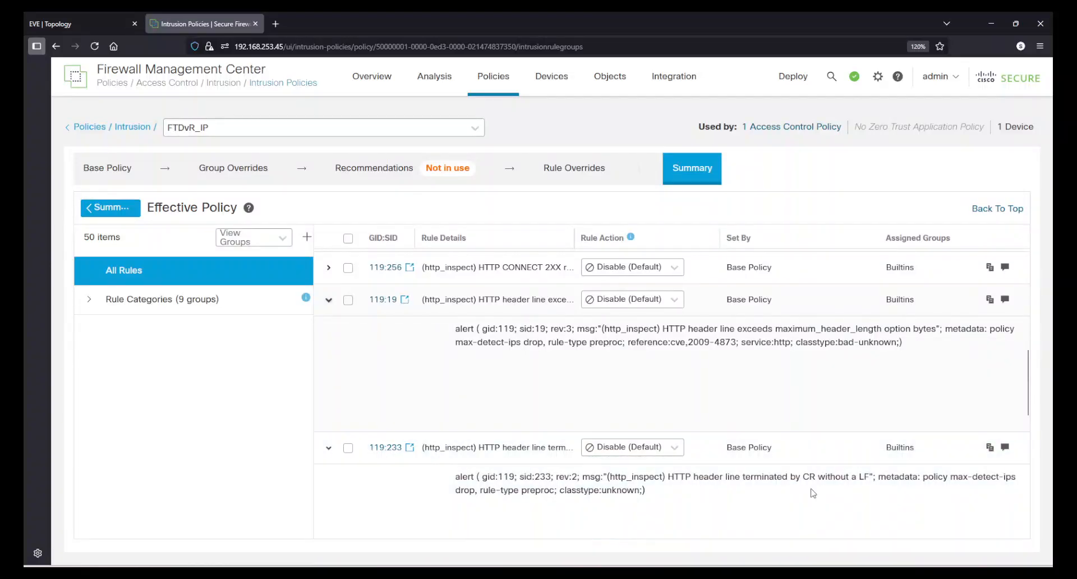
{"action": "scroll", "coordinate": [696, 498], "scroll_direction": "down", "scroll_amount": 7}
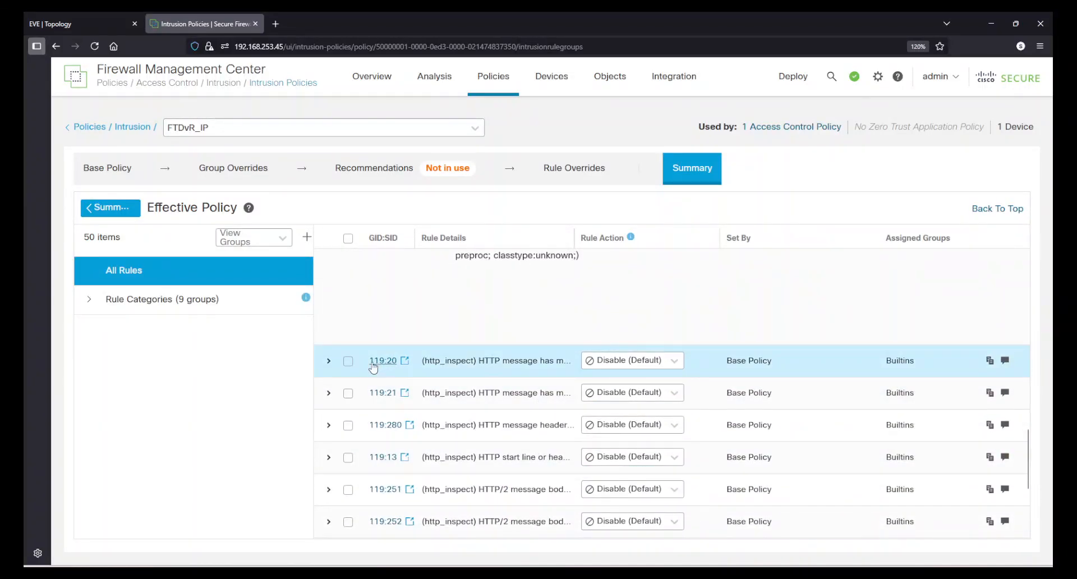
{"action": "left_click", "coordinate": [329, 361]}
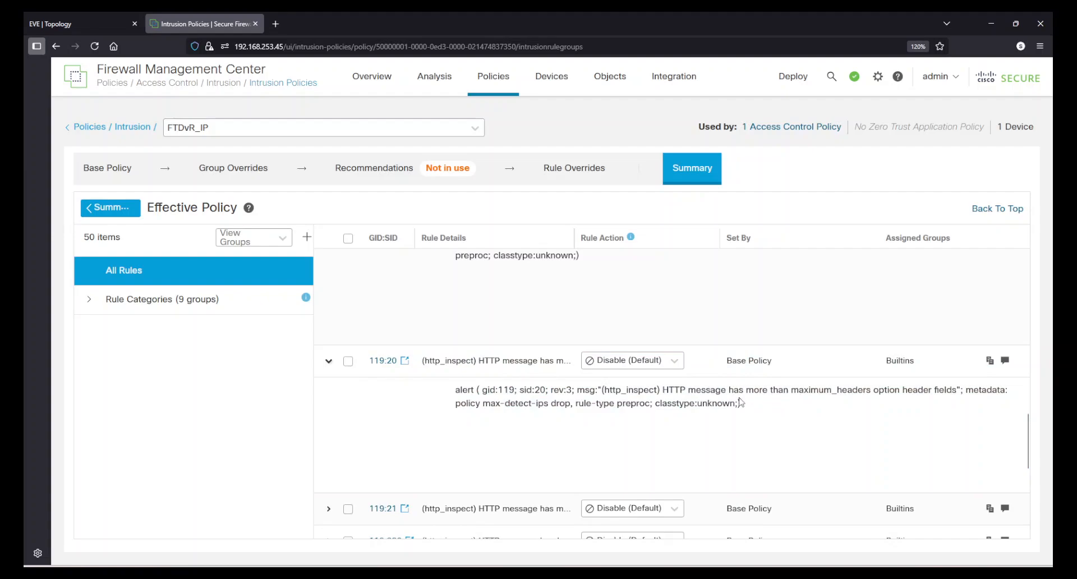
{"action": "left_click_drag", "start_coordinate": [661, 390], "coordinate": [837, 389]}
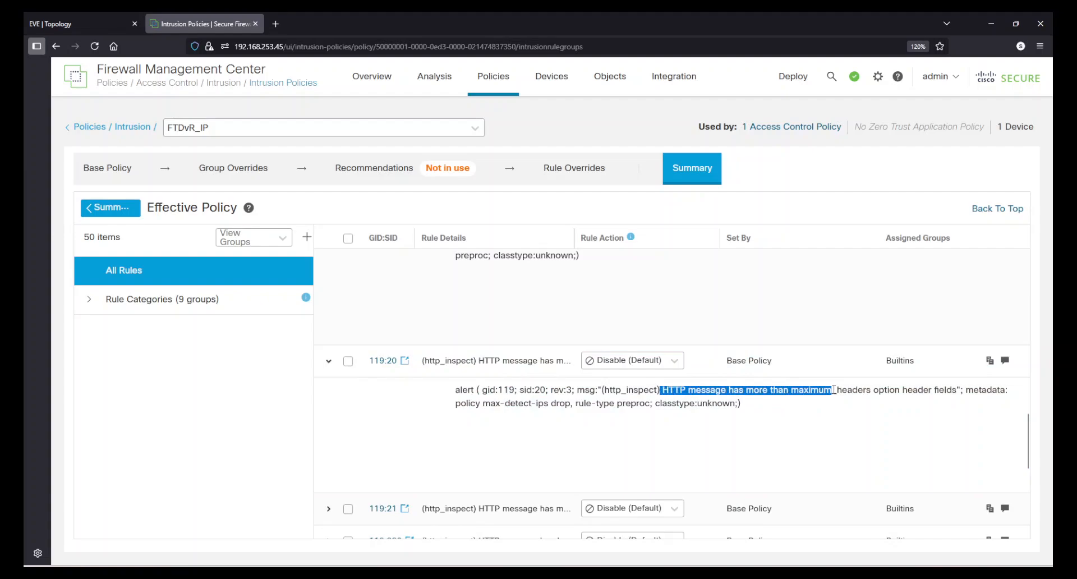
{"action": "double_click", "coordinate": [837, 390]}
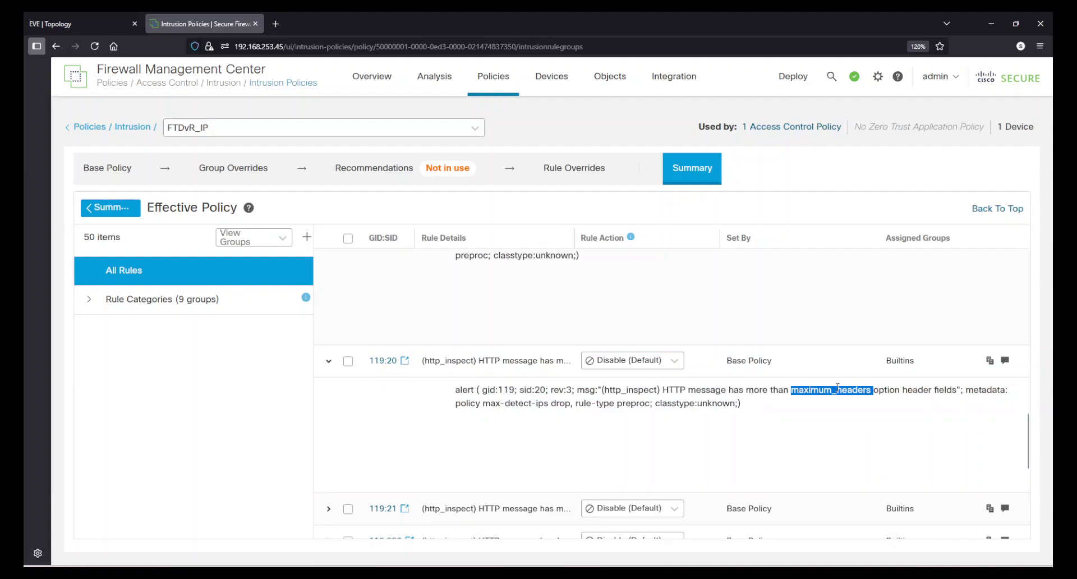
{"action": "left_click", "coordinate": [837, 388]}
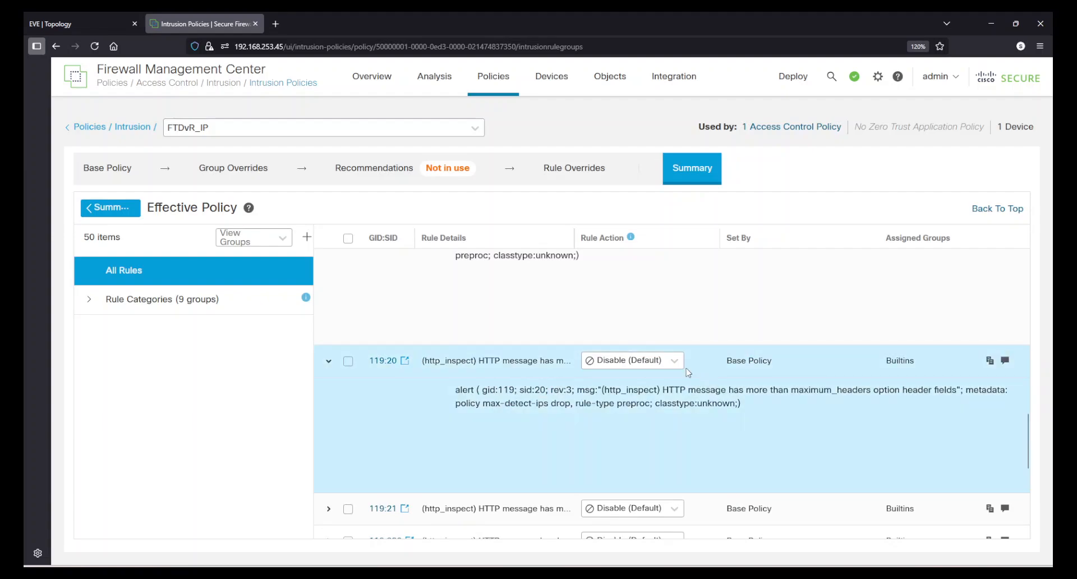
{"action": "left_click", "coordinate": [673, 364]}
{"action": "left_click", "coordinate": [621, 397]}
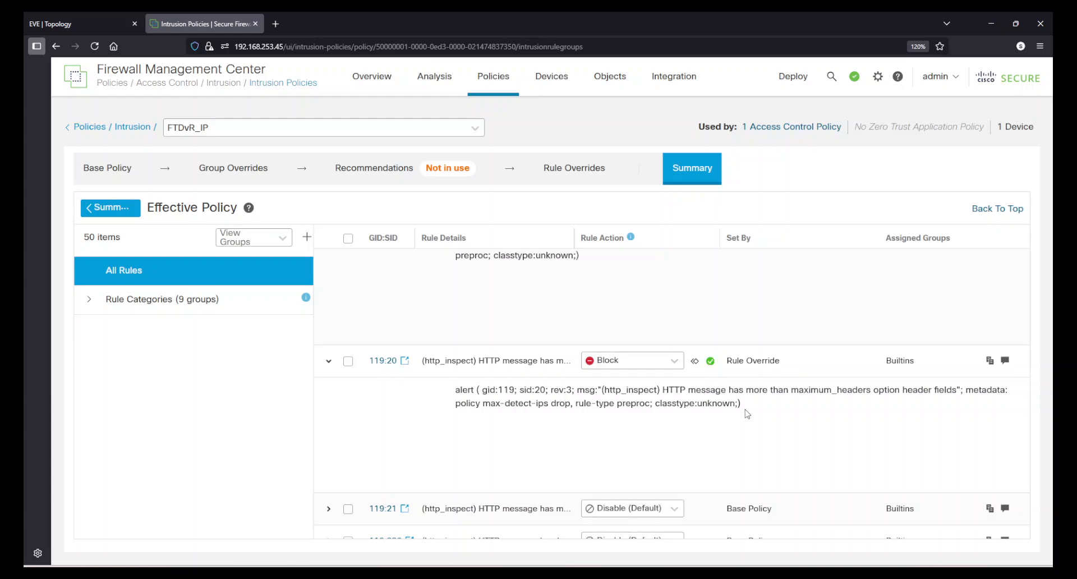
Show the policy's rule overrides and expand rule 119:20 to check its definition
{"action": "left_click", "coordinate": [574, 171]}
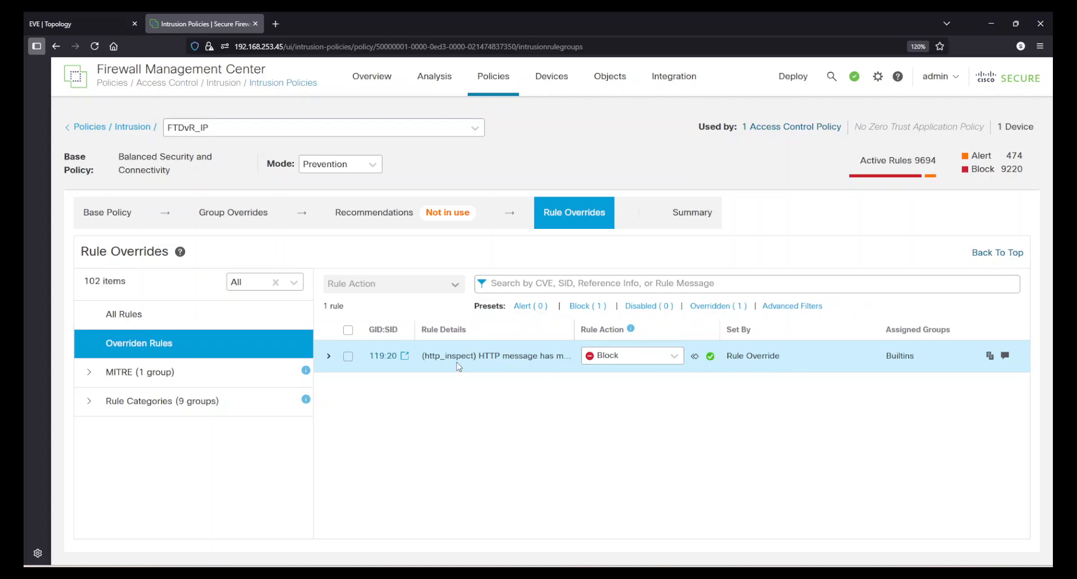
{"action": "left_click", "coordinate": [329, 355]}
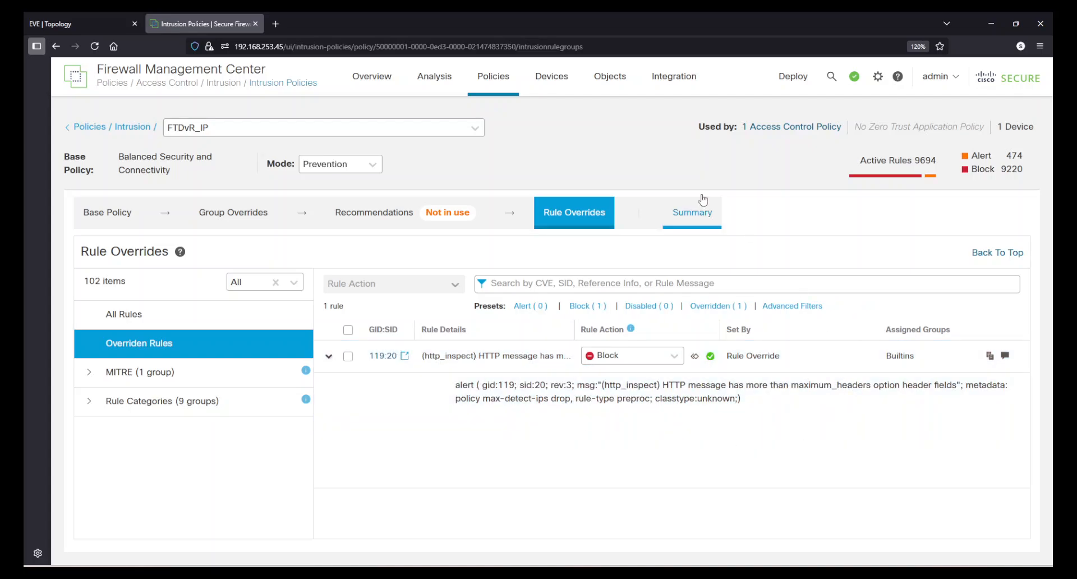
Deploy the pending policy changes to the FTDvR device
{"action": "left_click", "coordinate": [794, 77]}
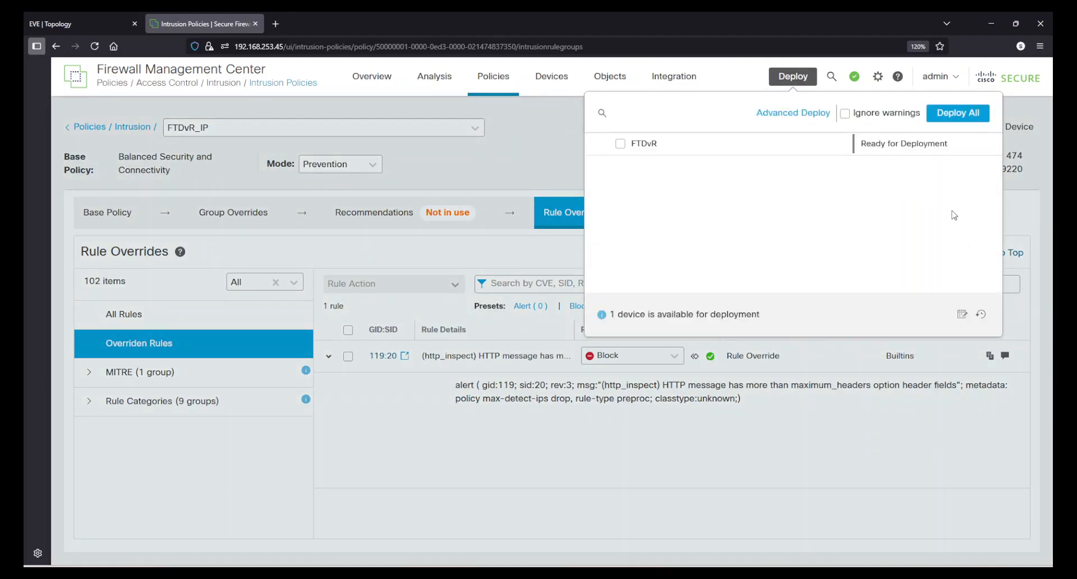
{"action": "left_click", "coordinate": [934, 147]}
{"action": "left_click", "coordinate": [958, 113]}
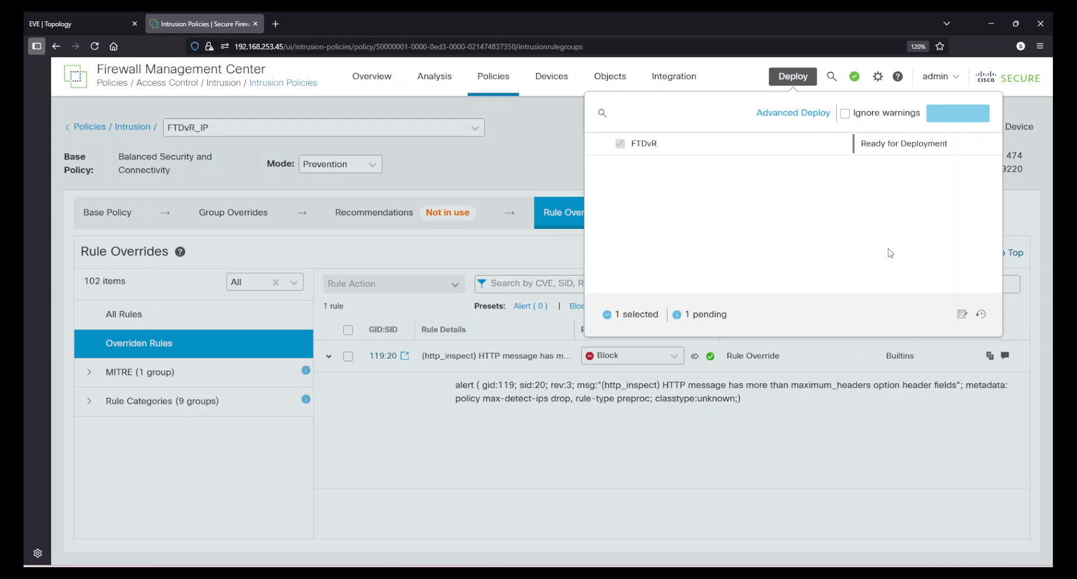
Check the deployment status of the devices from the intrusion events page
{"action": "left_click", "coordinate": [708, 573]}
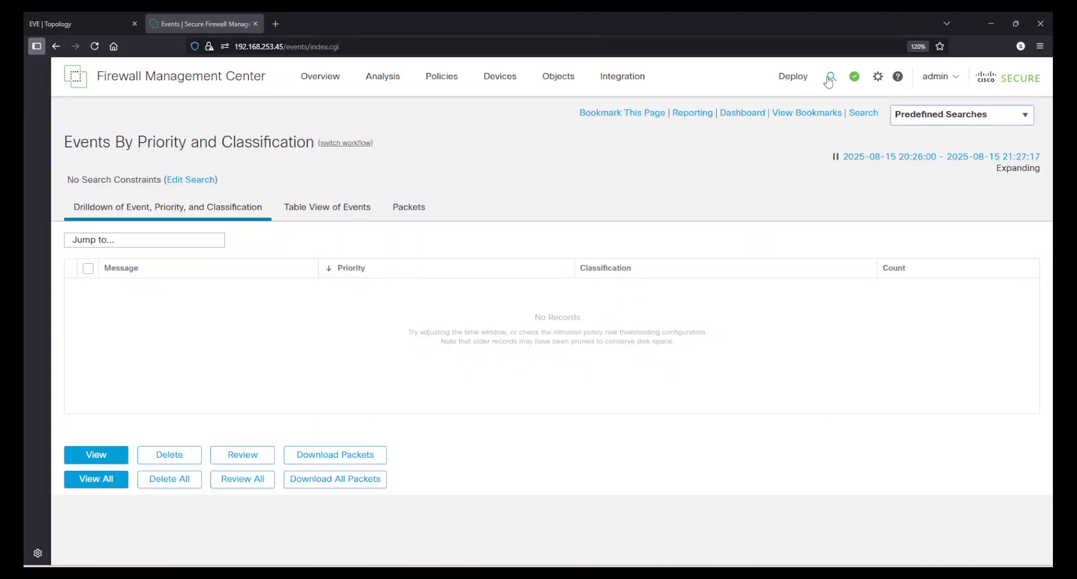
{"action": "left_click", "coordinate": [806, 83]}
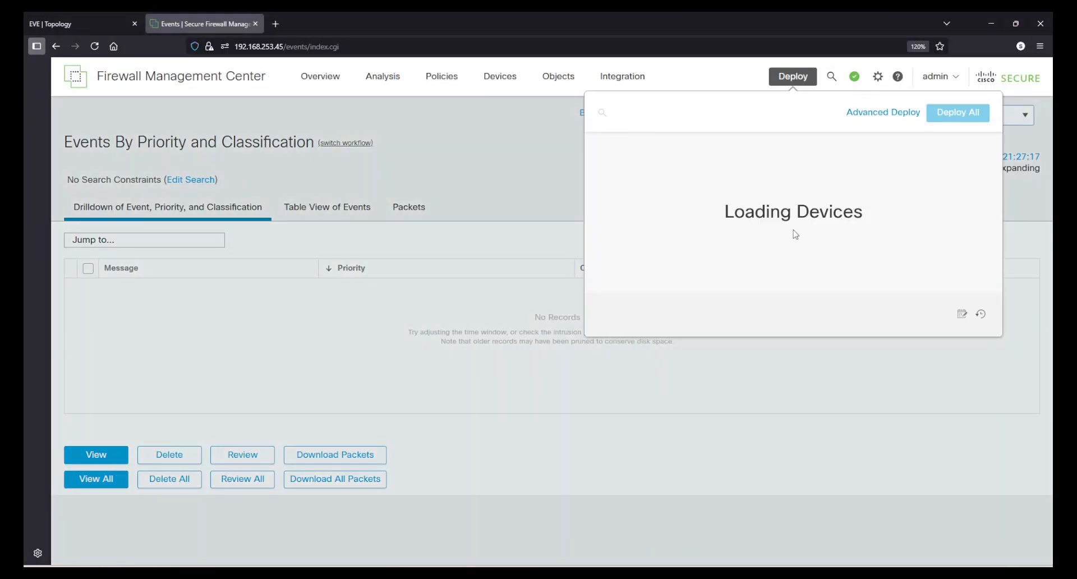
{"action": "left_click", "coordinate": [544, 428]}
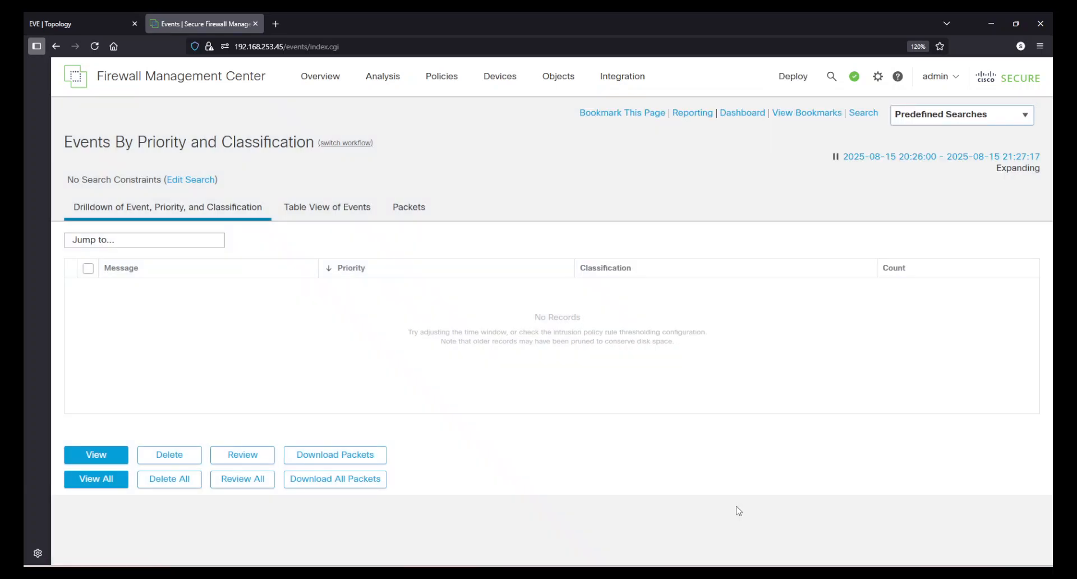
{"action": "left_click", "coordinate": [729, 573]}
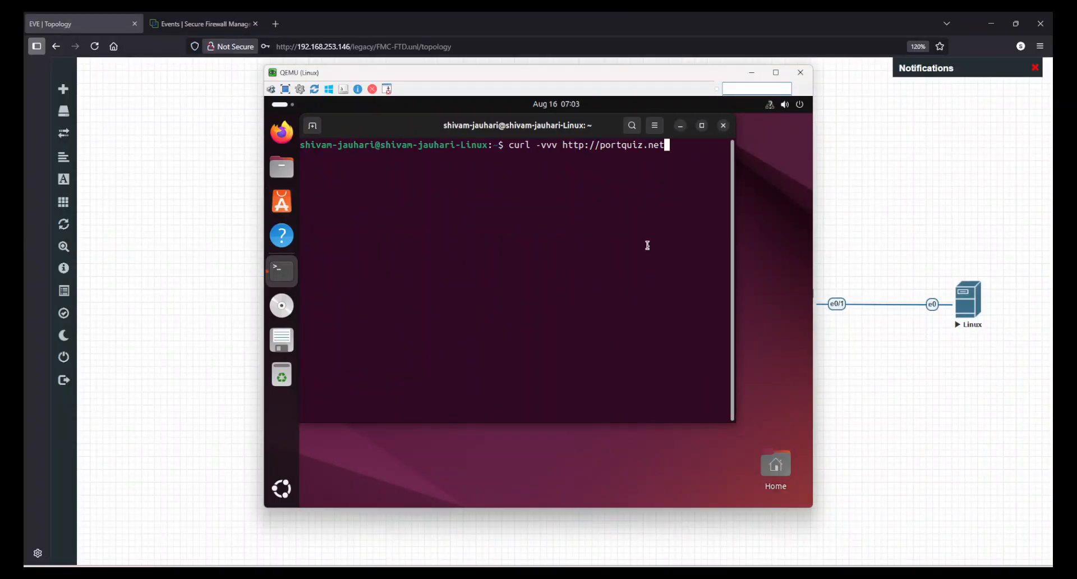
{"action": "key", "text": "Return"}
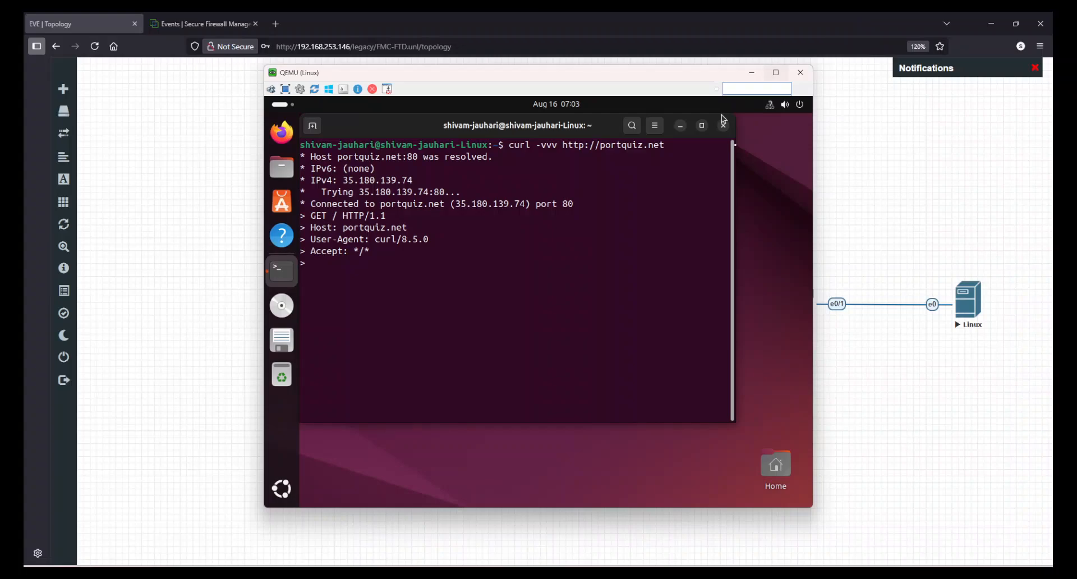
{"action": "left_click_drag", "start_coordinate": [418, 262], "coordinate": [327, 210]}
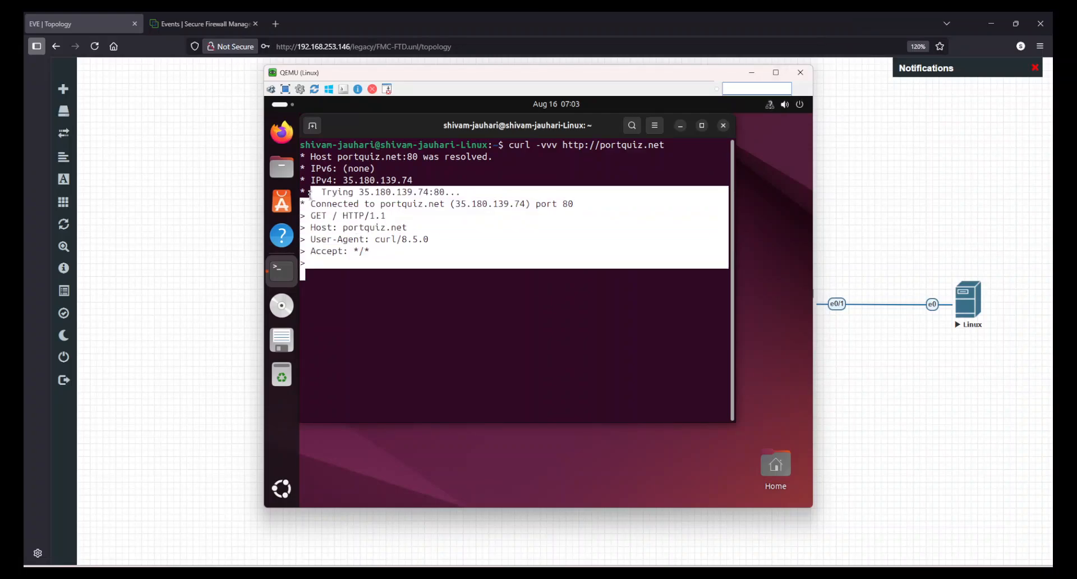
{"action": "left_click_drag", "start_coordinate": [421, 354], "coordinate": [332, 278]}
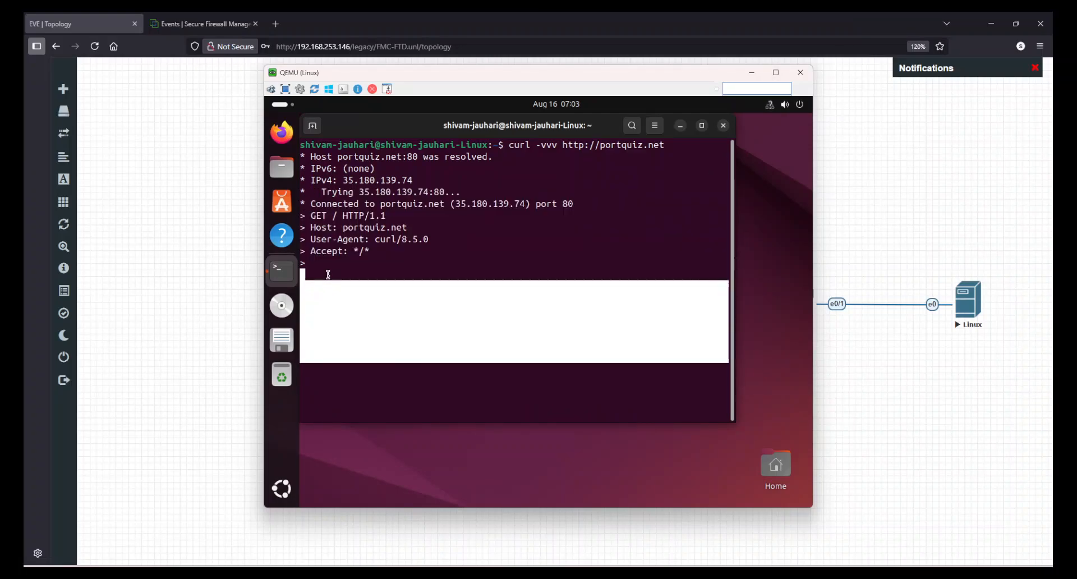
{"action": "left_click", "coordinate": [330, 273]}
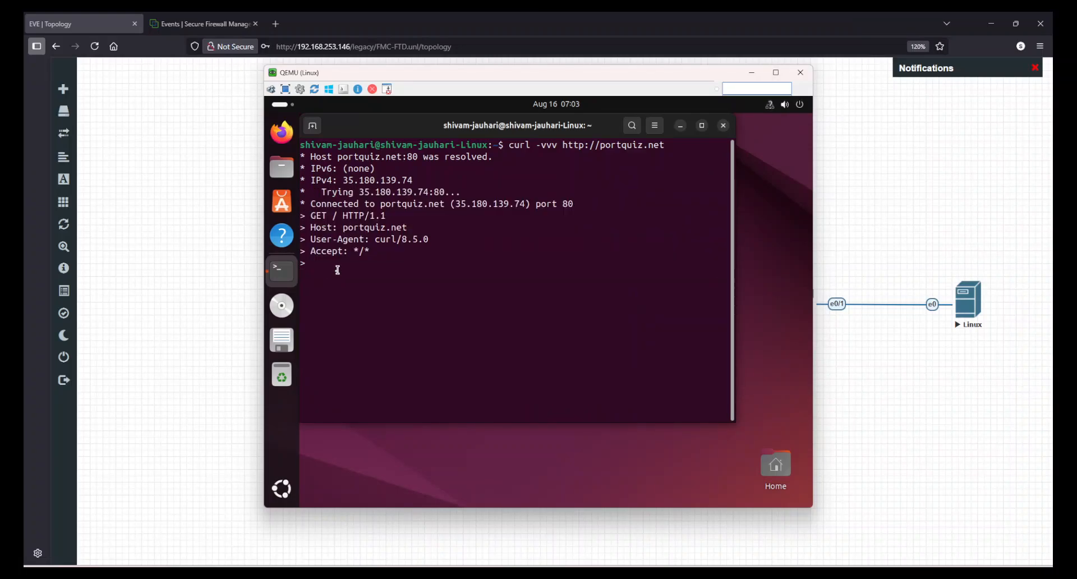
{"action": "left_click_drag", "start_coordinate": [342, 280], "coordinate": [437, 350]}
{"action": "left_click", "coordinate": [438, 351]}
Switch to Firewall Management Center and reload the intrusion events to check for http_inspect detections
{"action": "left_click", "coordinate": [179, 235]}
{"action": "left_click", "coordinate": [230, 20]}
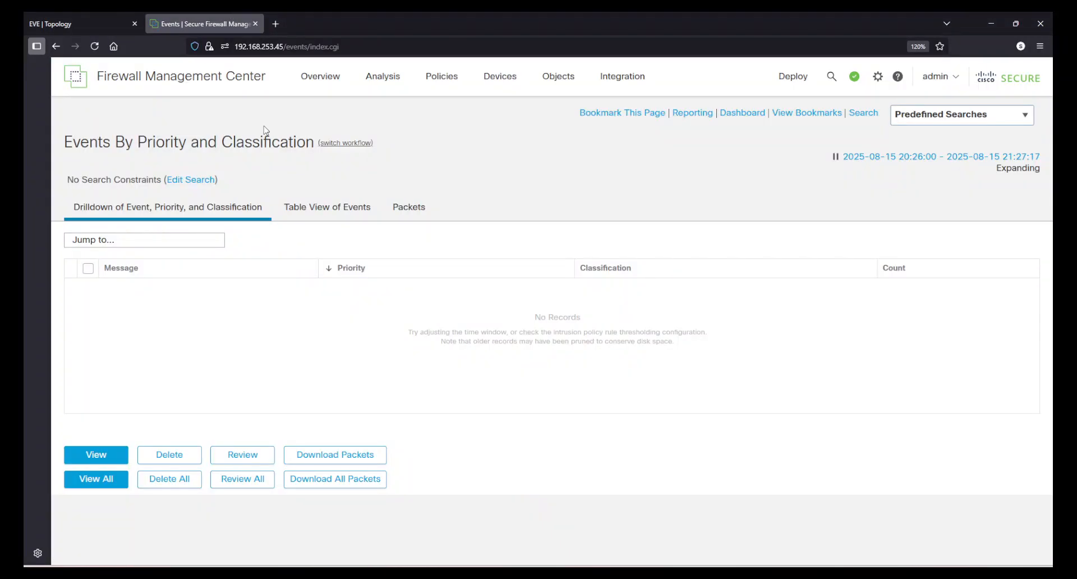
{"action": "mouse_move", "coordinate": [390, 76]}
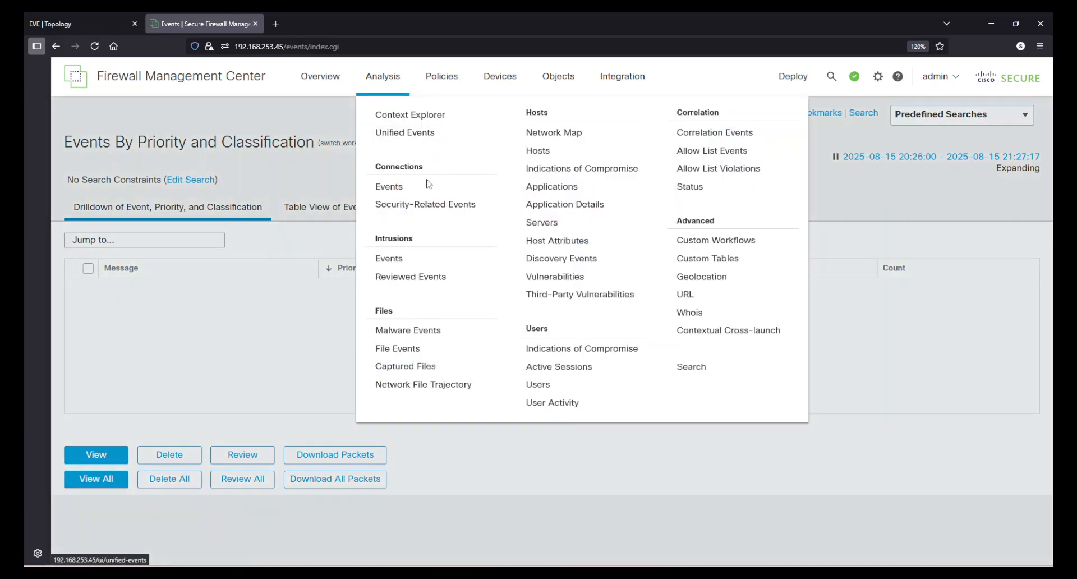
{"action": "left_click", "coordinate": [395, 260]}
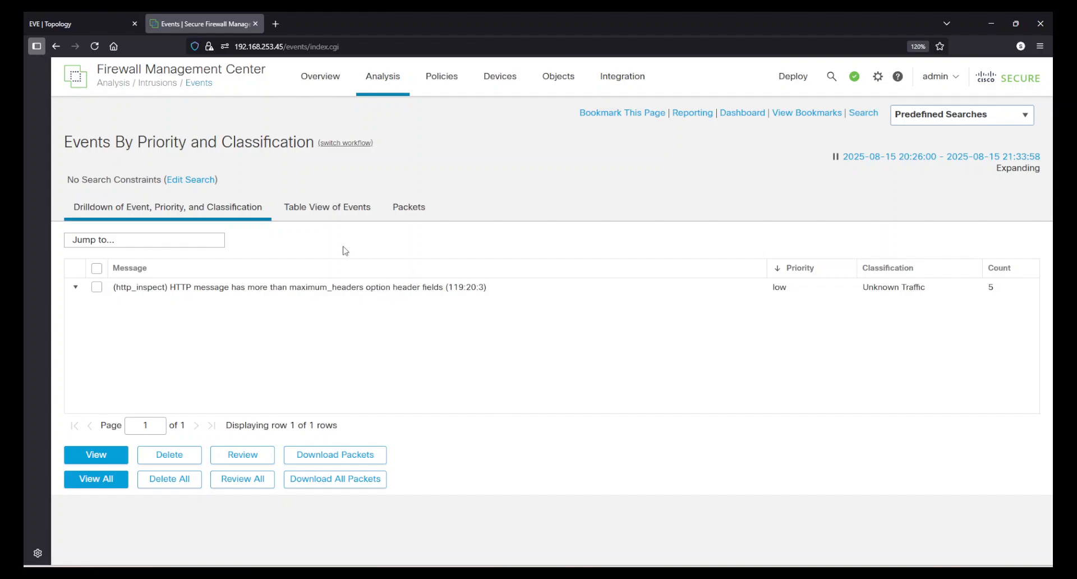
Show the intrusion events as a table, examine each event's inline result, addresses, policies and access control rule, and reload the table
{"action": "left_click", "coordinate": [316, 213]}
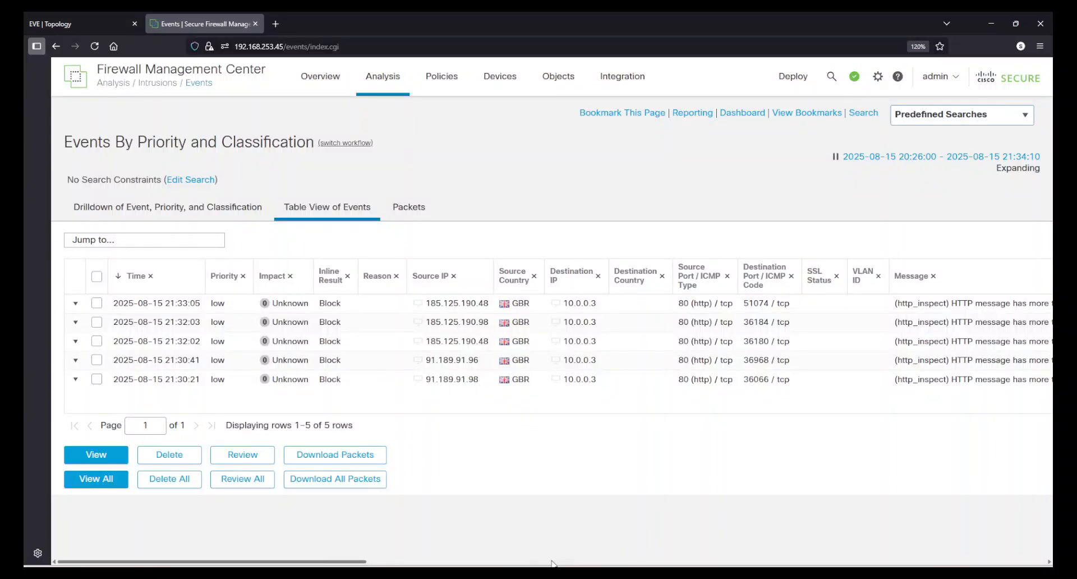
{"action": "left_click_drag", "start_coordinate": [342, 562], "coordinate": [1018, 562]}
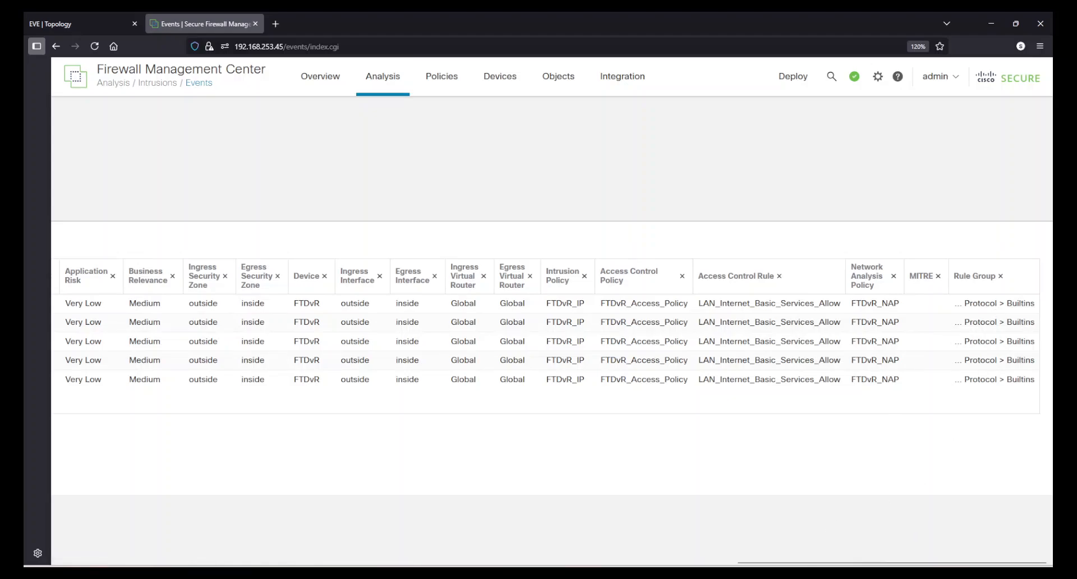
{"action": "left_click_drag", "start_coordinate": [767, 562], "coordinate": [84, 561]}
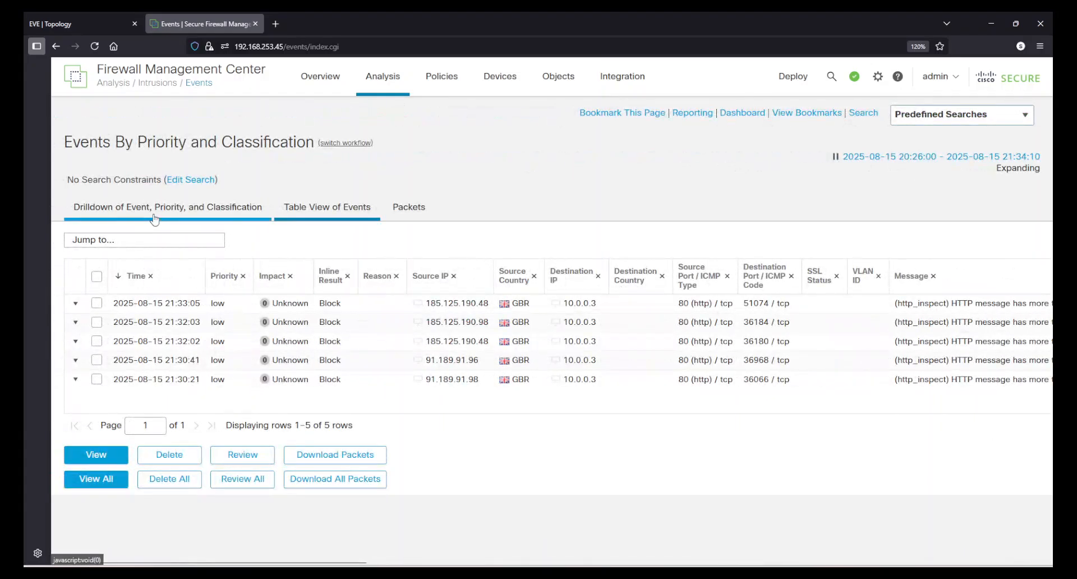
{"action": "left_click", "coordinate": [348, 206]}
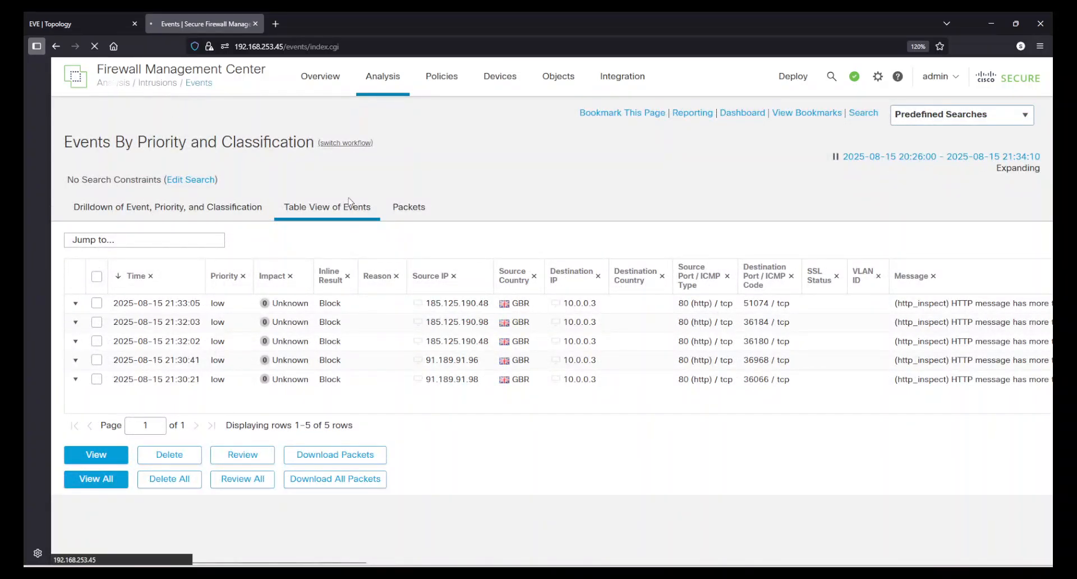